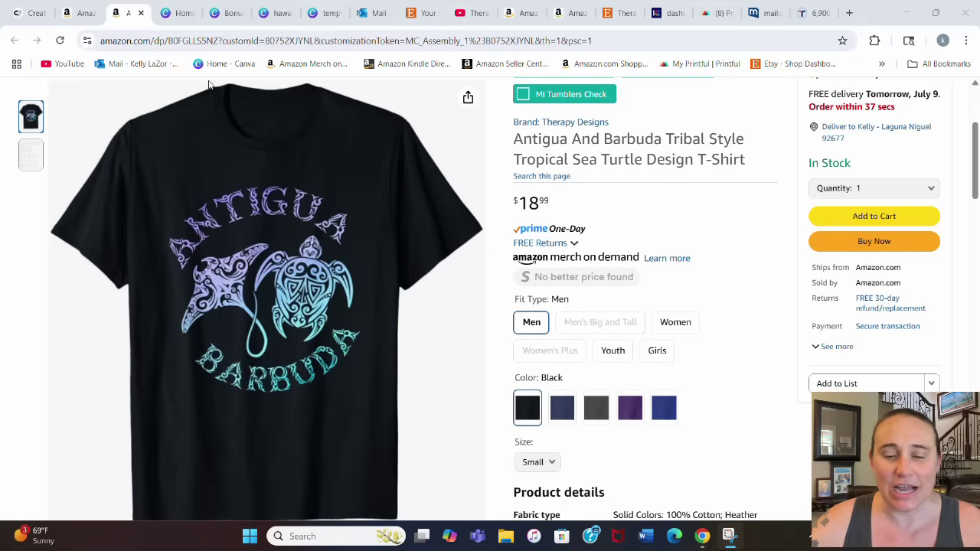
# Leave the Amazon tribal turtle shirt listing for the Canva home page and start a custom-size design.
pyautogui.click(170, 13)
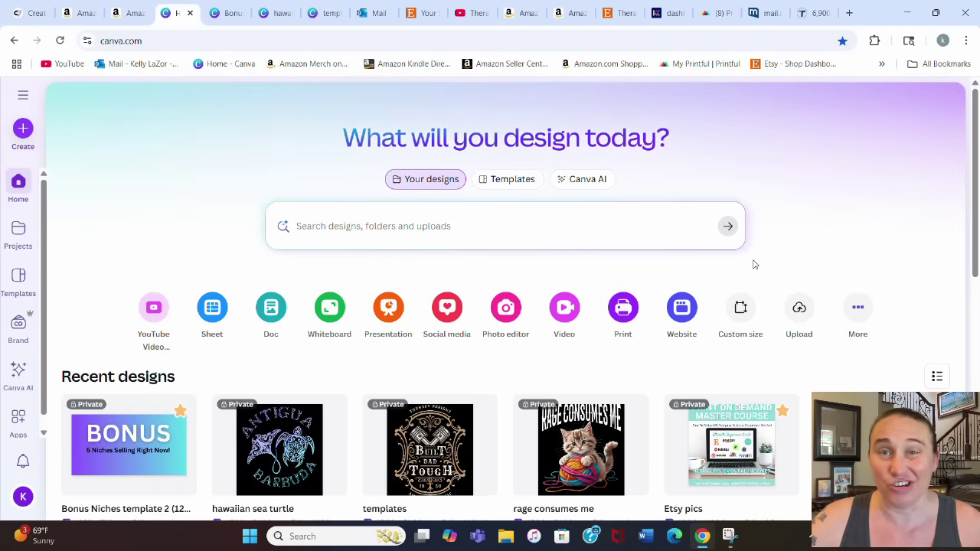
pyautogui.click(740, 309)
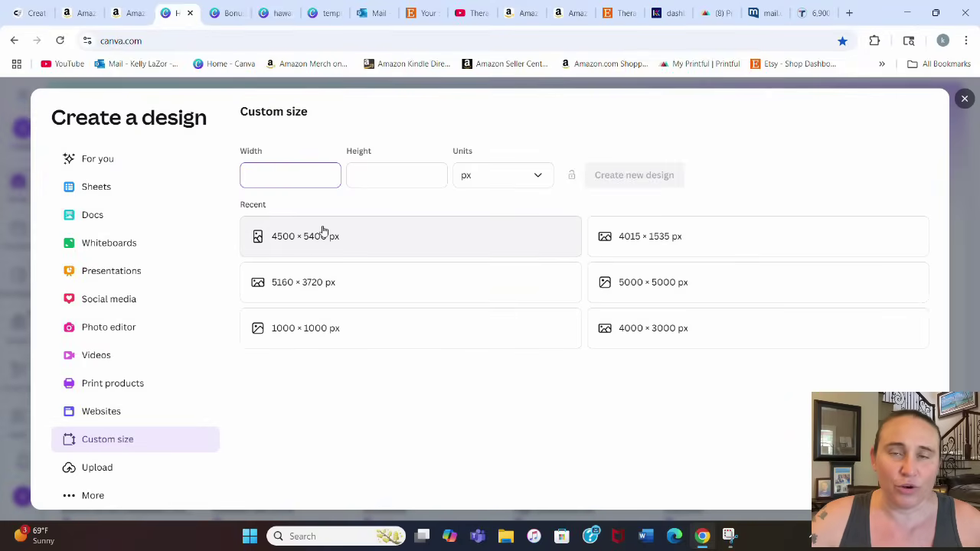
# Create a blank design using the recent 4500 × 5400 px size.
pyautogui.click(323, 242)
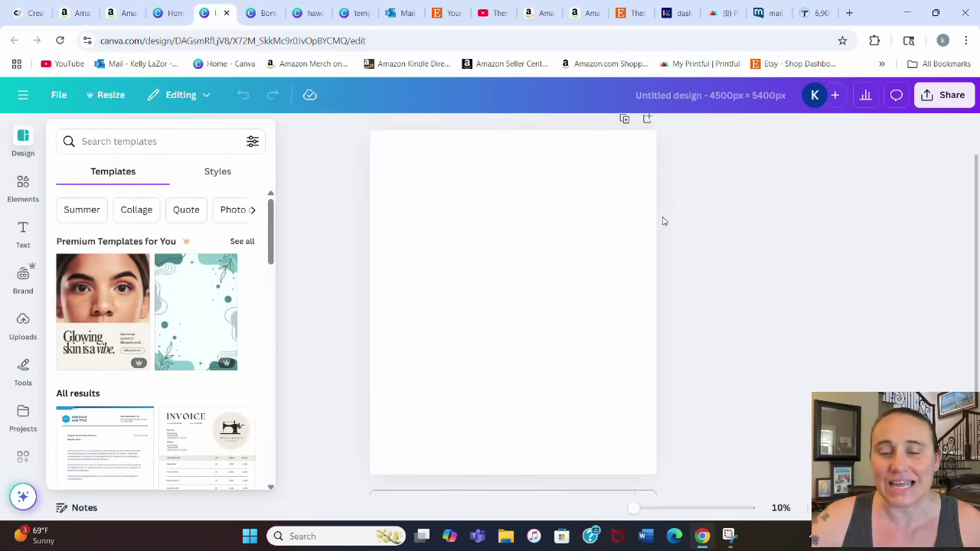
# Dismiss the template suggestions and set the page background colour to black.
pyautogui.click(745, 210)
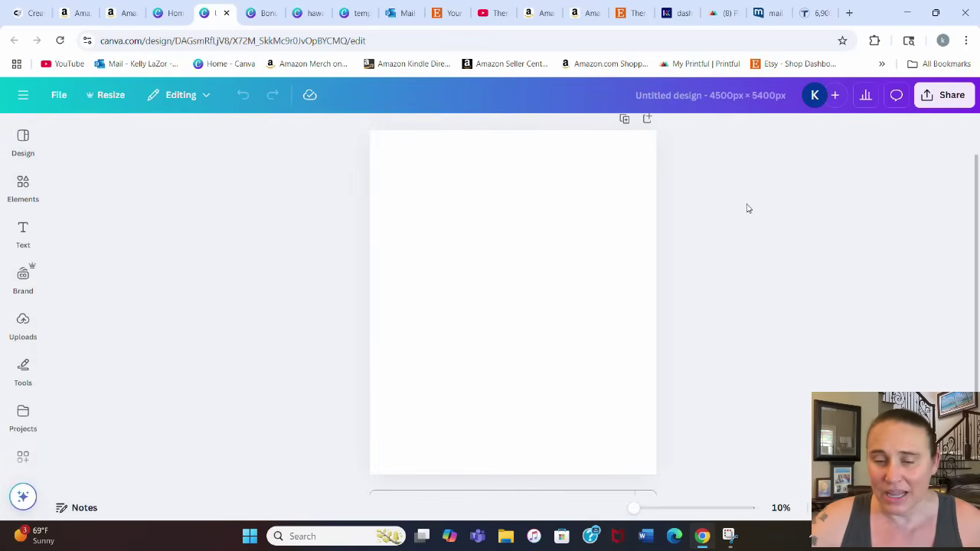
pyautogui.click(535, 262)
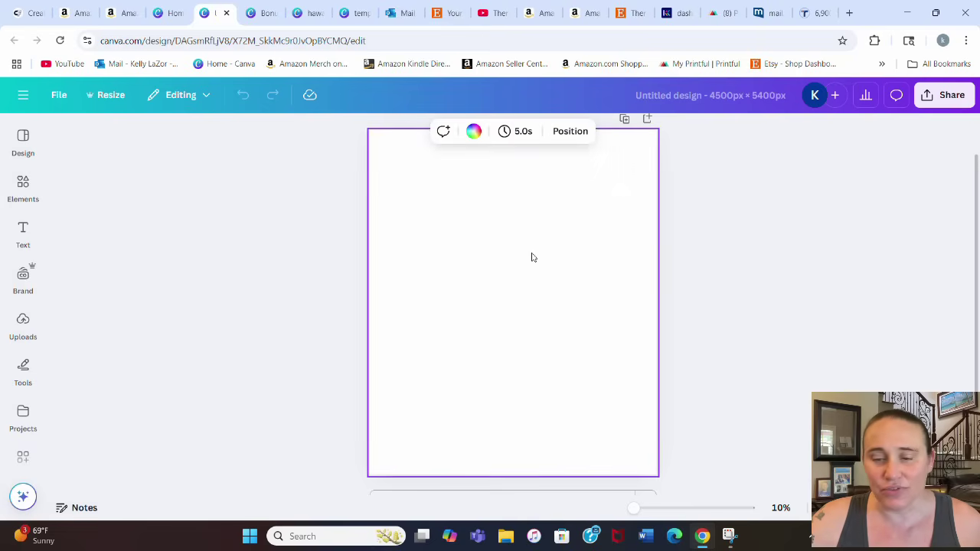
pyautogui.click(473, 135)
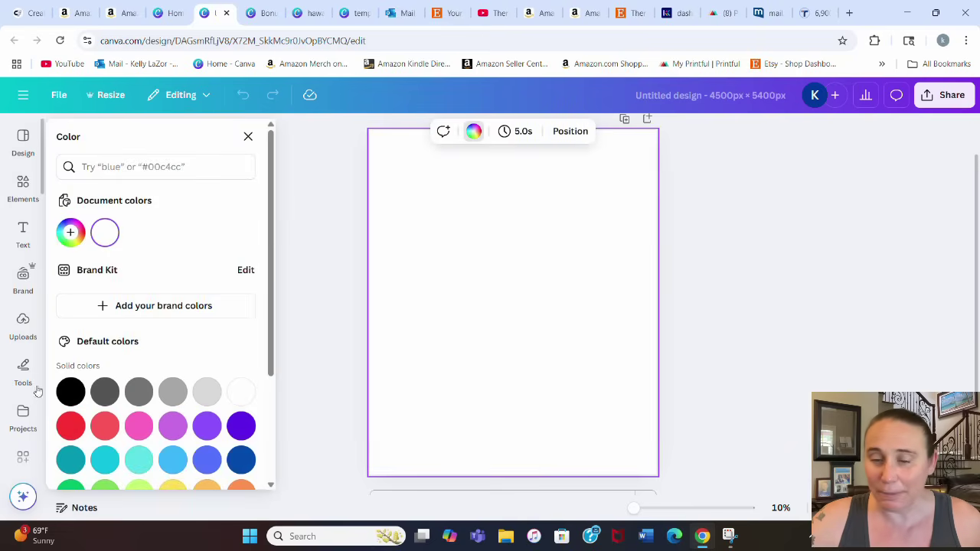
pyautogui.click(71, 392)
pyautogui.click(755, 279)
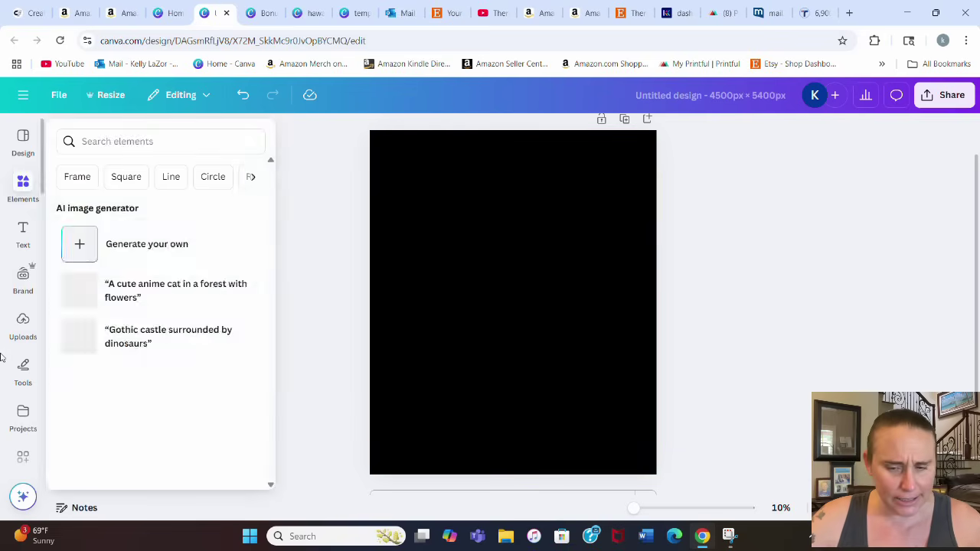
# Search elements for 'tribal turle' and add a tribal turtle graphic from the Graphics results.
pyautogui.click(23, 182)
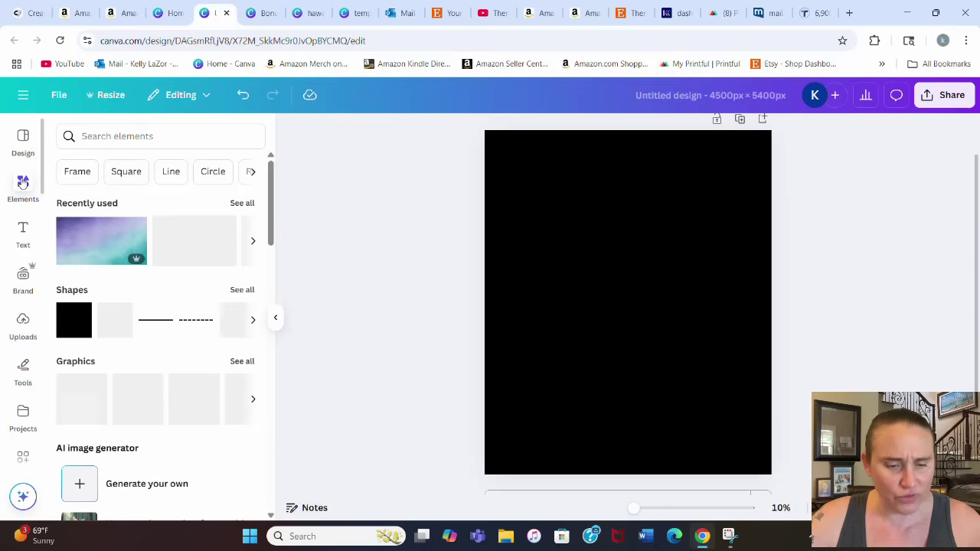
pyautogui.click(107, 138)
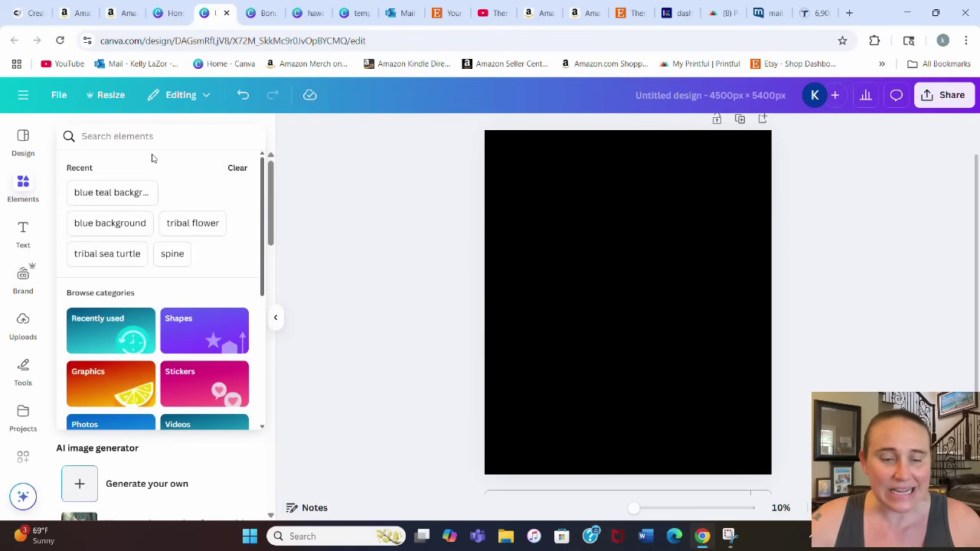
pyautogui.write('tribal t')
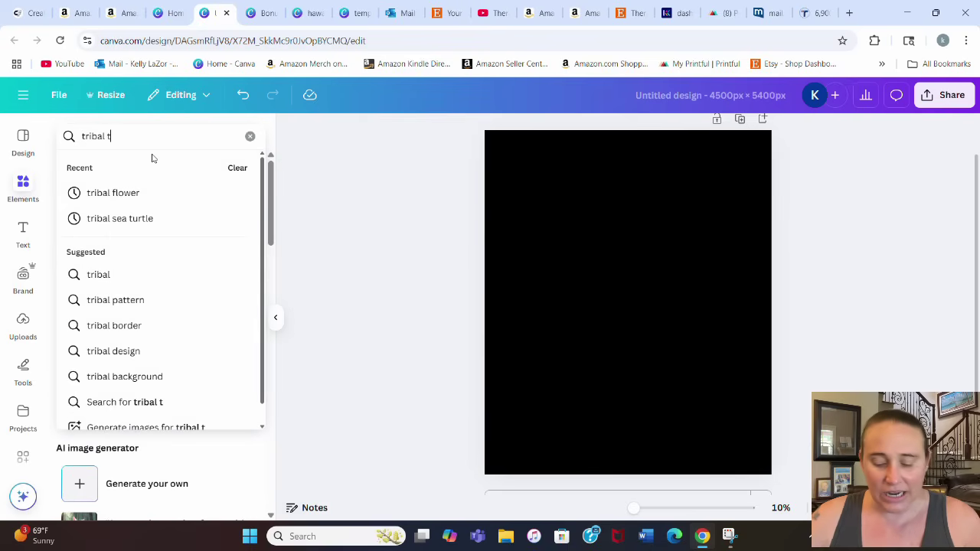
pyautogui.write('urle')
pyautogui.press('Return')
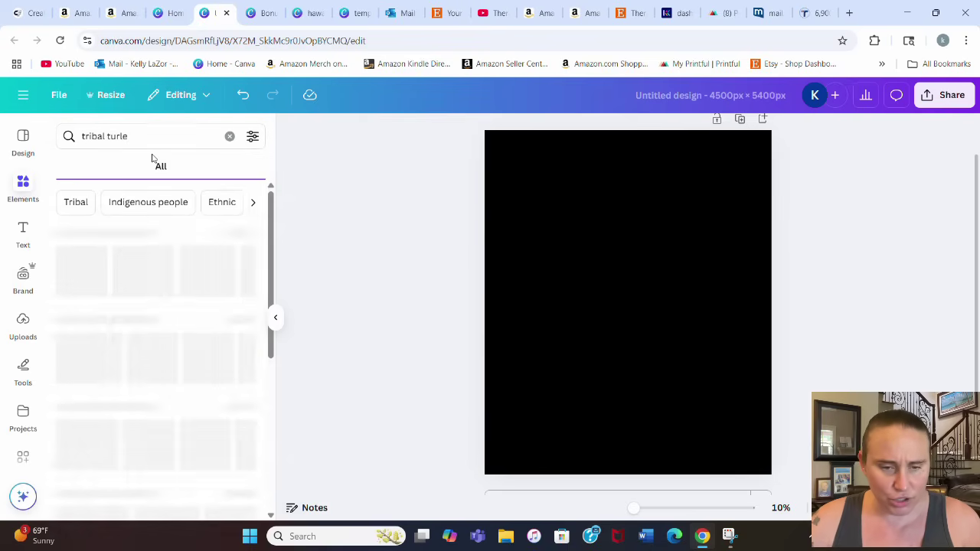
pyautogui.click(102, 166)
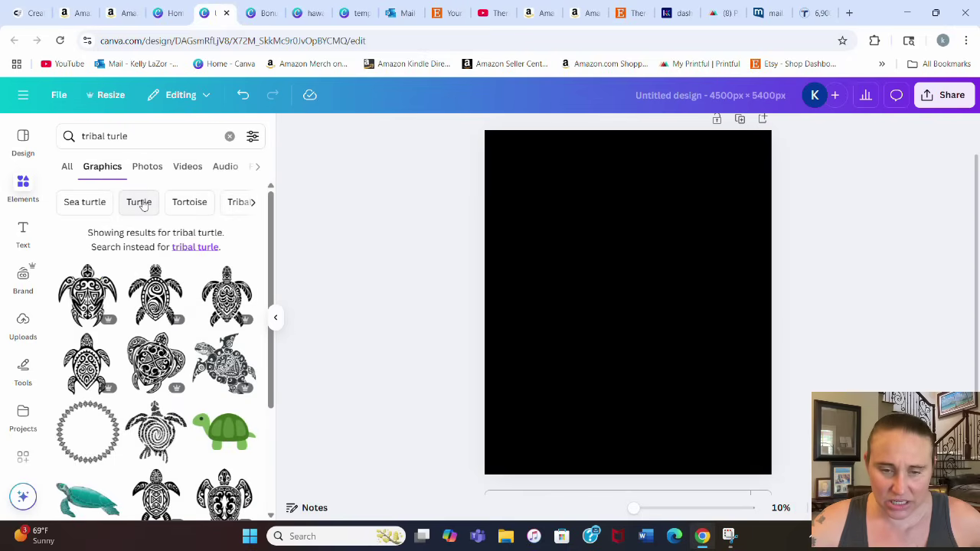
pyautogui.scroll(-3, 180, 274)
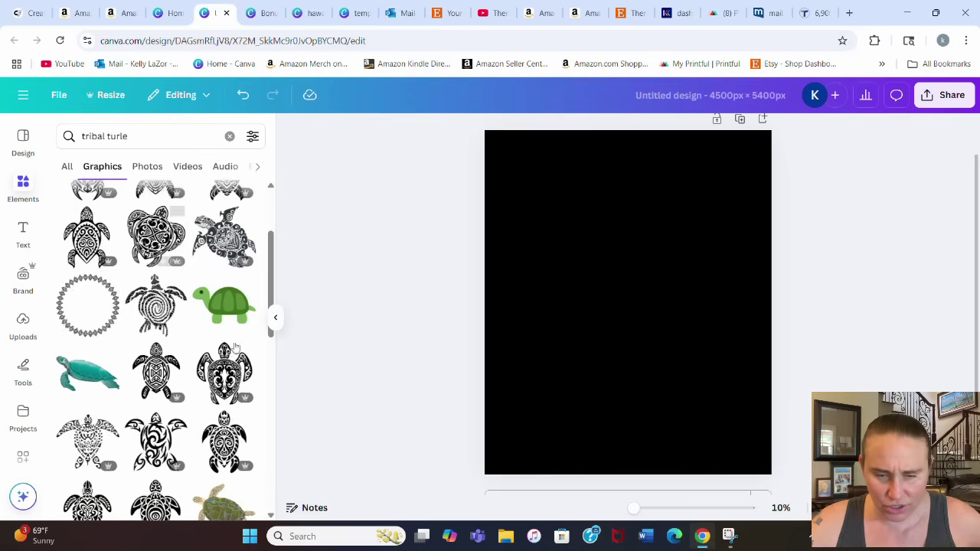
pyautogui.scroll(-2, 166, 375)
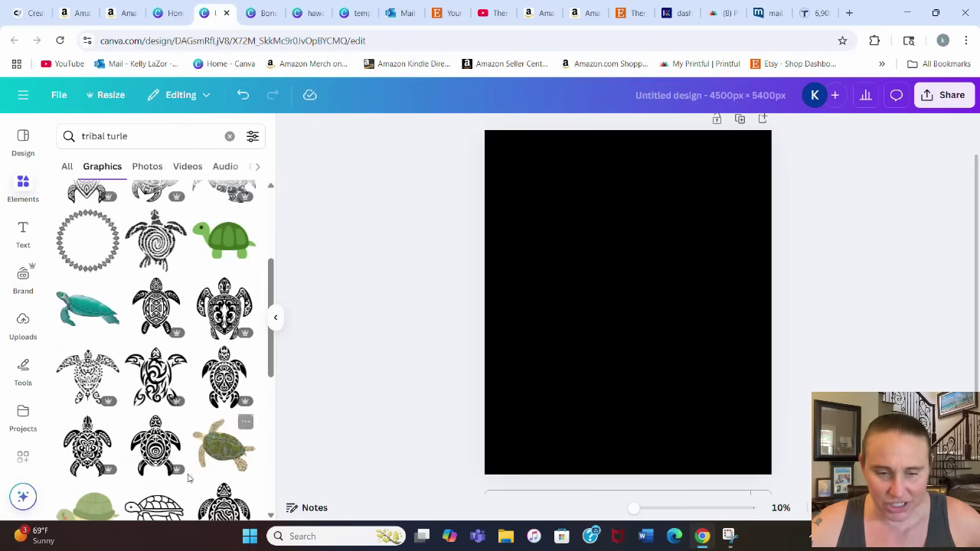
pyautogui.scroll(-3, 165, 375)
pyautogui.scroll(-2, 191, 429)
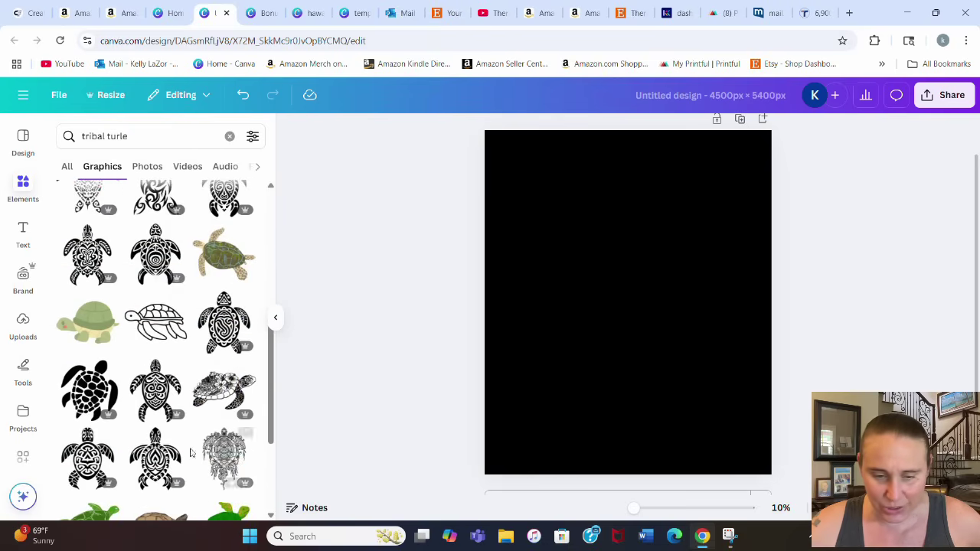
pyautogui.scroll(-3, 222, 406)
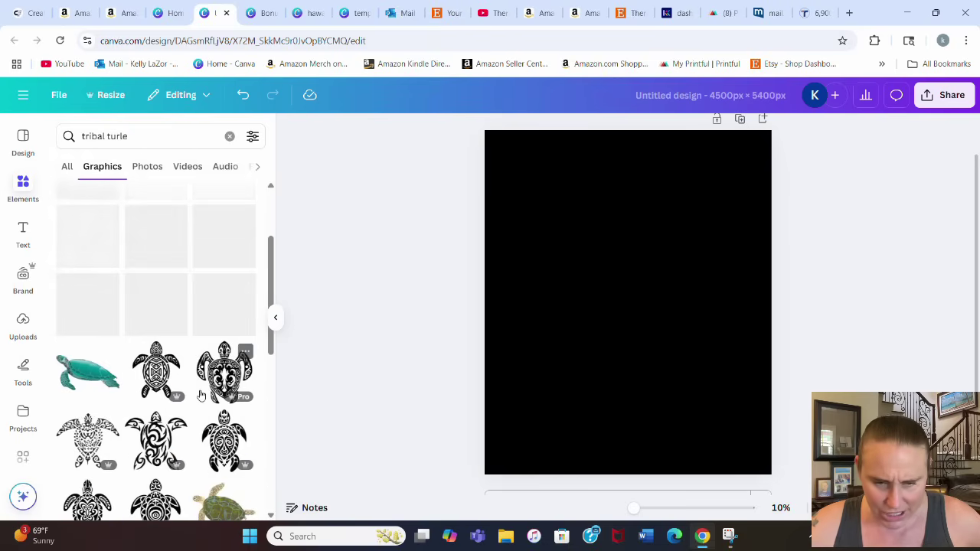
pyautogui.scroll(3, 156, 410)
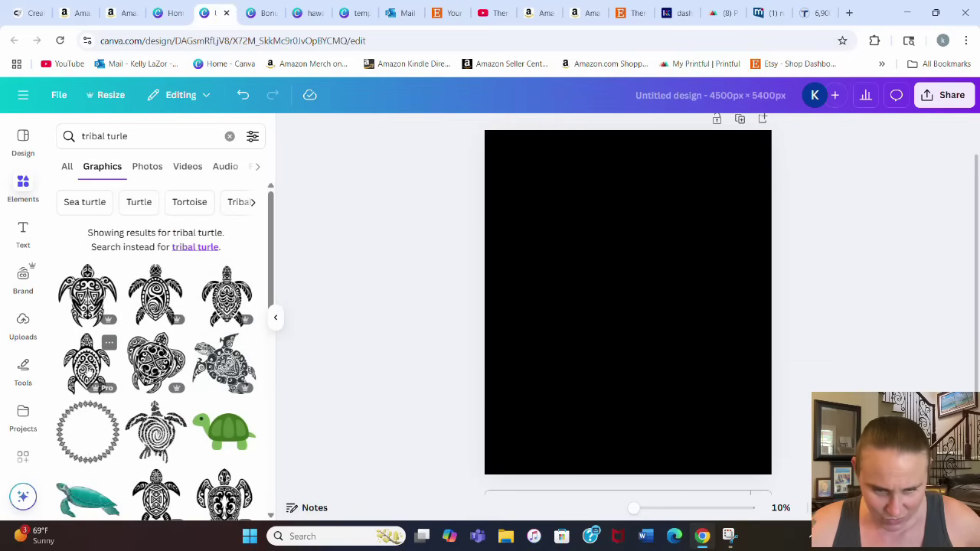
pyautogui.scroll(-2, 162, 306)
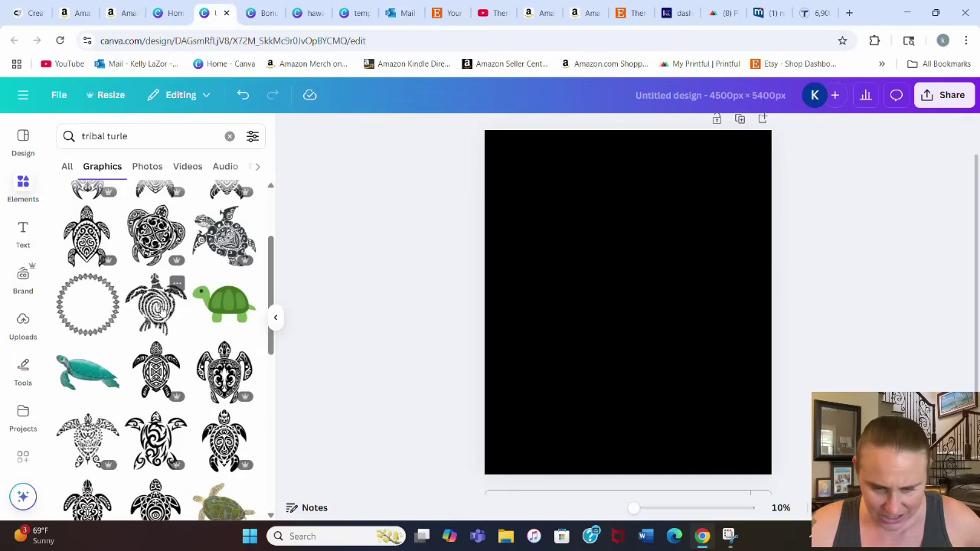
pyautogui.click(157, 306)
pyautogui.scroll(2, 90, 293)
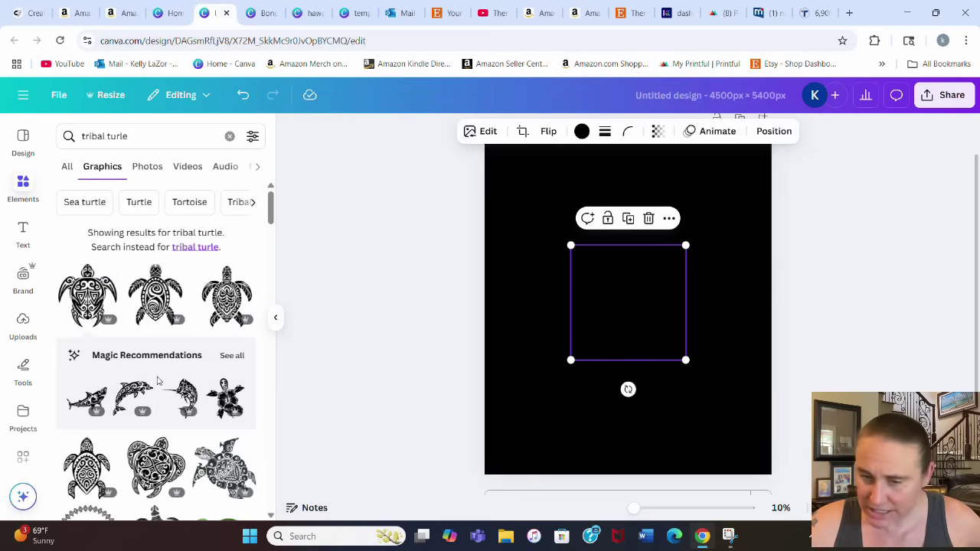
# Recolour the tribal turtle graphic white.
pyautogui.click(581, 132)
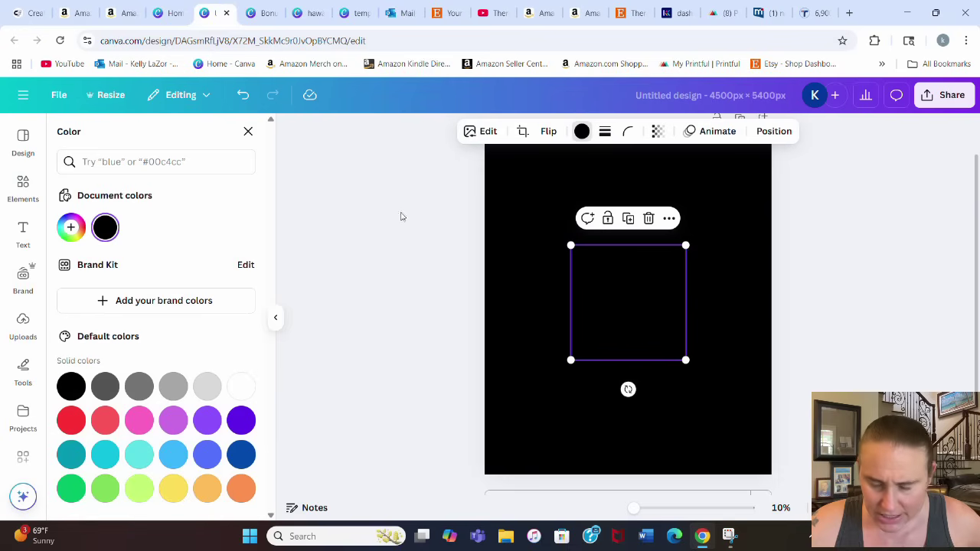
pyautogui.click(242, 386)
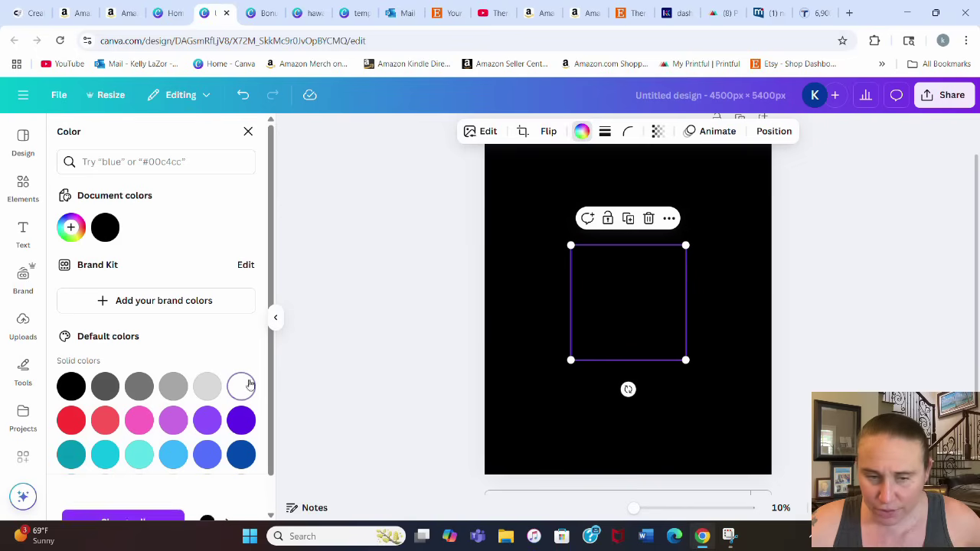
pyautogui.click(722, 307)
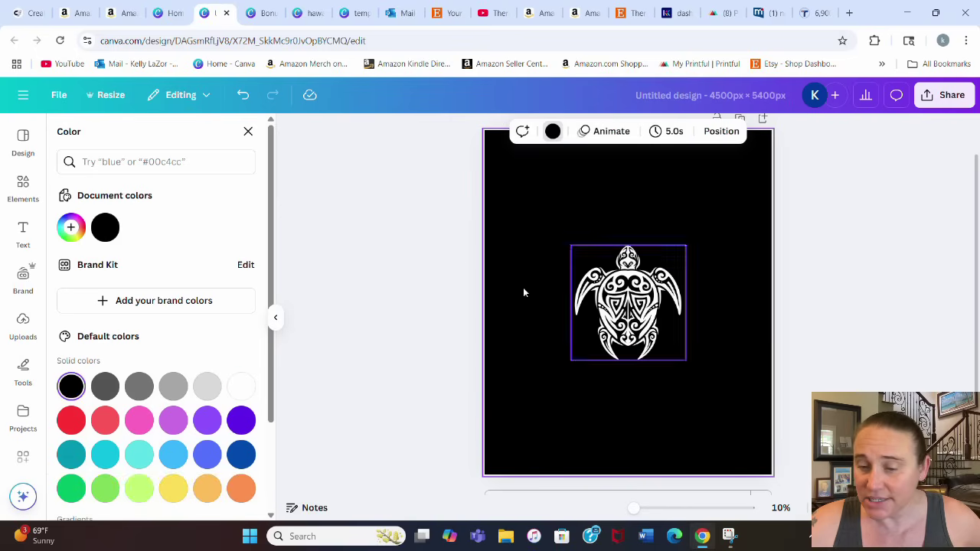
pyautogui.click(23, 187)
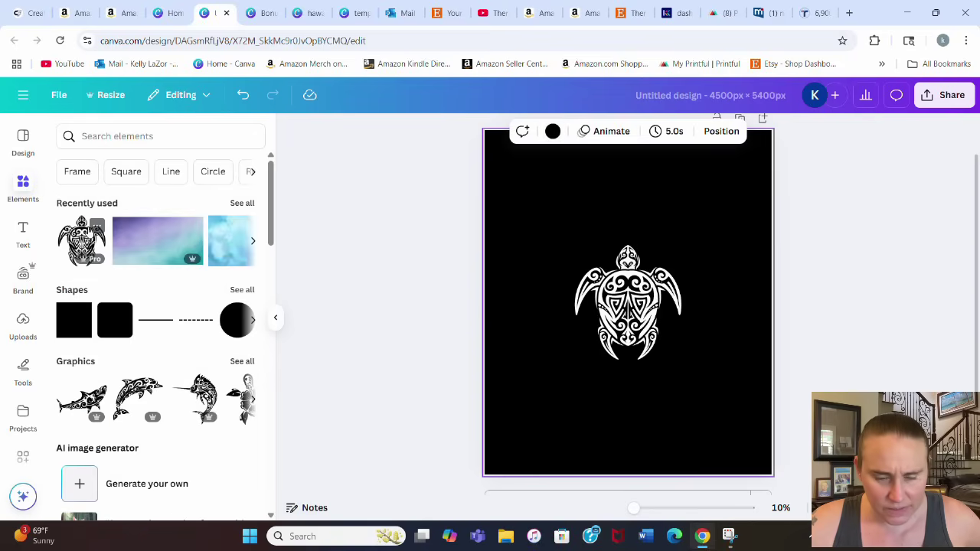
# Rerun the recent tribal turtle search and add its first graphic result to the page.
pyautogui.click(244, 203)
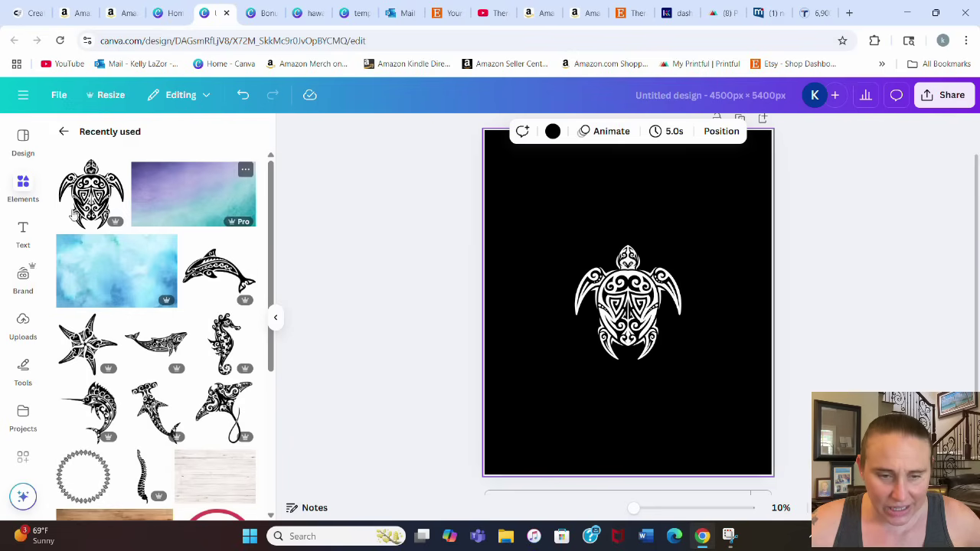
pyautogui.click(62, 134)
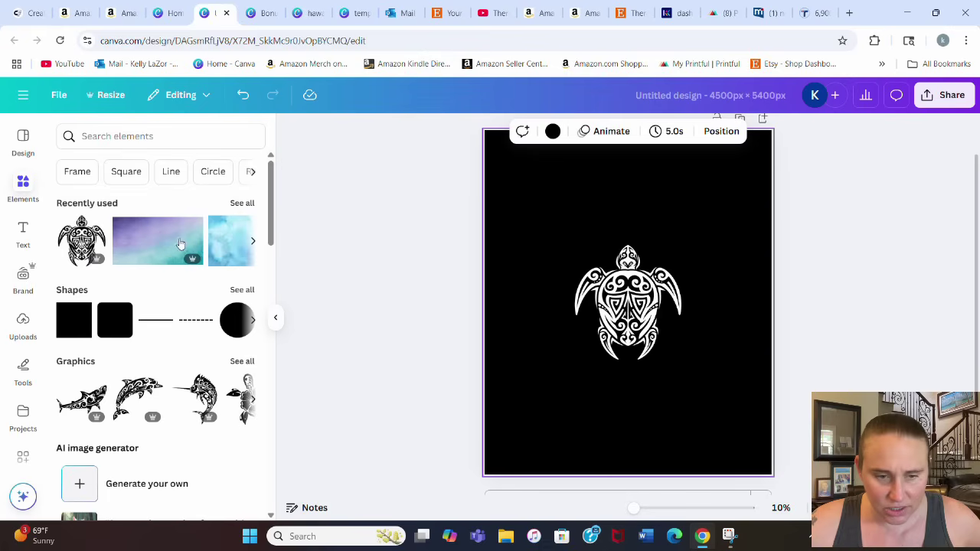
pyautogui.click(138, 145)
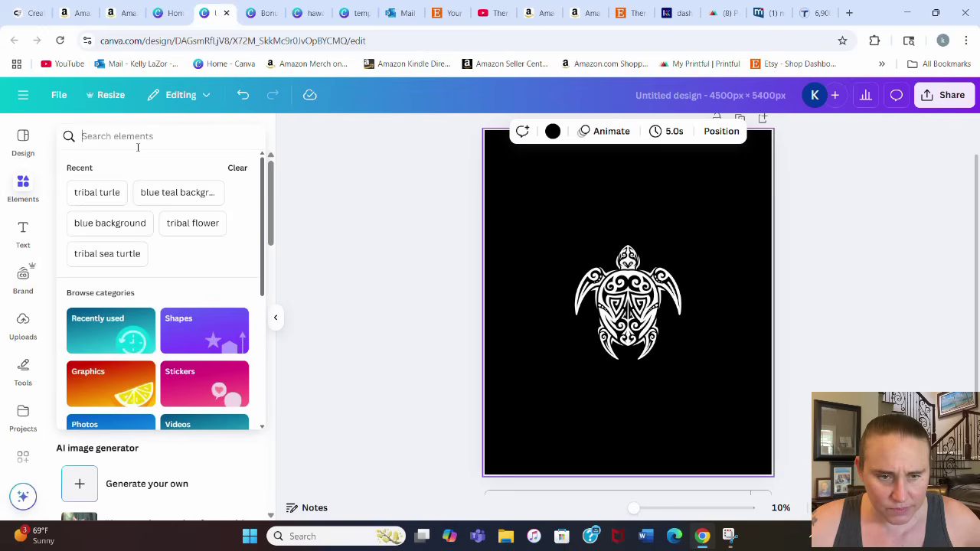
pyautogui.click(101, 191)
pyautogui.click(240, 271)
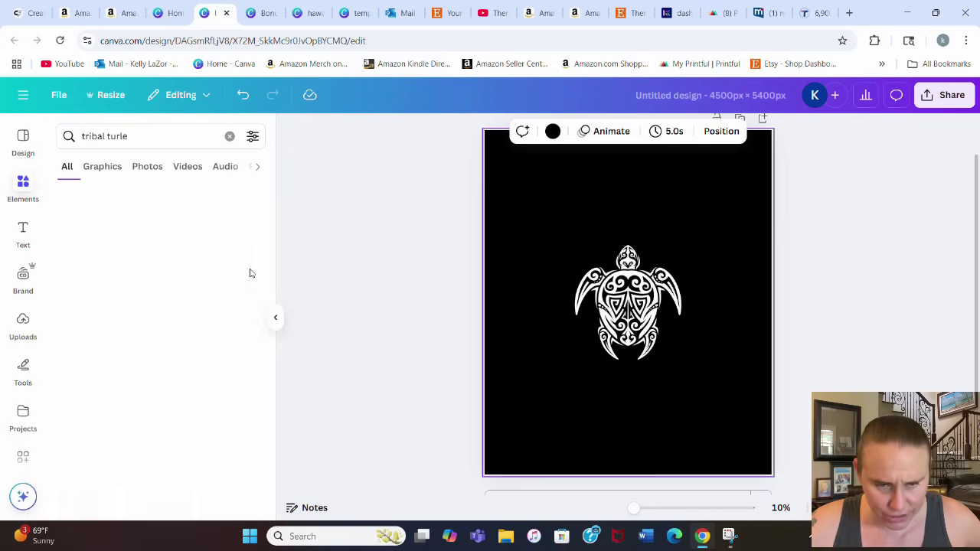
pyautogui.click(99, 300)
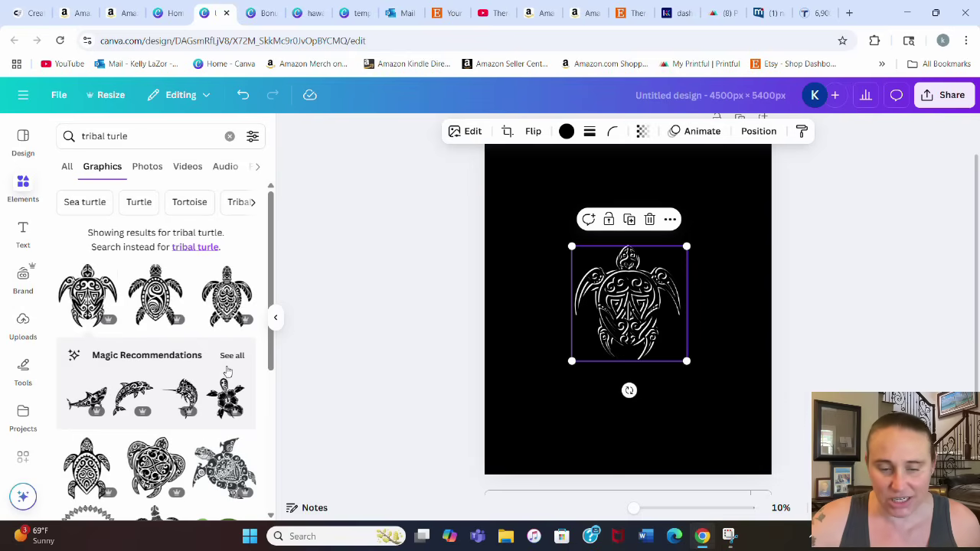
pyautogui.click(231, 356)
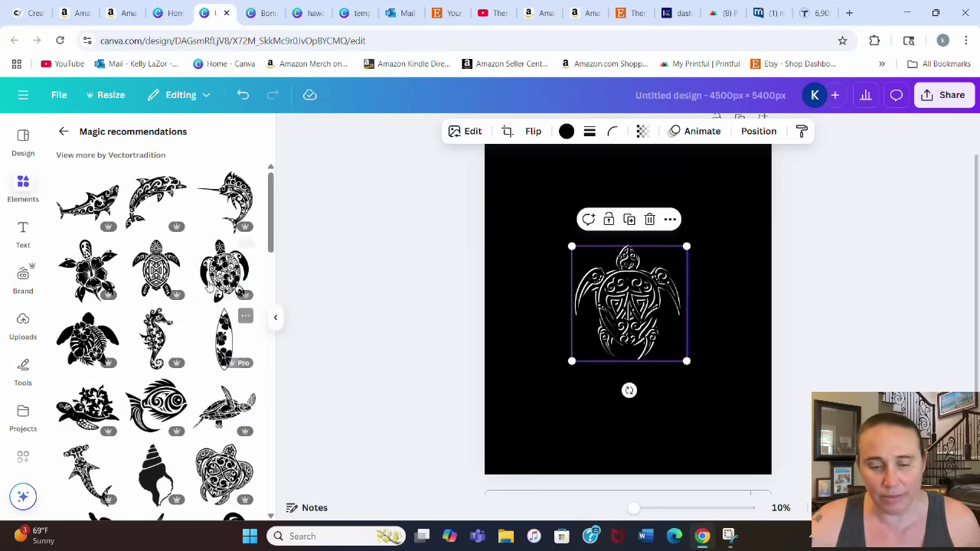
pyautogui.click(293, 317)
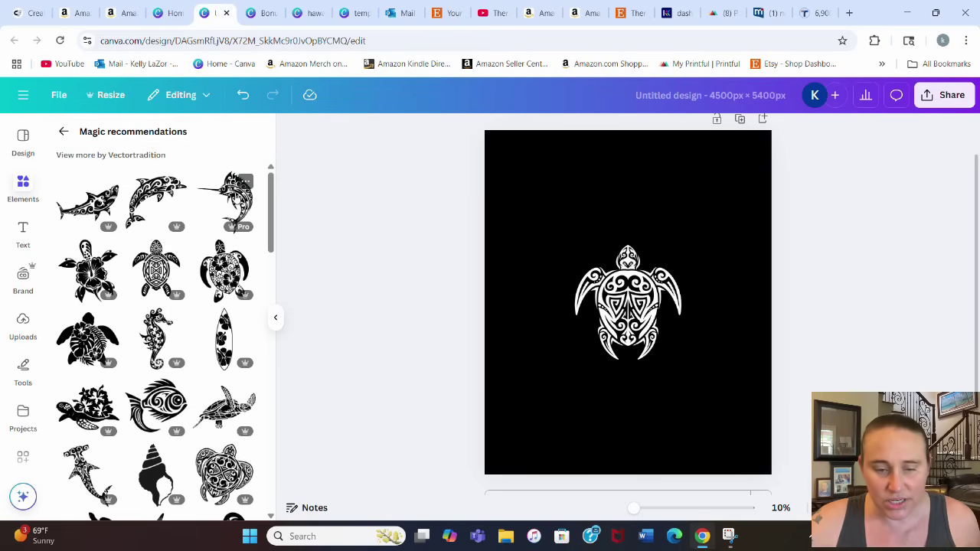
# Add the tribal hammerhead shark from the recommended similar graphics to the design.
pyautogui.scroll(-5, 187, 191)
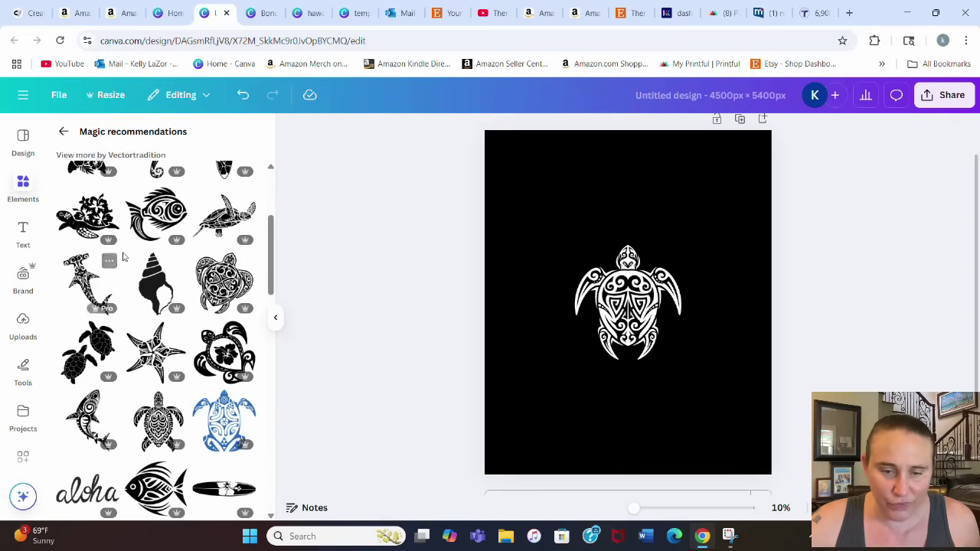
pyautogui.scroll(-8, 153, 245)
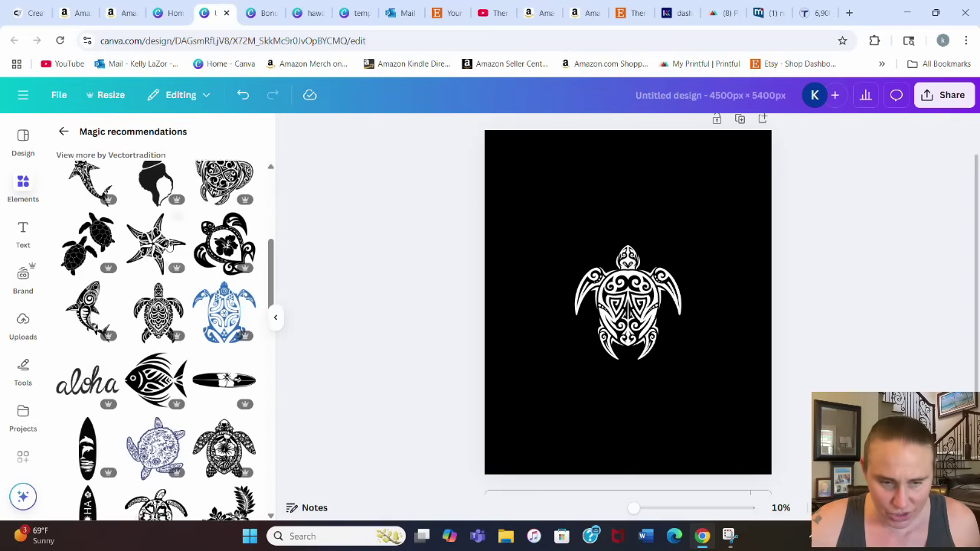
pyautogui.scroll(-3, 122, 306)
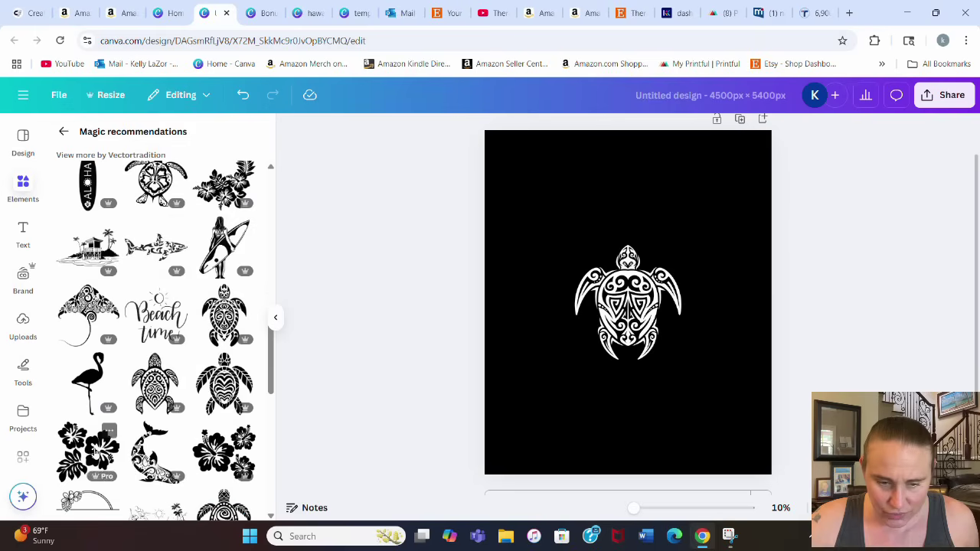
pyautogui.scroll(-7, 88, 306)
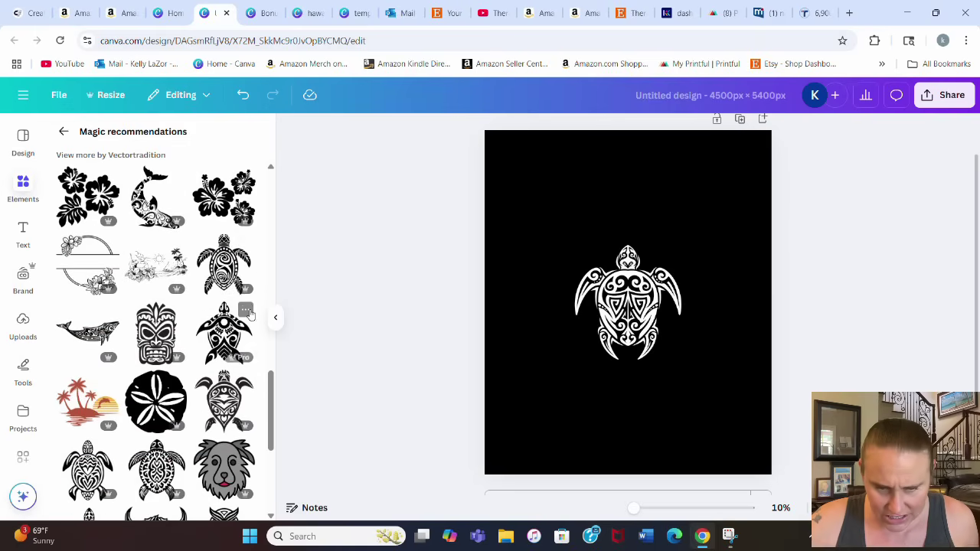
pyautogui.scroll(-7, 132, 337)
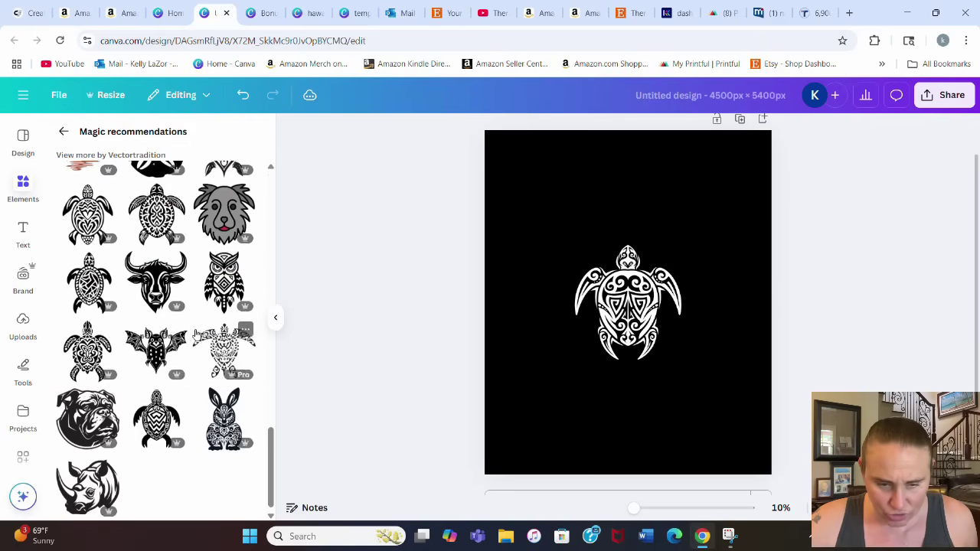
pyautogui.scroll(7, 176, 337)
pyautogui.scroll(8, 228, 344)
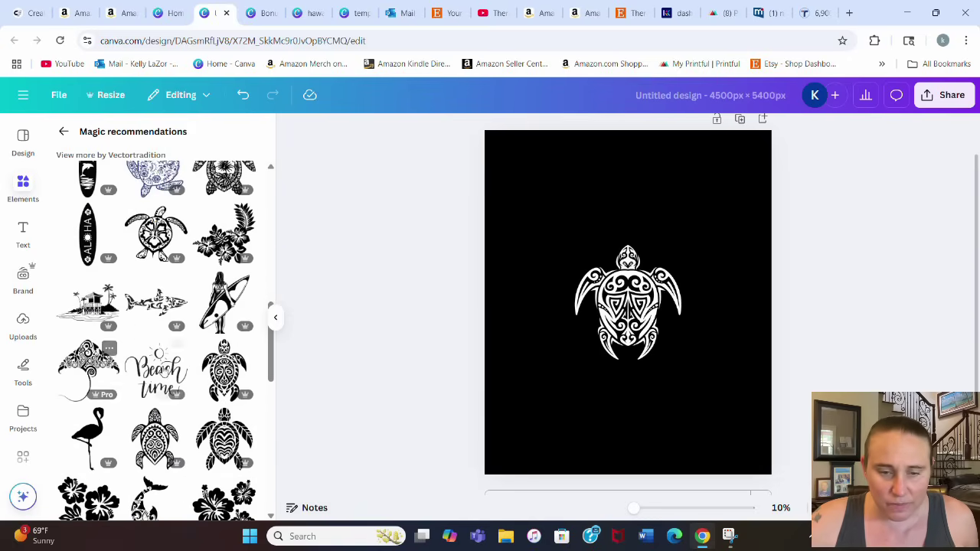
pyautogui.scroll(7, 169, 371)
pyautogui.scroll(7, 177, 370)
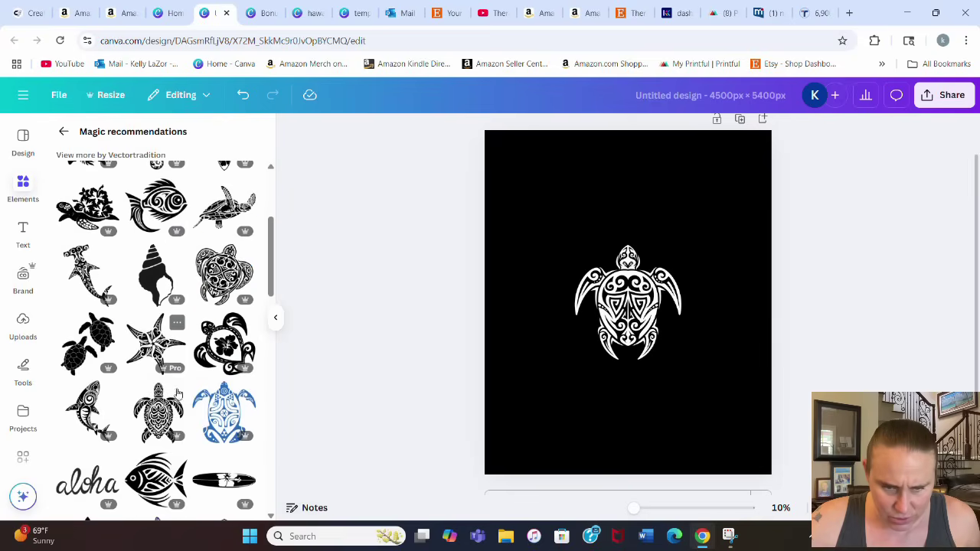
pyautogui.scroll(2, 153, 366)
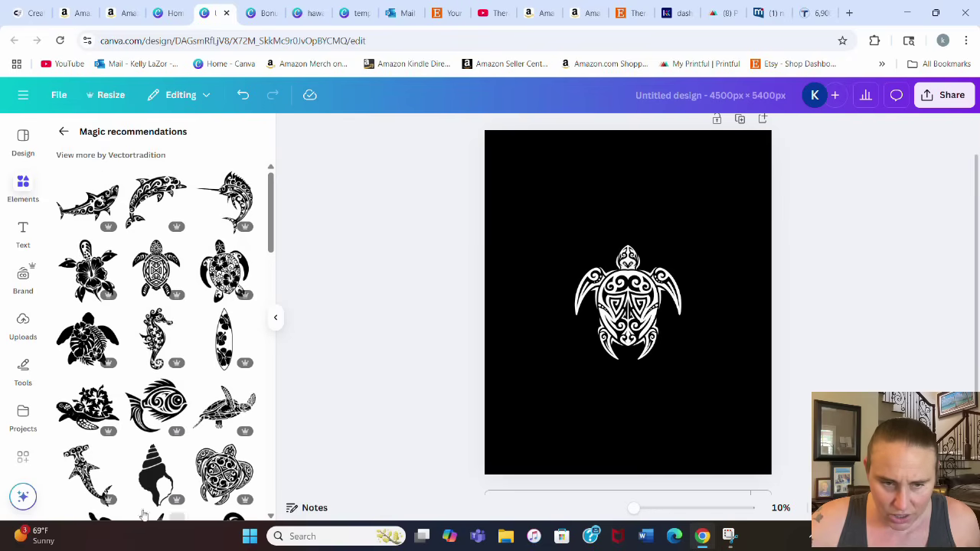
pyautogui.click(92, 474)
# Browse the full list of similar tribal sea-life graphics.
pyautogui.scroll(-3, 153, 367)
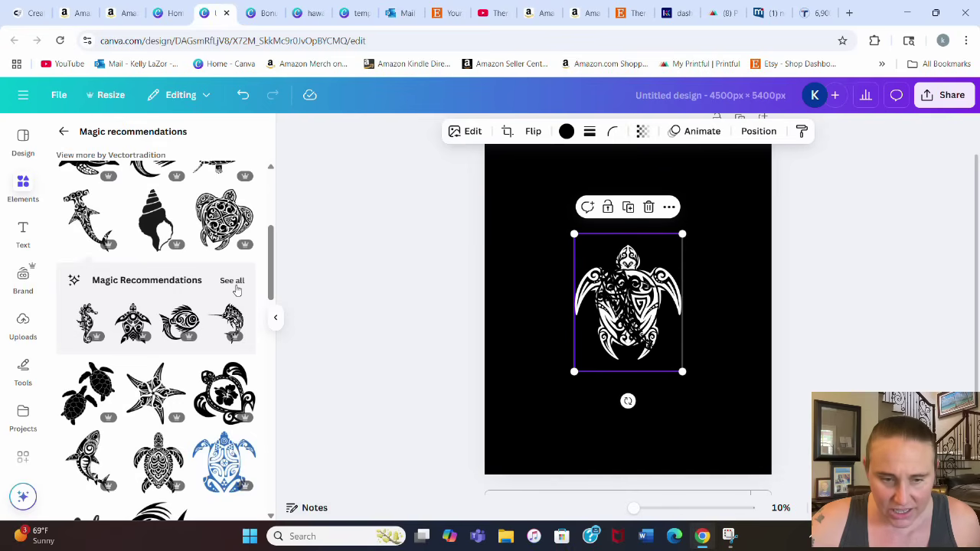
pyautogui.click(232, 281)
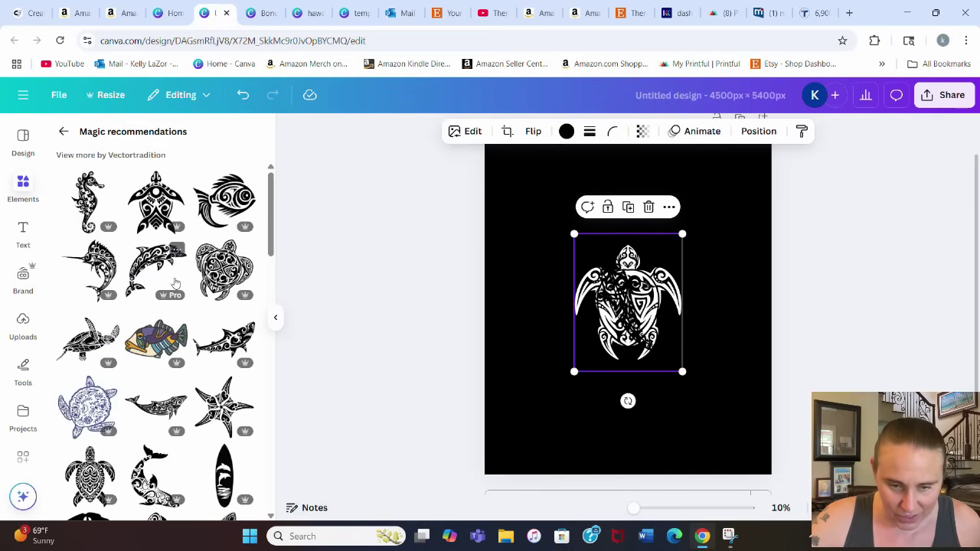
pyautogui.scroll(-2, 178, 278)
pyautogui.scroll(-1, 183, 267)
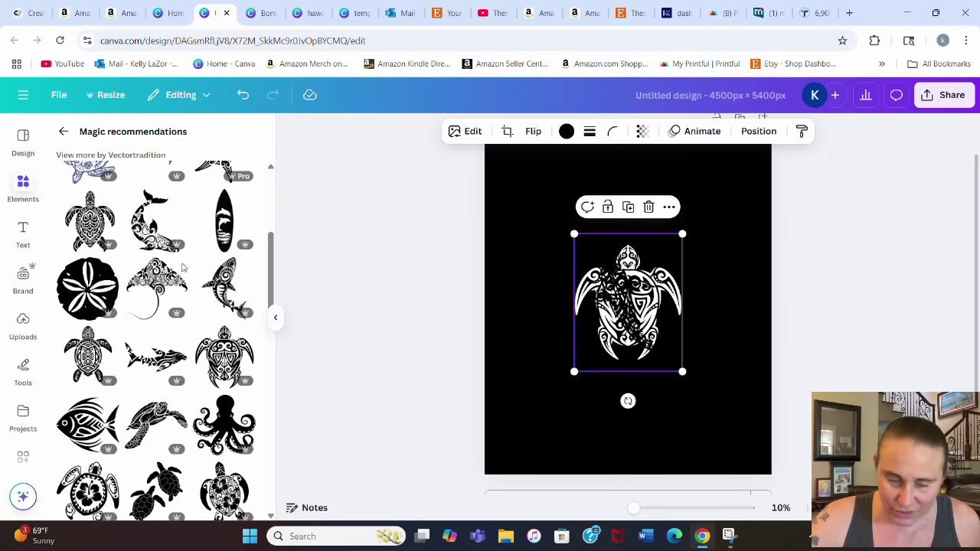
pyautogui.scroll(-4, 176, 253)
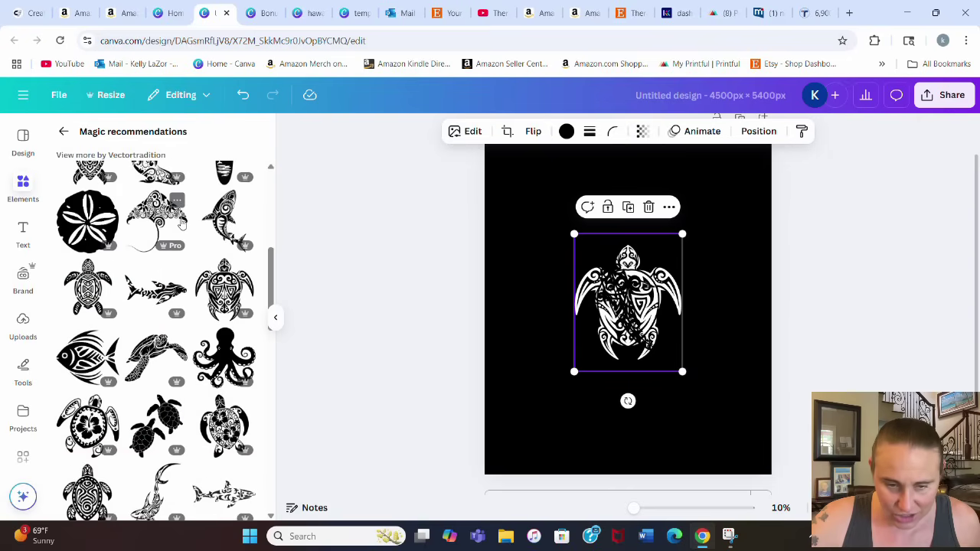
pyautogui.scroll(-4, 182, 222)
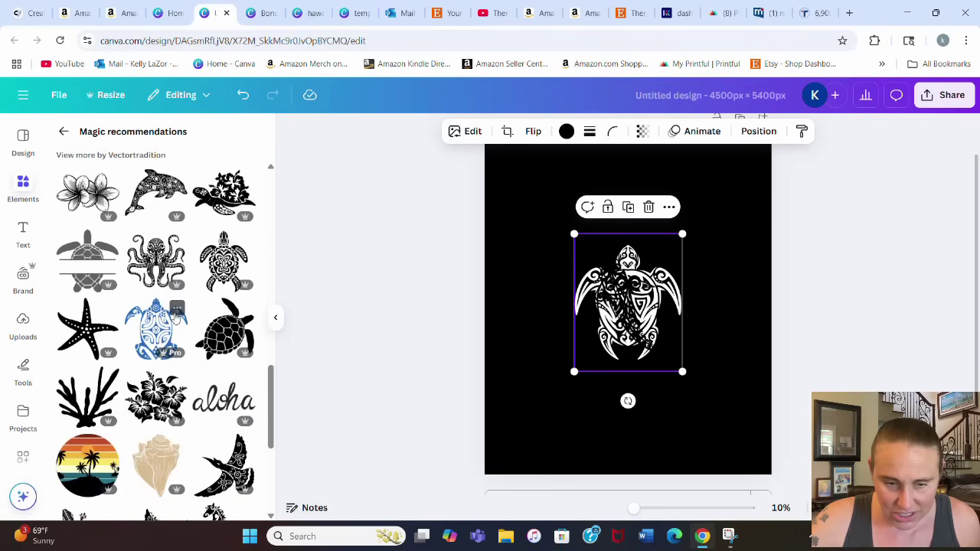
pyautogui.scroll(-3, 176, 336)
pyautogui.scroll(-1, 177, 335)
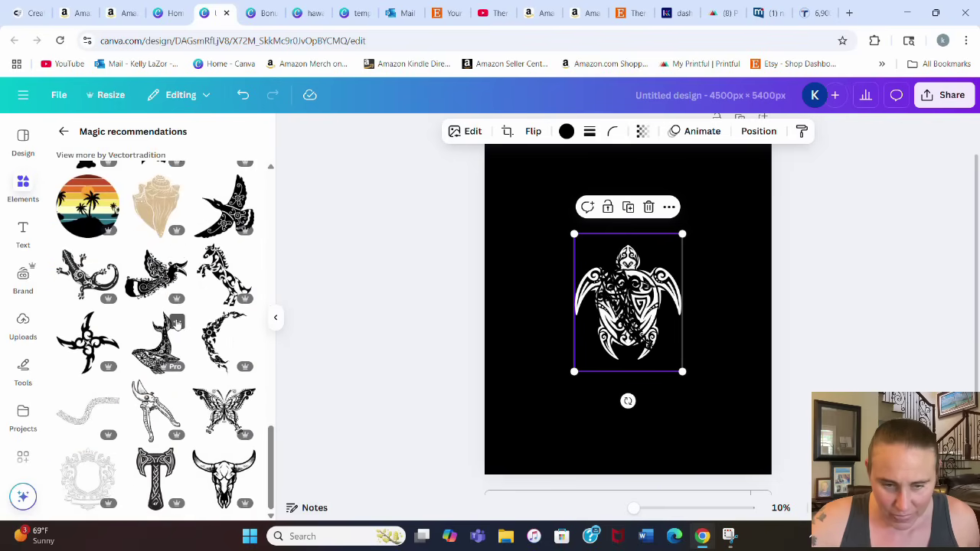
pyautogui.scroll(5, 138, 253)
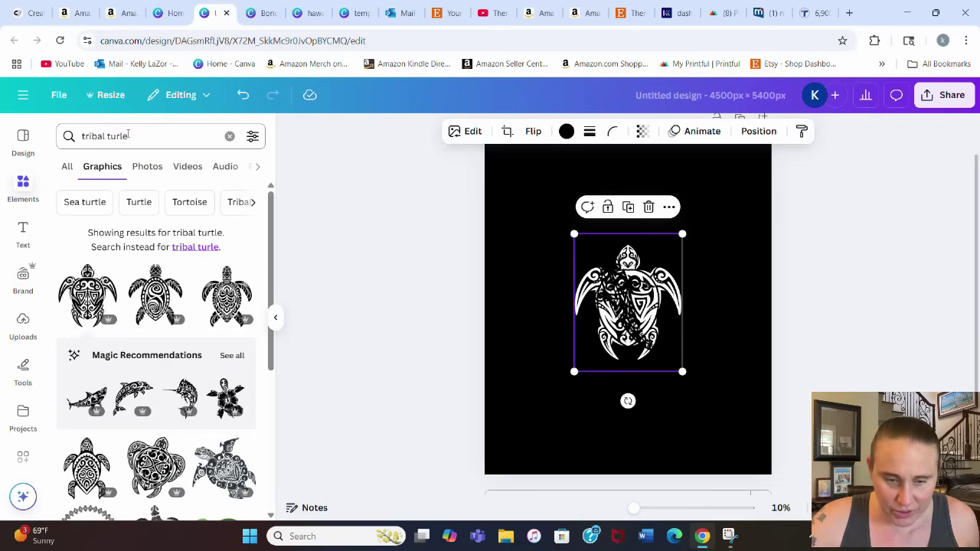
# Change the search to 'tribal stingray' and add the stingray graphic.
pyautogui.doubleClick(106, 137)
pyautogui.press('BackSpace')
pyautogui.write('stingray')
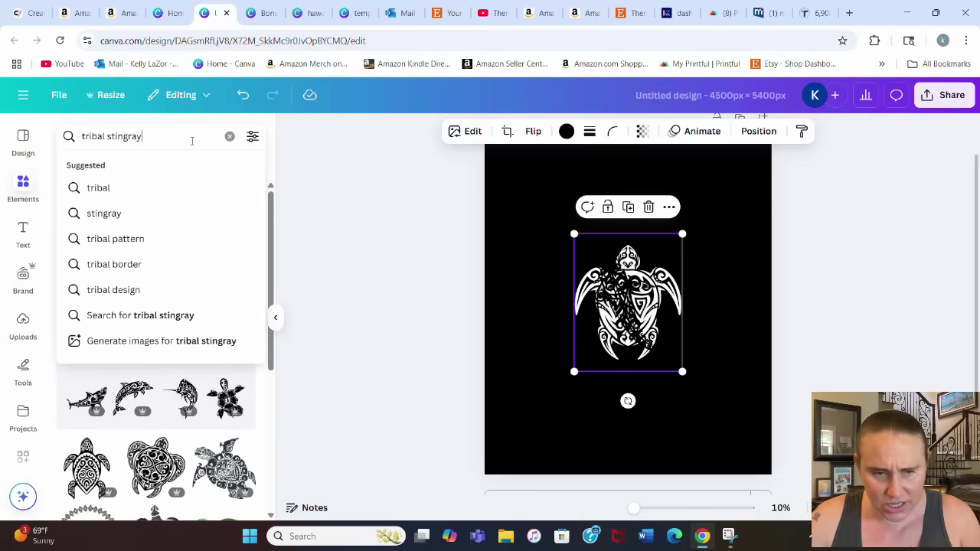
pyautogui.press('Return')
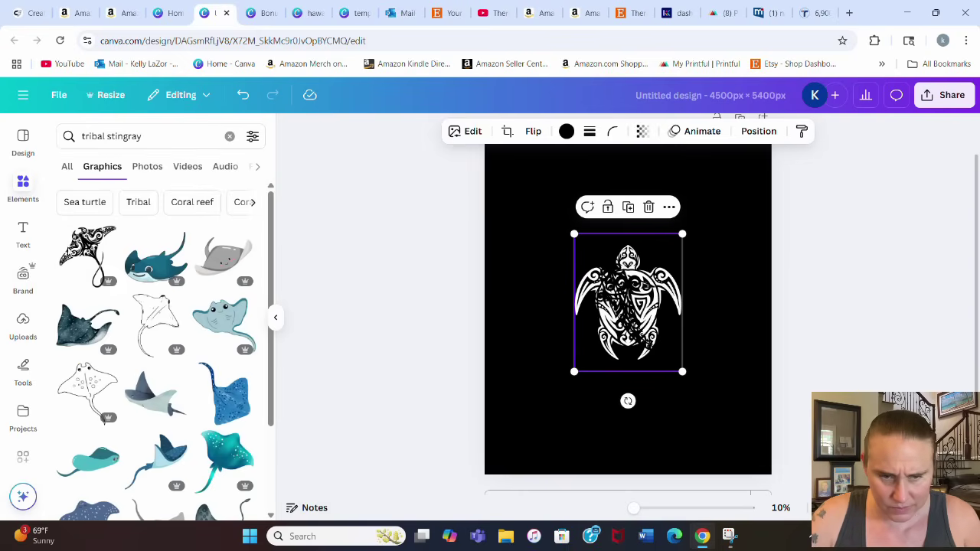
pyautogui.click(89, 256)
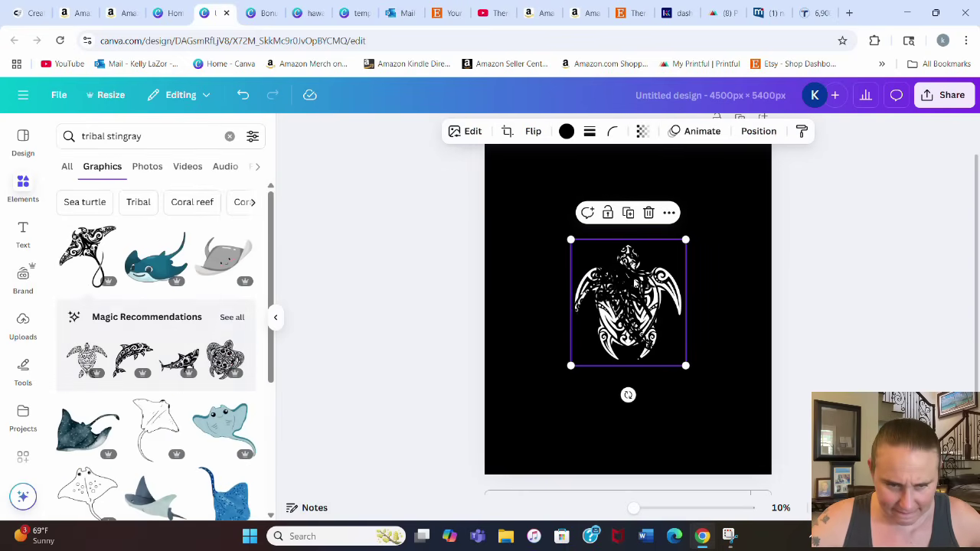
# Move the stingray to the upper left, delete the dark covering element, and make the stingray white.
pyautogui.moveTo(624, 276); pyautogui.dragTo(549, 225)
pyautogui.press('Delete')
pyautogui.click(471, 297)
pyautogui.click(549, 253)
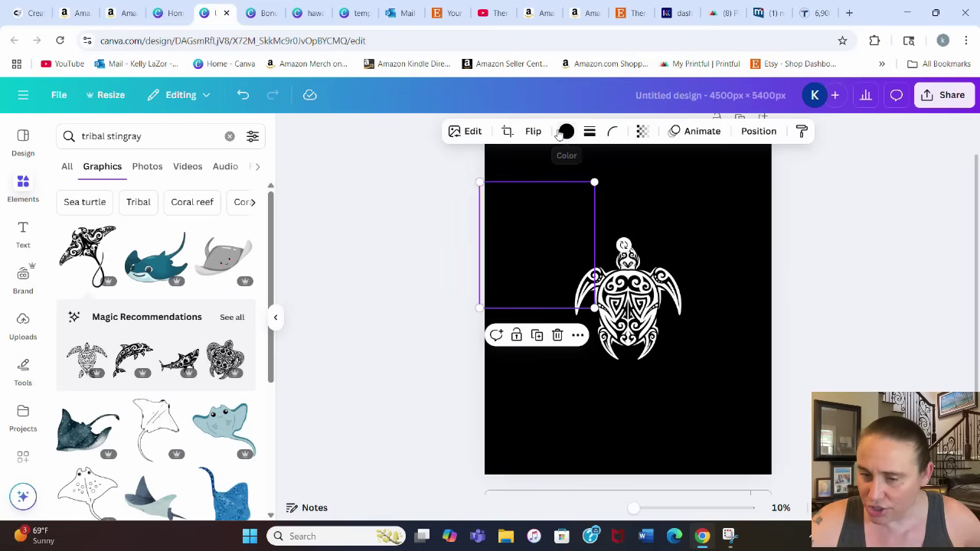
pyautogui.click(567, 131)
pyautogui.click(138, 226)
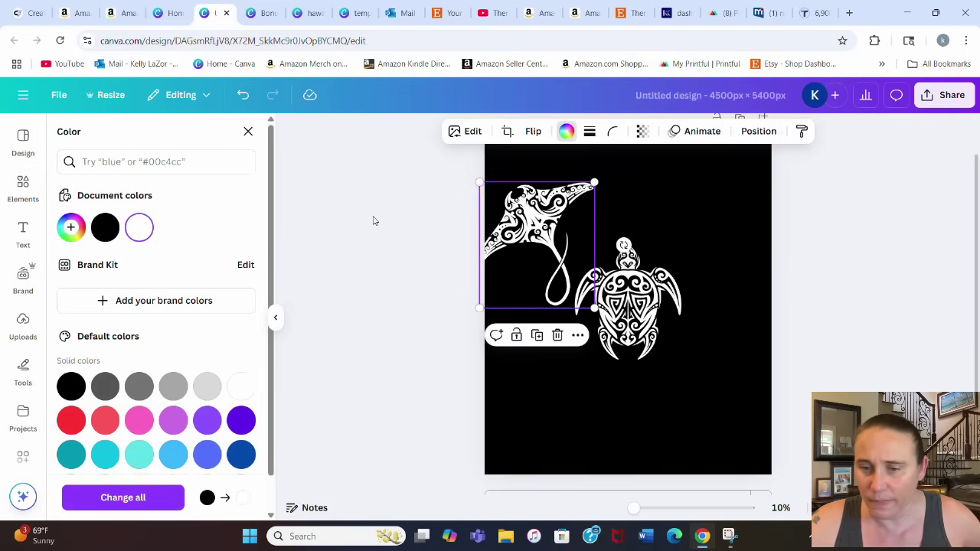
pyautogui.press('Escape')
pyautogui.click(398, 233)
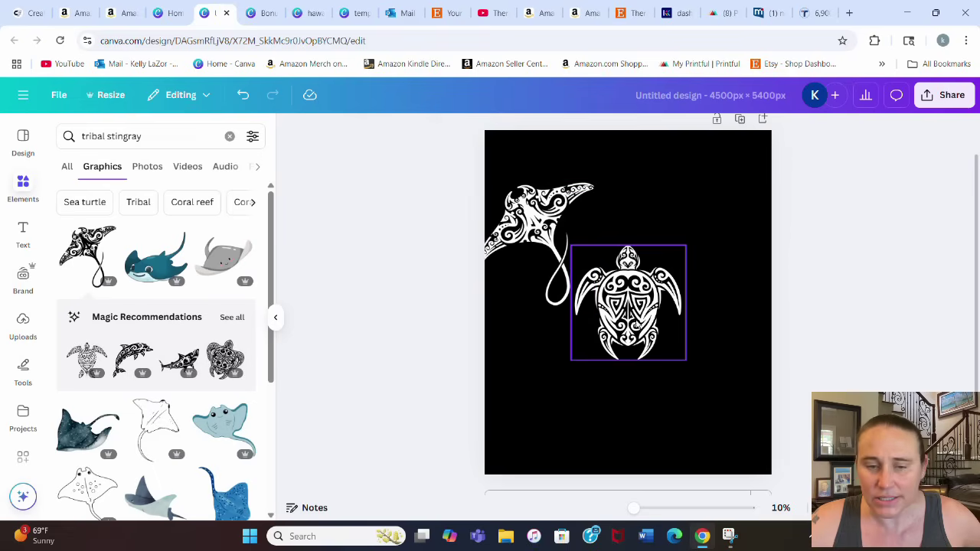
# Place the stingray next to the turtle and rotate the turtle slightly clockwise.
pyautogui.moveTo(635, 325); pyautogui.dragTo(686, 299)
pyautogui.moveTo(568, 246); pyautogui.dragTo(617, 293)
pyautogui.click(658, 317)
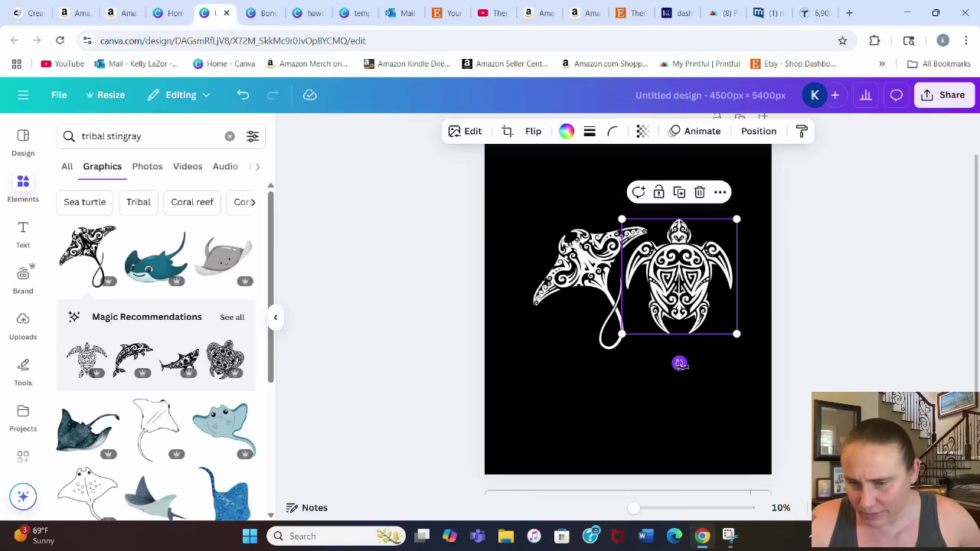
pyautogui.moveTo(679, 363); pyautogui.dragTo(663, 362)
pyautogui.click(755, 319)
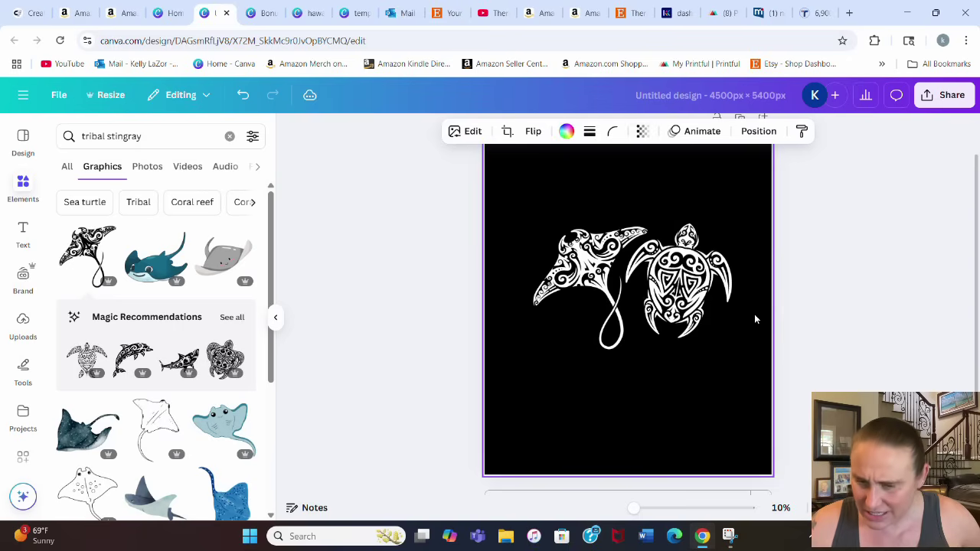
# Group the stingray and turtle, then nudge the group left to centre it.
pyautogui.moveTo(859, 274); pyautogui.dragTo(551, 284)
pyautogui.click(601, 187)
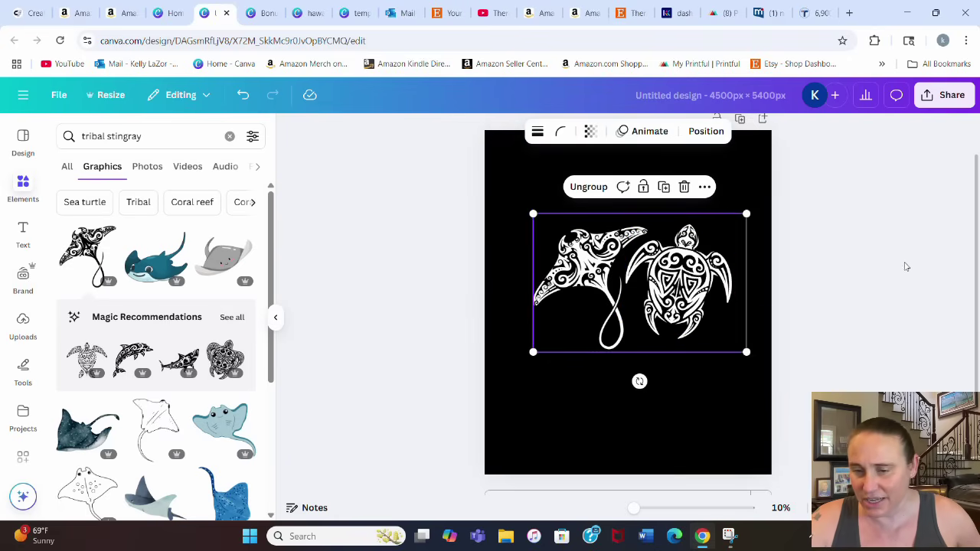
pyautogui.click(803, 276)
pyautogui.click(712, 285)
pyautogui.moveTo(712, 285)
pyautogui.mouseDown()
pyautogui.moveTo(686, 284)
pyautogui.moveTo(699, 288)
pyautogui.mouseUp()
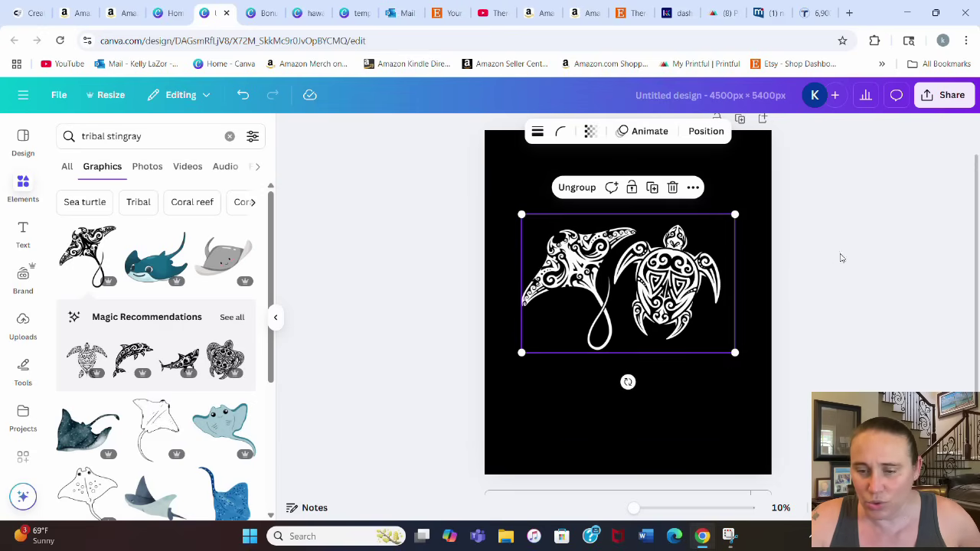
pyautogui.click(846, 259)
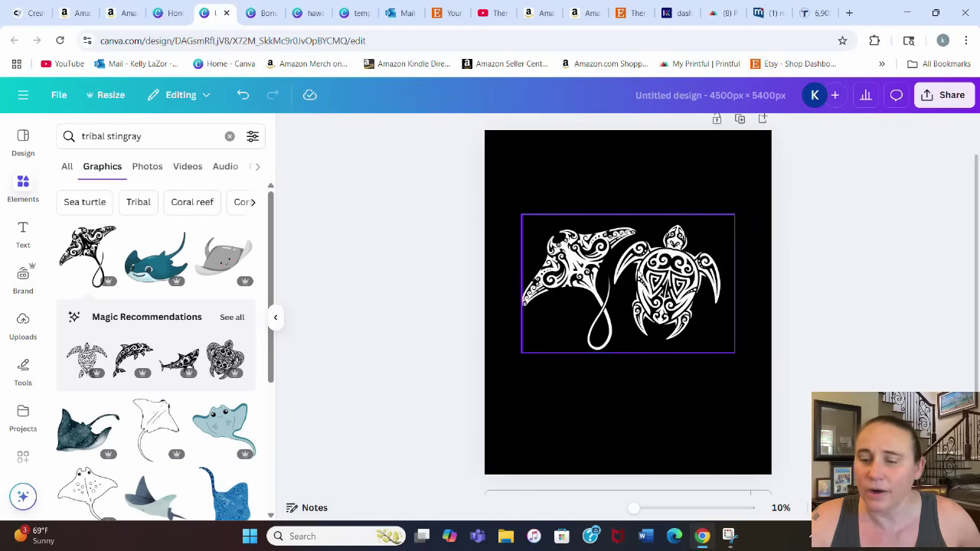
pyautogui.click(644, 314)
pyautogui.click(857, 254)
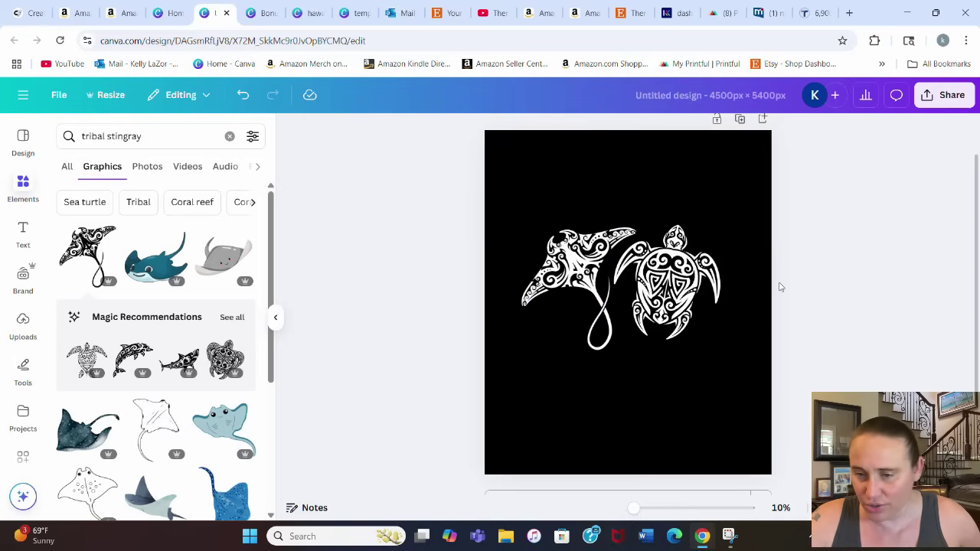
# Add a text box above the artwork and a copy of it below.
pyautogui.press('t')
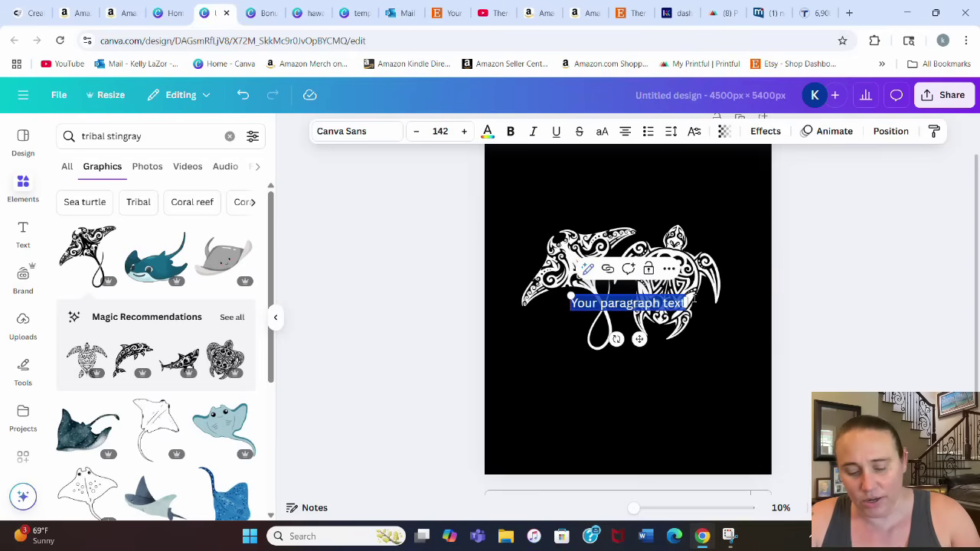
pyautogui.click(693, 299)
pyautogui.moveTo(636, 304); pyautogui.dragTo(588, 181)
pyautogui.doubleClick(589, 182)
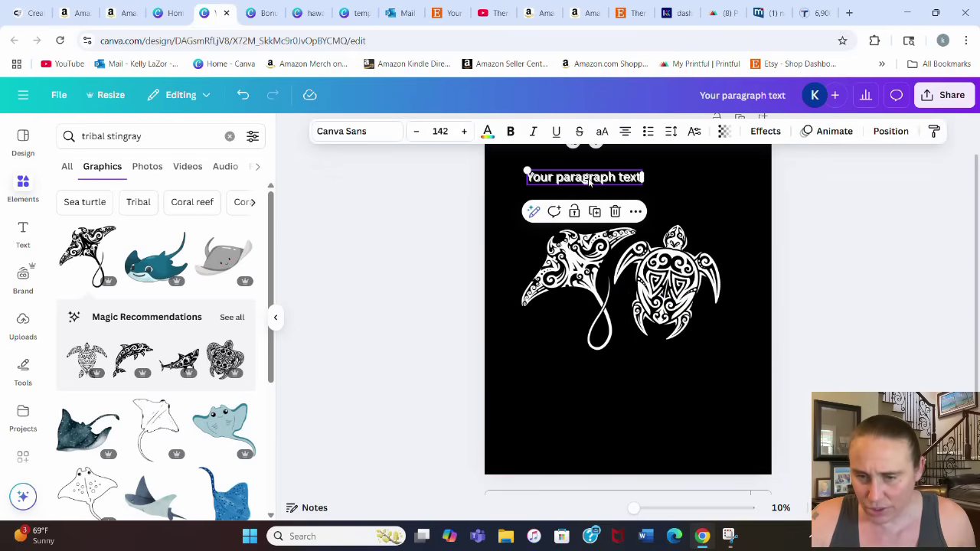
pyautogui.click(594, 212)
pyautogui.moveTo(655, 409); pyautogui.dragTo(656, 381)
pyautogui.click(871, 297)
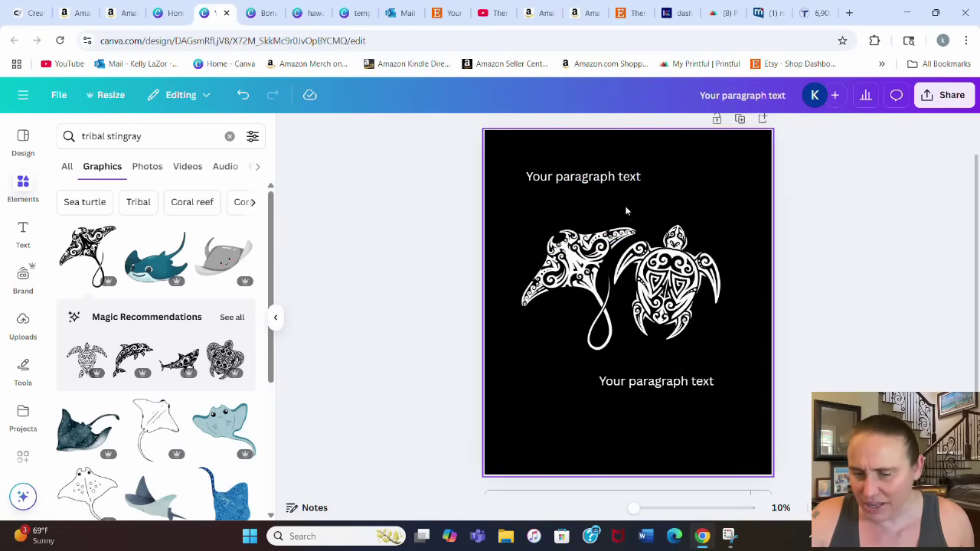
# Replace the top placeholder with 'ANTIGUA' and the bottom one with 'BARBUDA'.
pyautogui.doubleClick(612, 181)
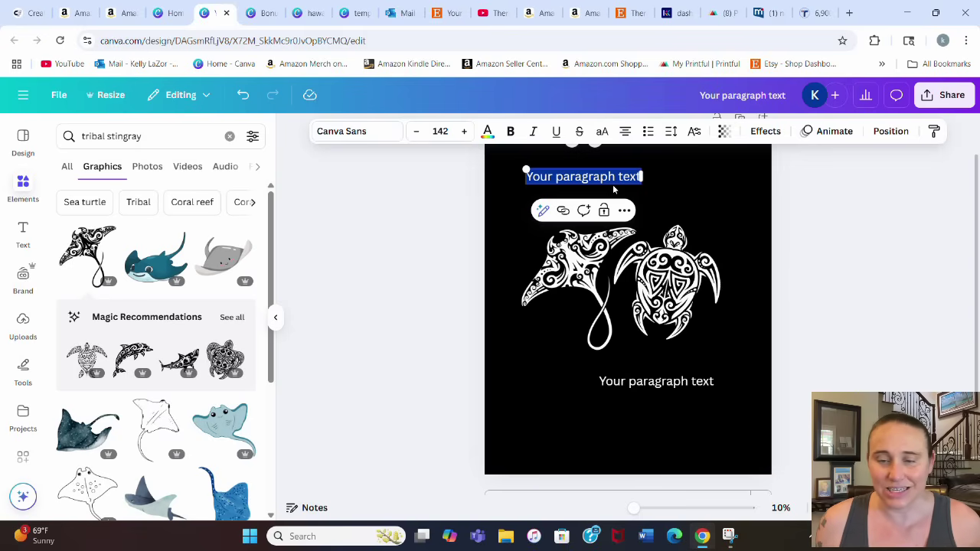
pyautogui.press('BackSpace')
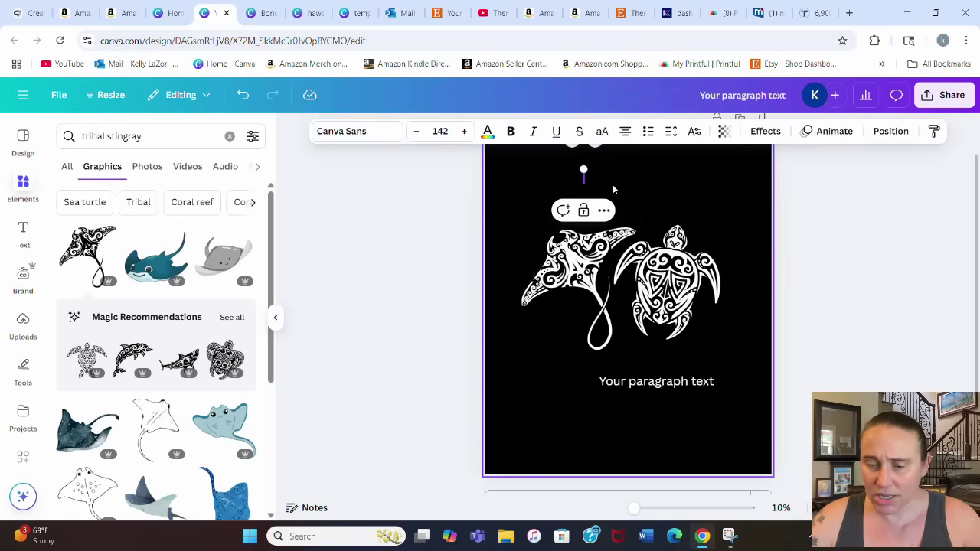
pyautogui.write('ANTI')
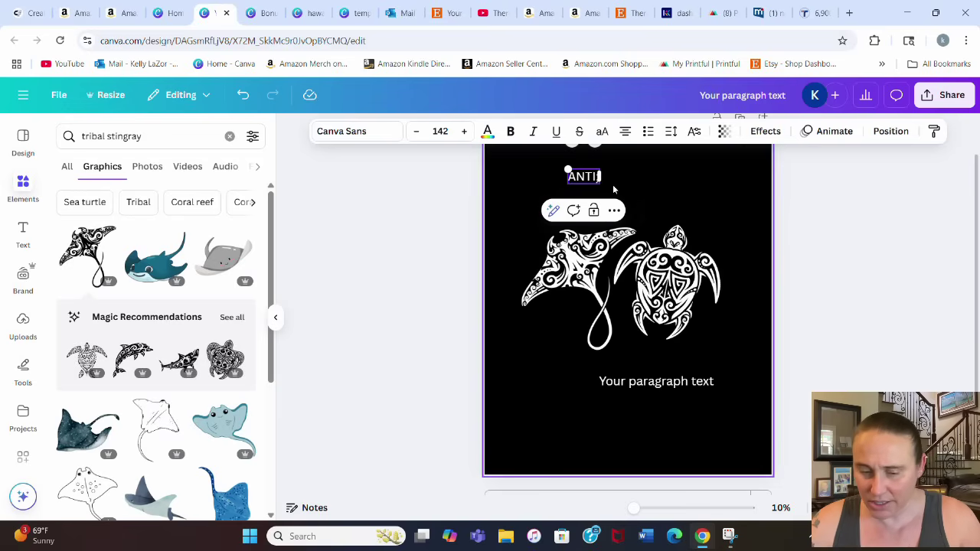
pyautogui.write('GUA')
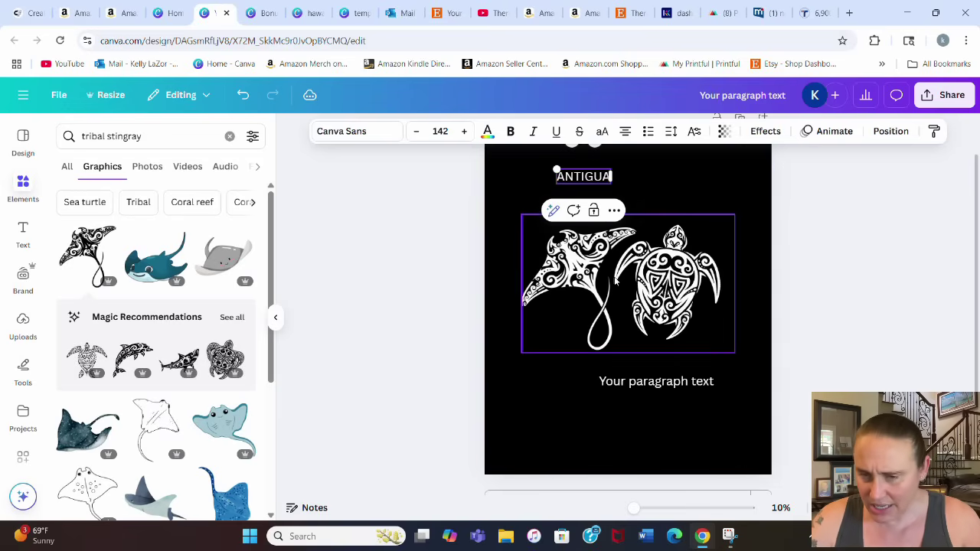
pyautogui.doubleClick(603, 382)
pyautogui.write('BA')
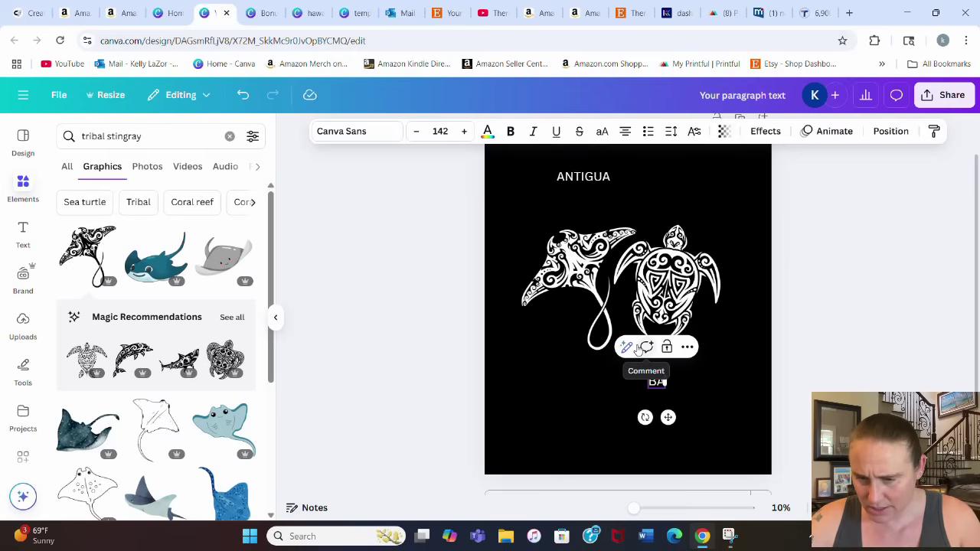
pyautogui.write('RBUDA')
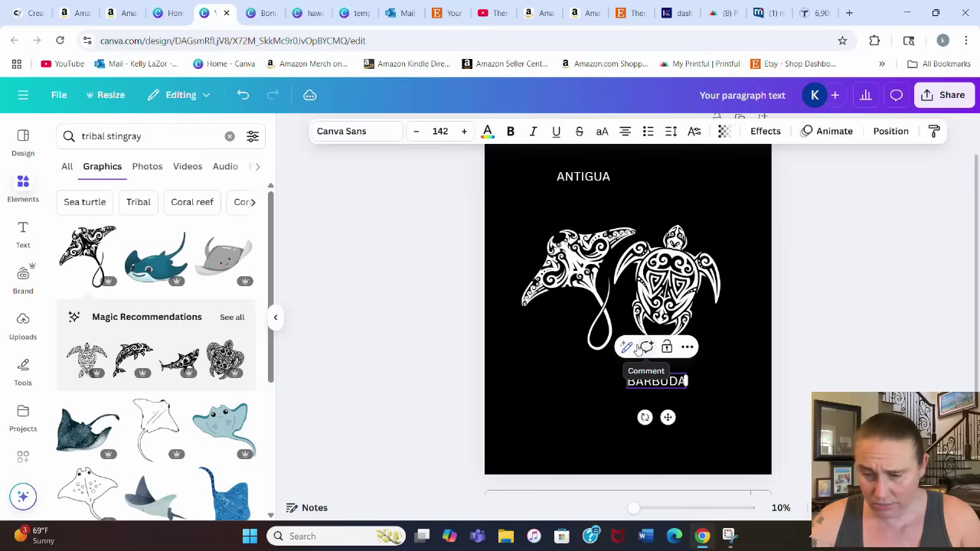
pyautogui.click(865, 244)
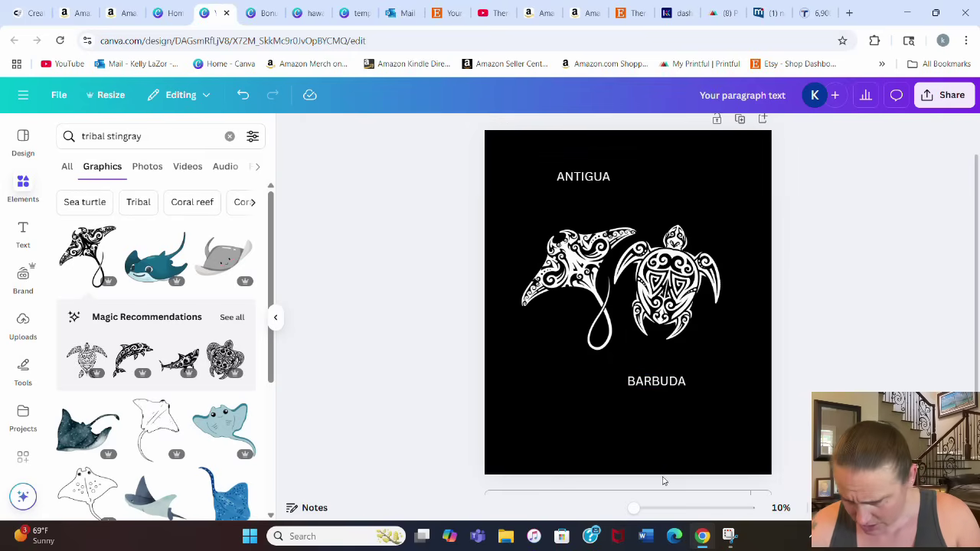
# Enlarge ANTIGUA to about size 342, match BARBUDA to it, and align both around the artwork.
pyautogui.click(613, 178)
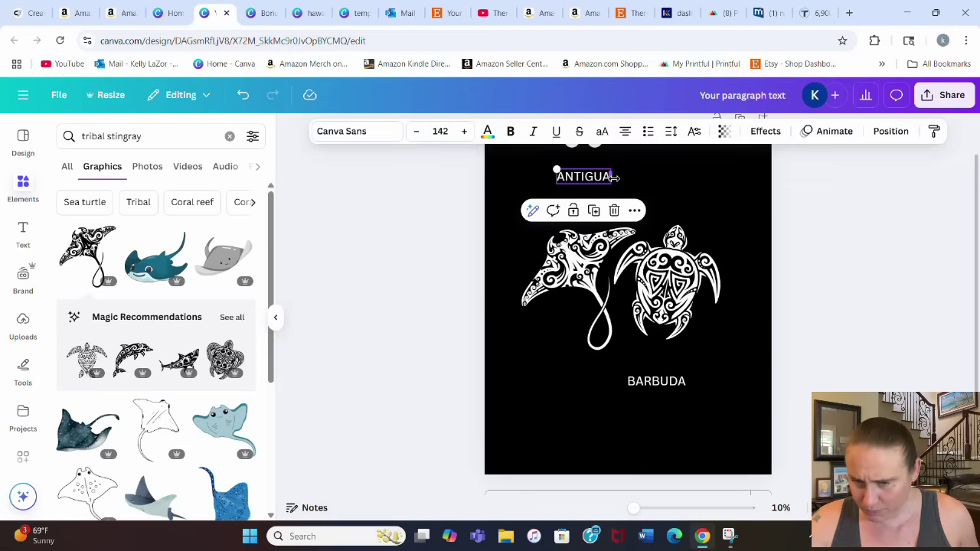
pyautogui.moveTo(611, 183); pyautogui.dragTo(686, 203)
pyautogui.click(652, 380)
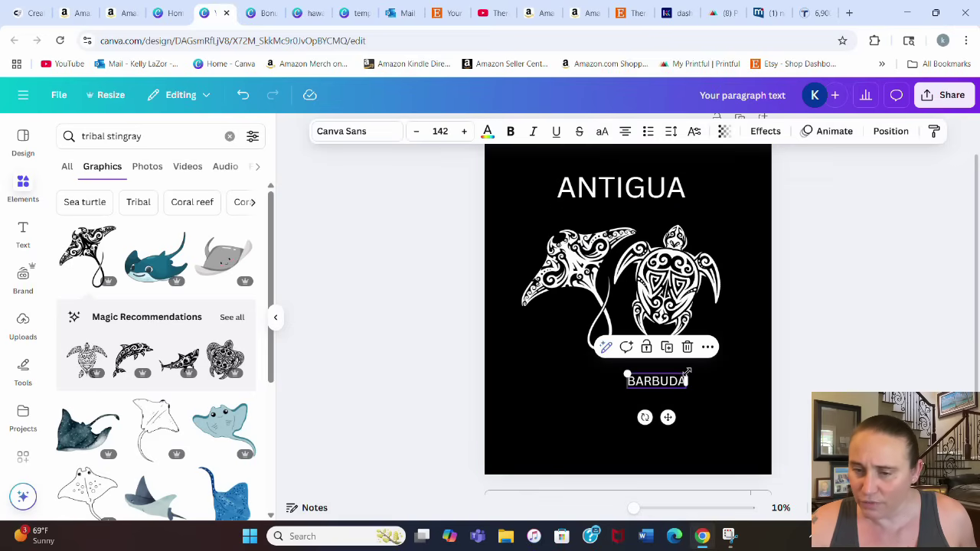
pyautogui.moveTo(687, 373); pyautogui.dragTo(776, 346)
pyautogui.click(822, 301)
pyautogui.moveTo(700, 375); pyautogui.dragTo(673, 392)
pyautogui.moveTo(611, 198); pyautogui.dragTo(595, 199)
pyautogui.click(872, 236)
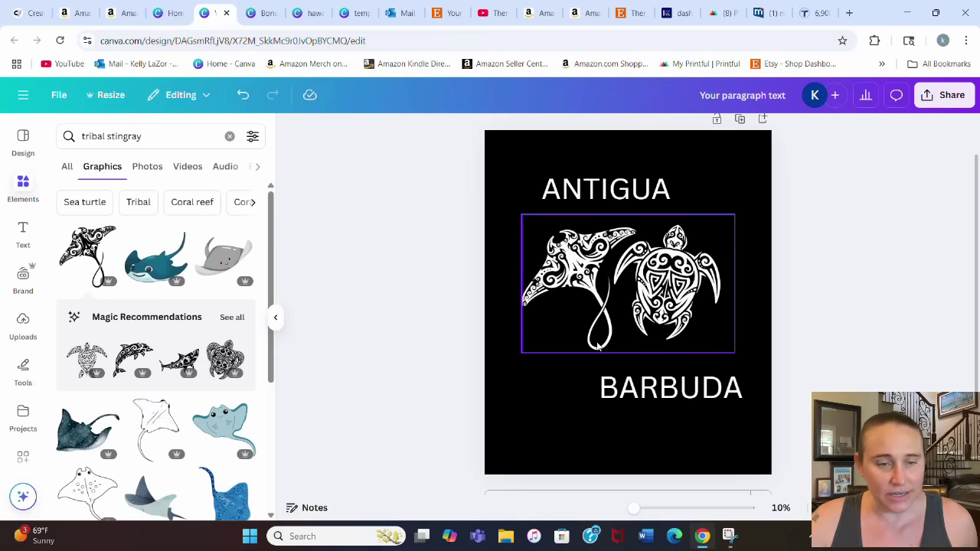
# Open the Tribal Case font product page from the Creative Fabrica tribal font results.
pyautogui.click(37, 12)
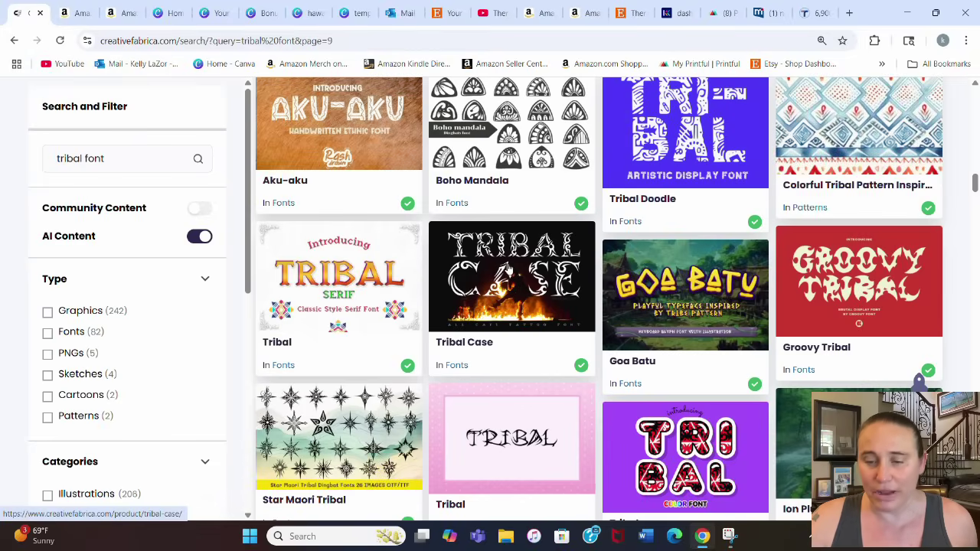
pyautogui.click(508, 270)
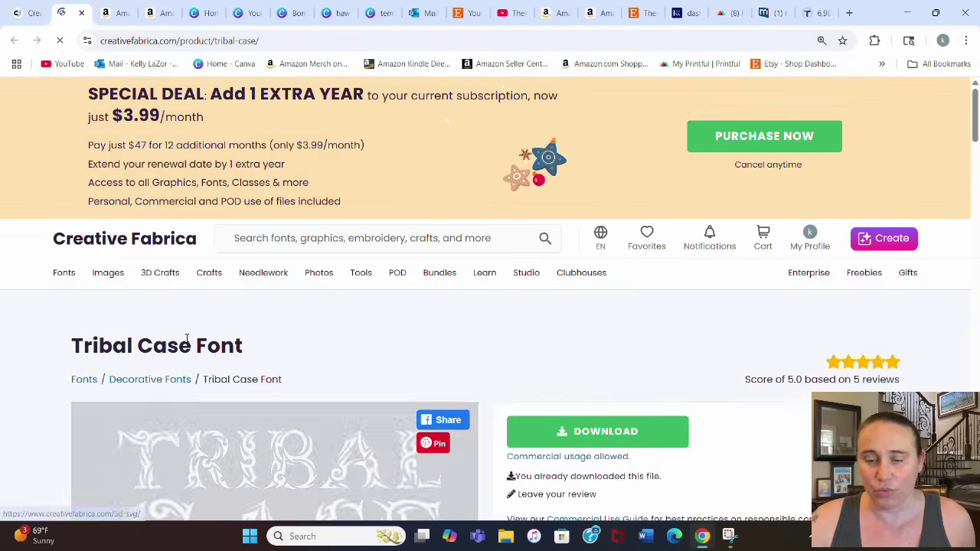
pyautogui.scroll(-3, 536, 215)
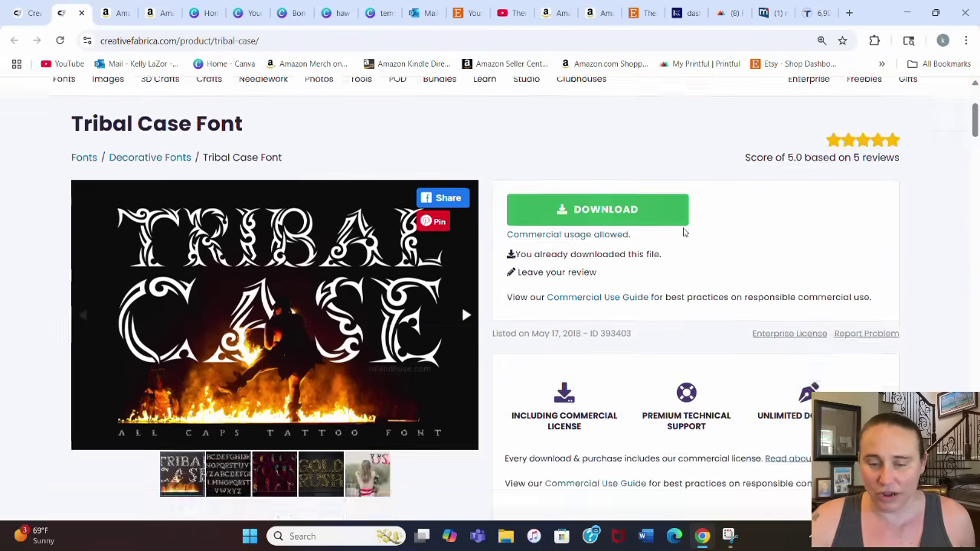
pyautogui.scroll(-1, 686, 232)
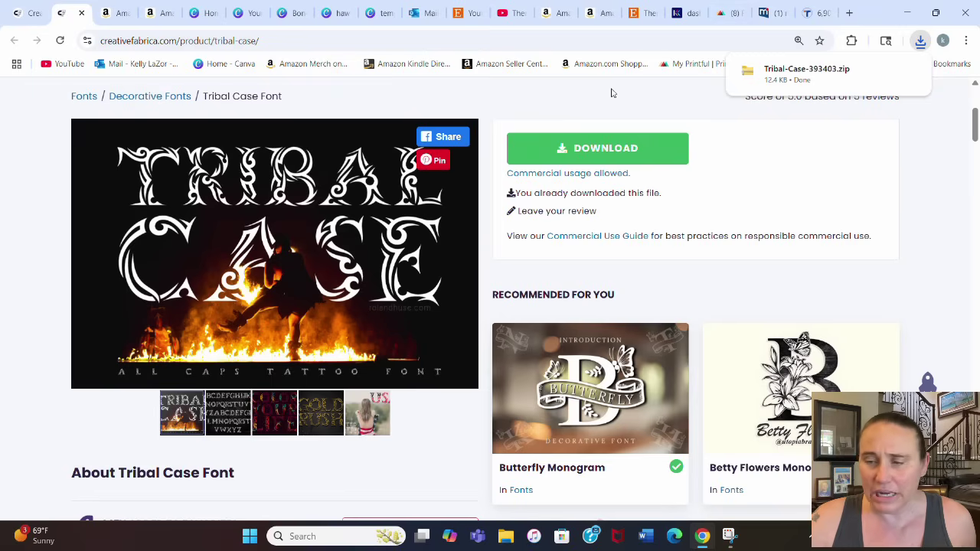
# Back in Canva, try uploading a custom font for ANTIGUA, cancel, and show recent downloads.
pyautogui.click(240, 15)
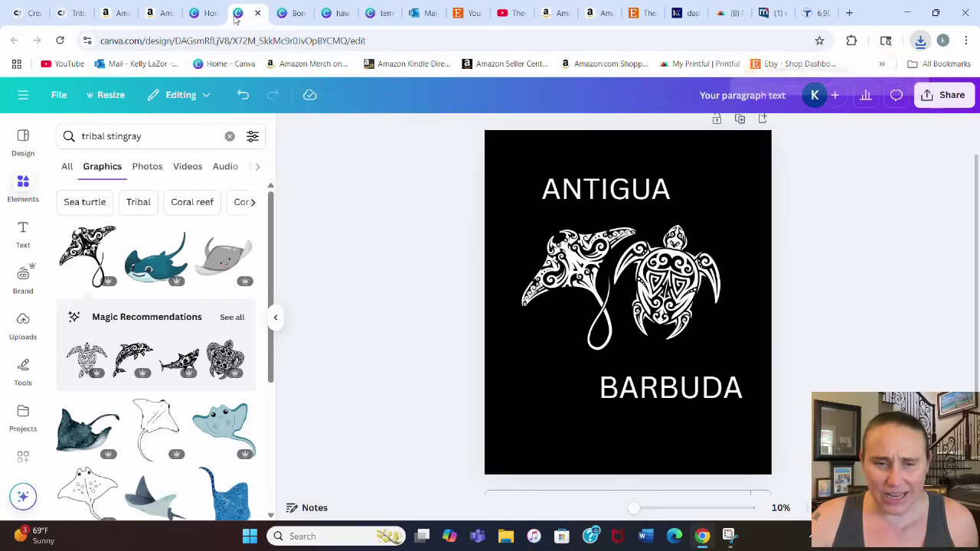
pyautogui.click(598, 192)
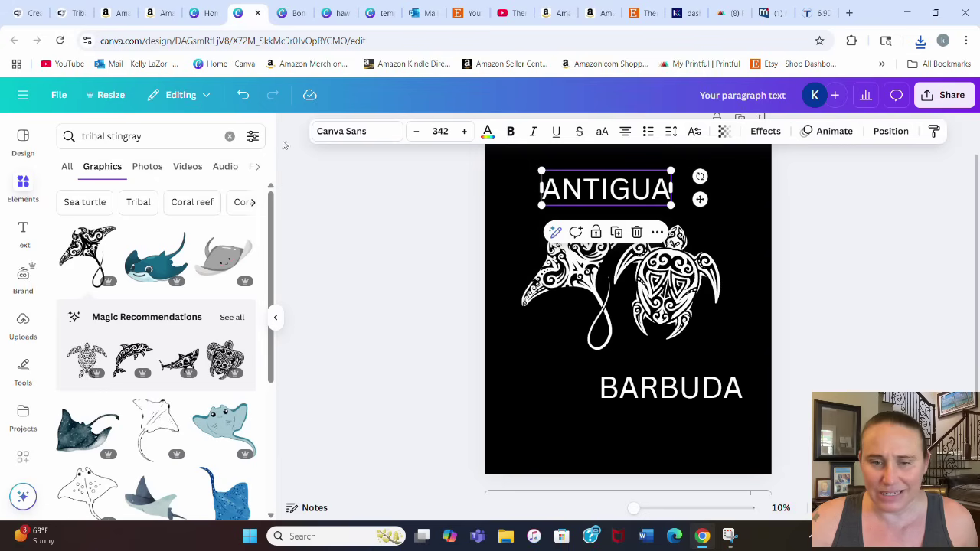
pyautogui.click(339, 132)
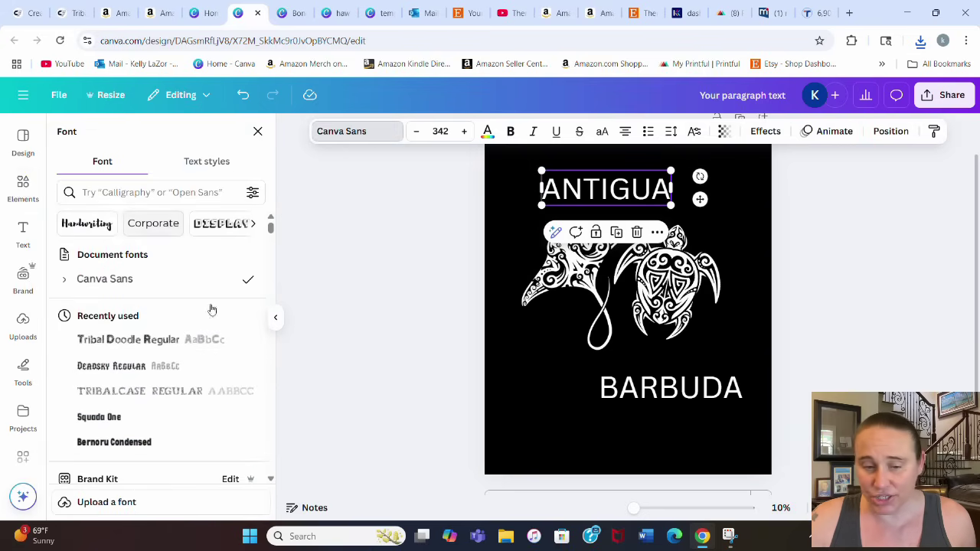
pyautogui.click(105, 509)
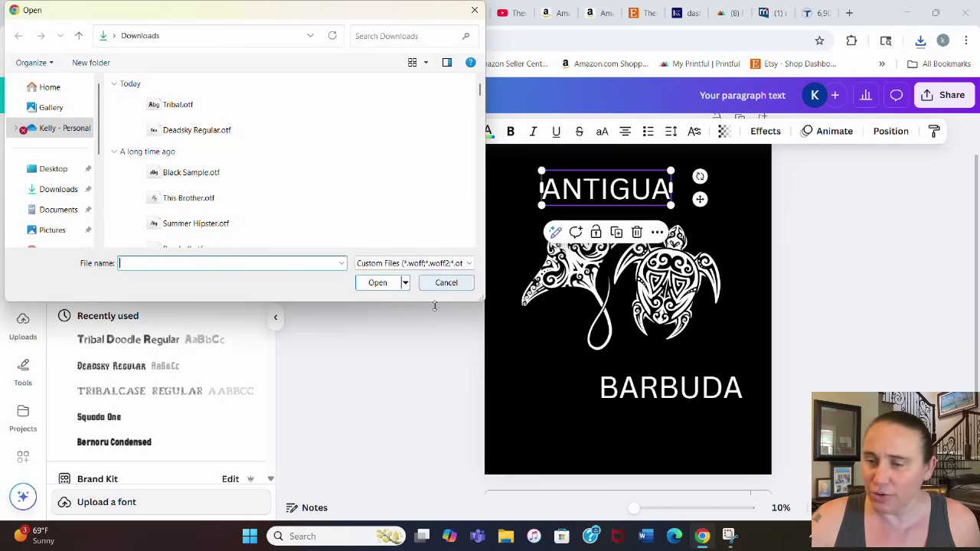
pyautogui.click(446, 283)
pyautogui.press('Escape')
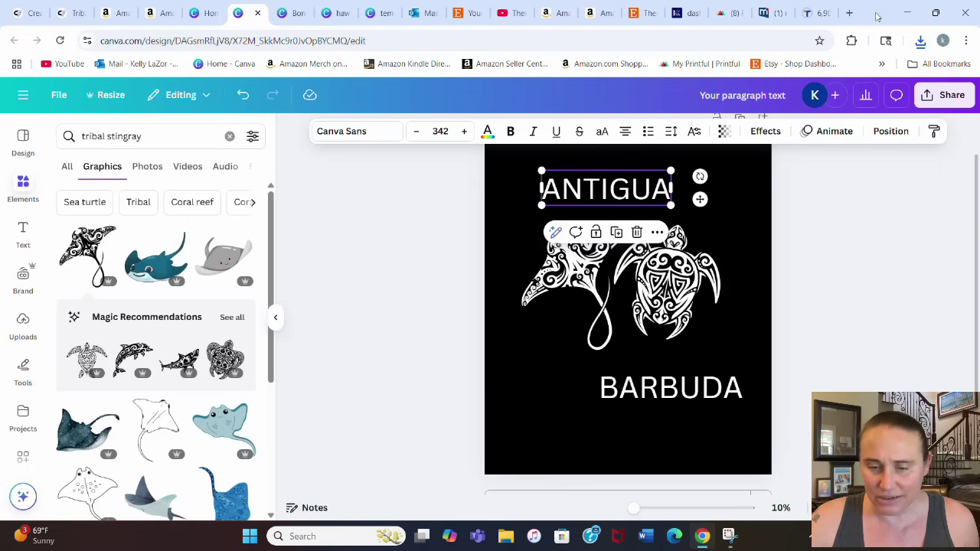
pyautogui.click(921, 41)
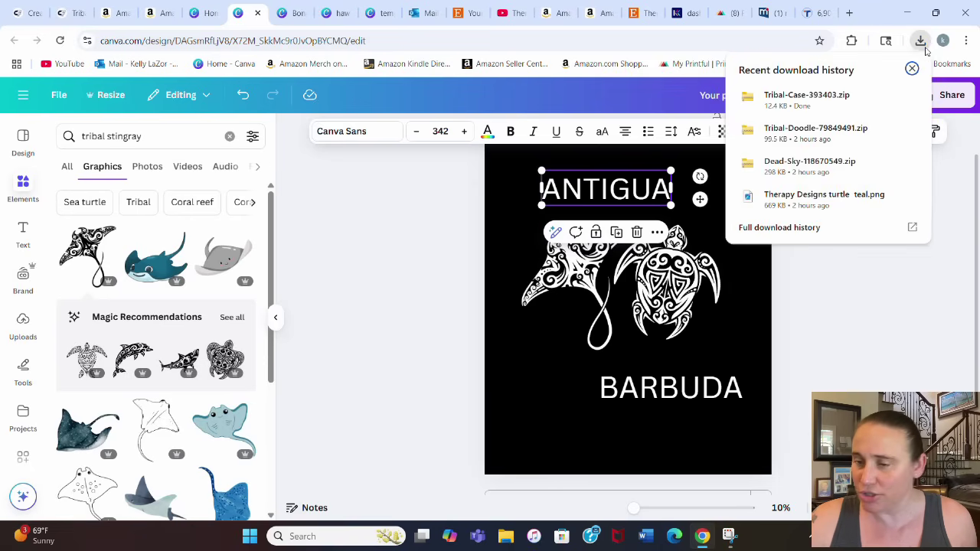
# Copy Tribal Case.otf from the Tribal-Case zip into Downloads, close File Explorer, and reselect ANTIGUA.
pyautogui.click(796, 111)
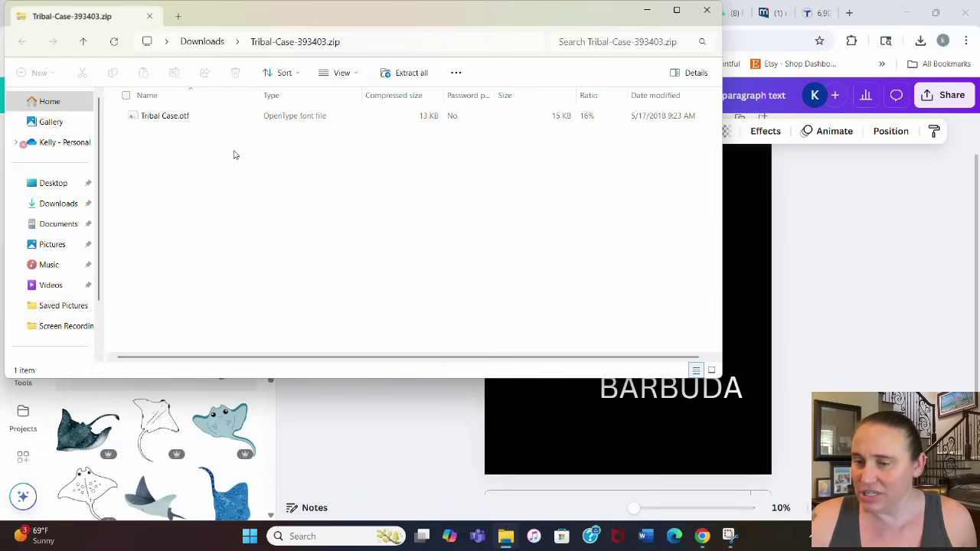
pyautogui.click(157, 117)
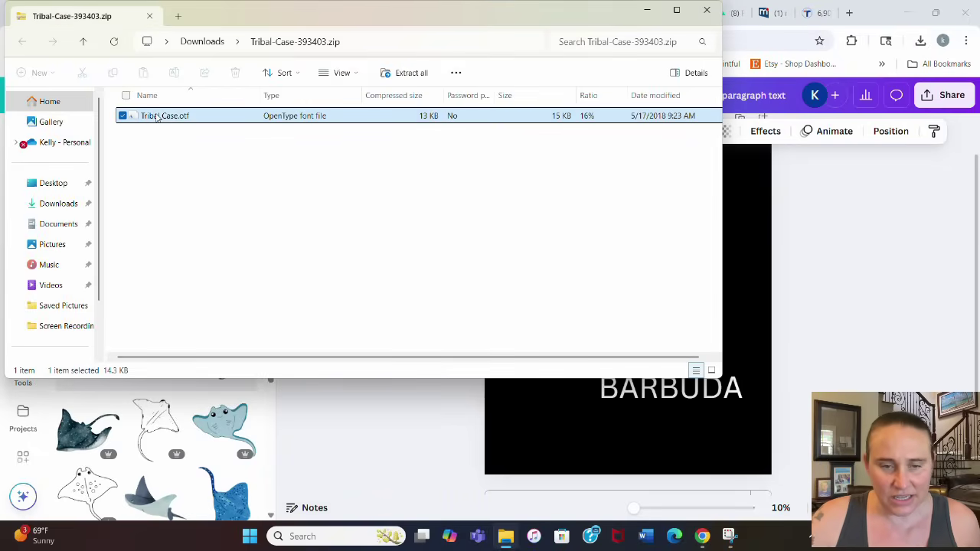
pyautogui.moveTo(157, 117); pyautogui.dragTo(46, 212)
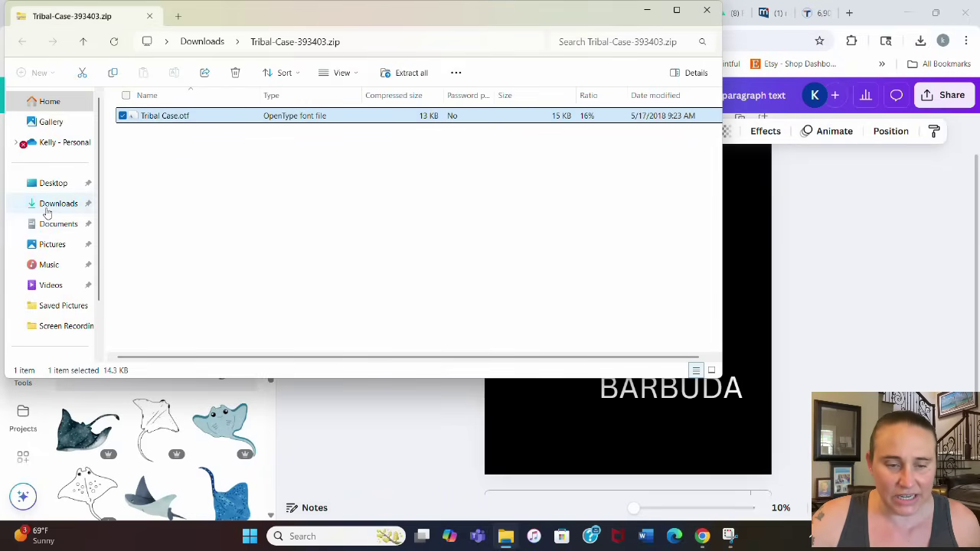
pyautogui.click(706, 10)
pyautogui.click(872, 347)
pyautogui.click(627, 185)
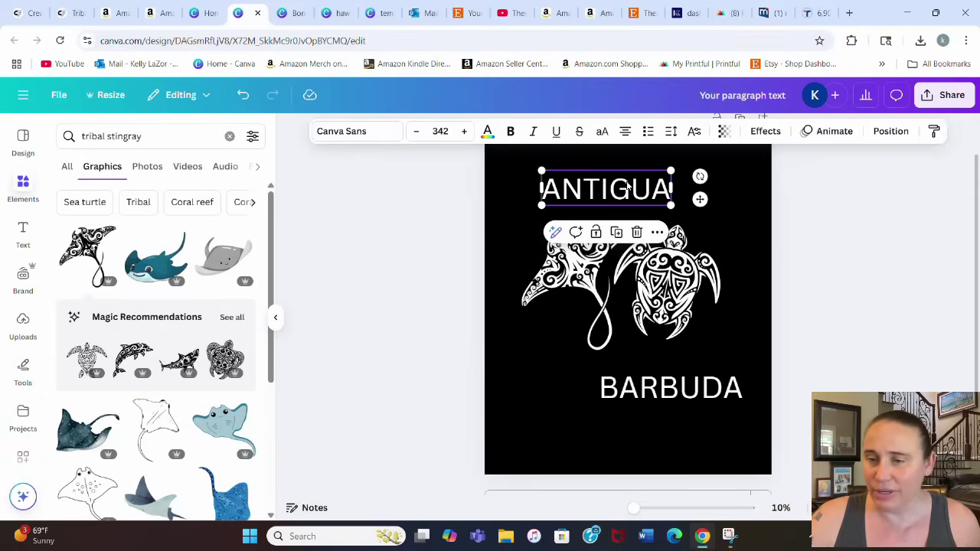
# Upload the Tribal Case.otf font, confirming font rights and the duplicate warning.
pyautogui.click(343, 132)
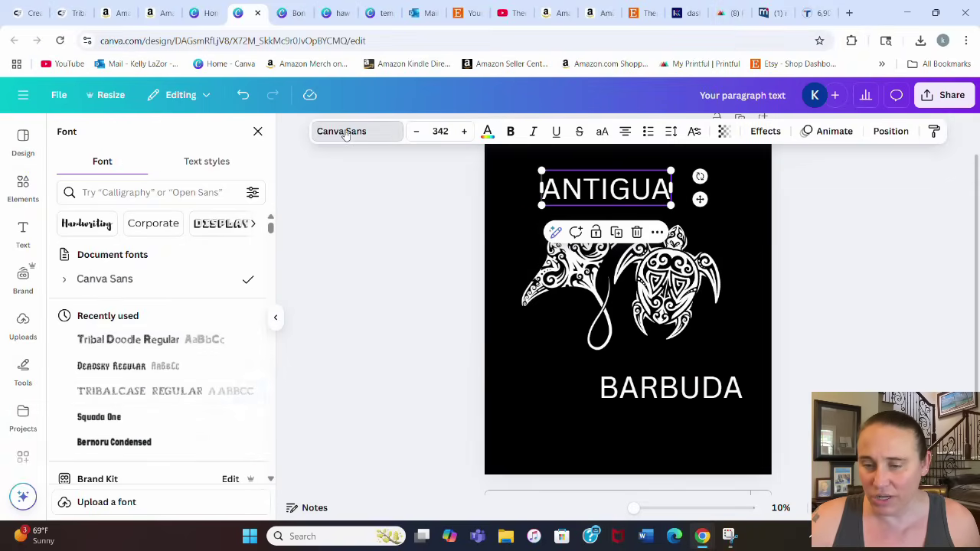
pyautogui.click(101, 505)
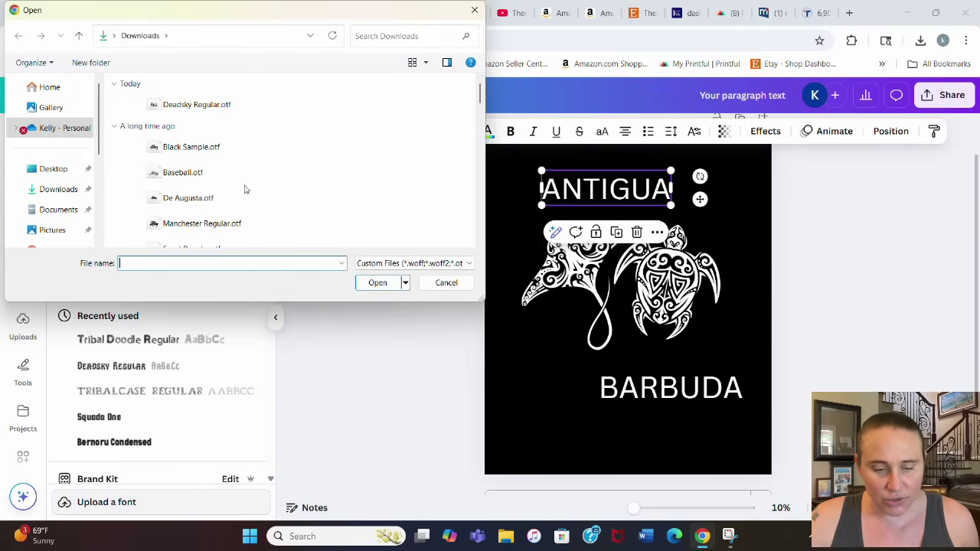
pyautogui.click(191, 110)
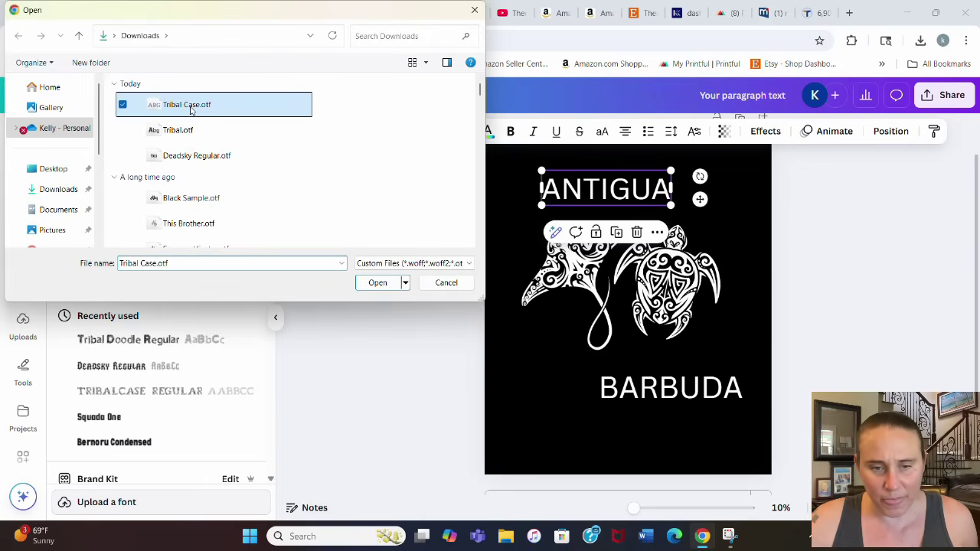
pyautogui.click(372, 283)
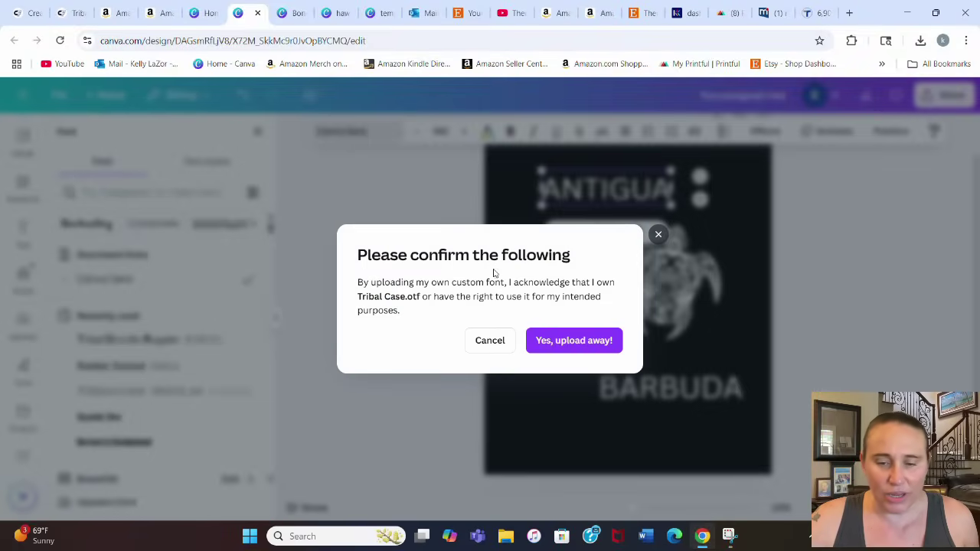
pyautogui.click(556, 346)
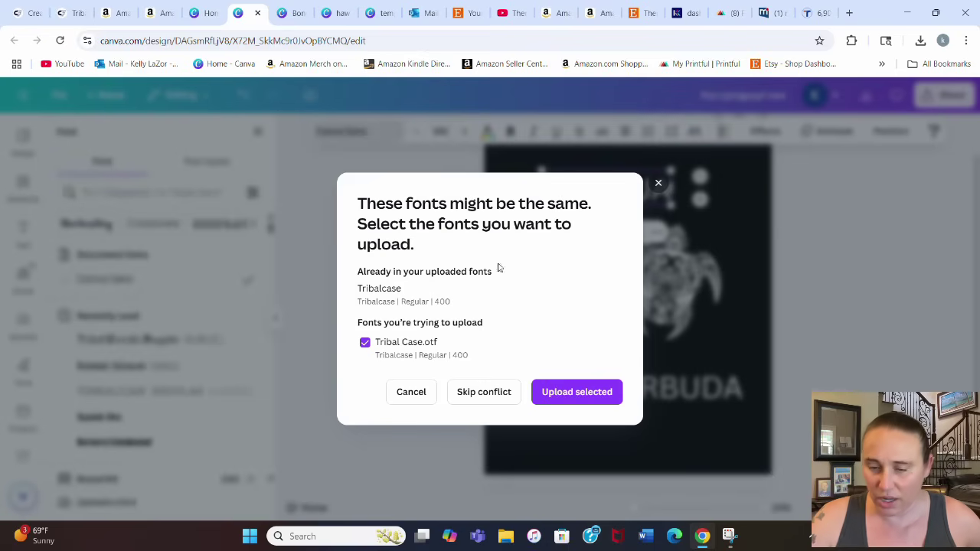
pyautogui.click(593, 406)
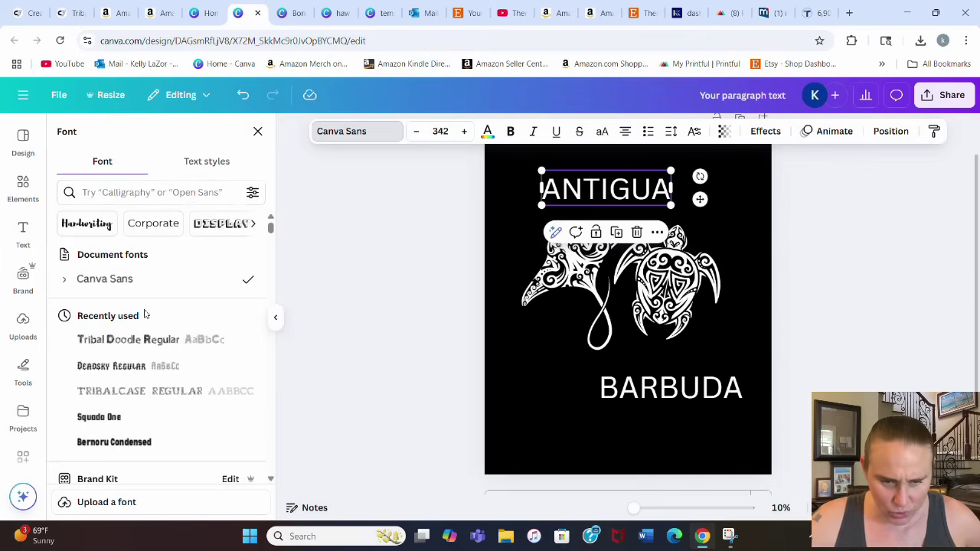
# Scroll the font list down through Uploaded fonts and back up to Recently used.
pyautogui.scroll(-2, 153, 342)
pyautogui.scroll(-1, 81, 343)
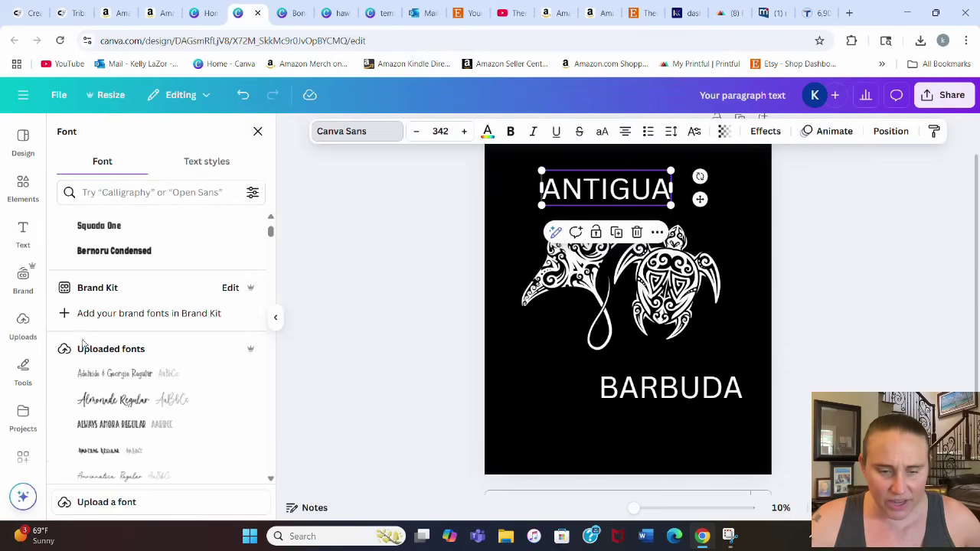
pyautogui.scroll(-3, 126, 356)
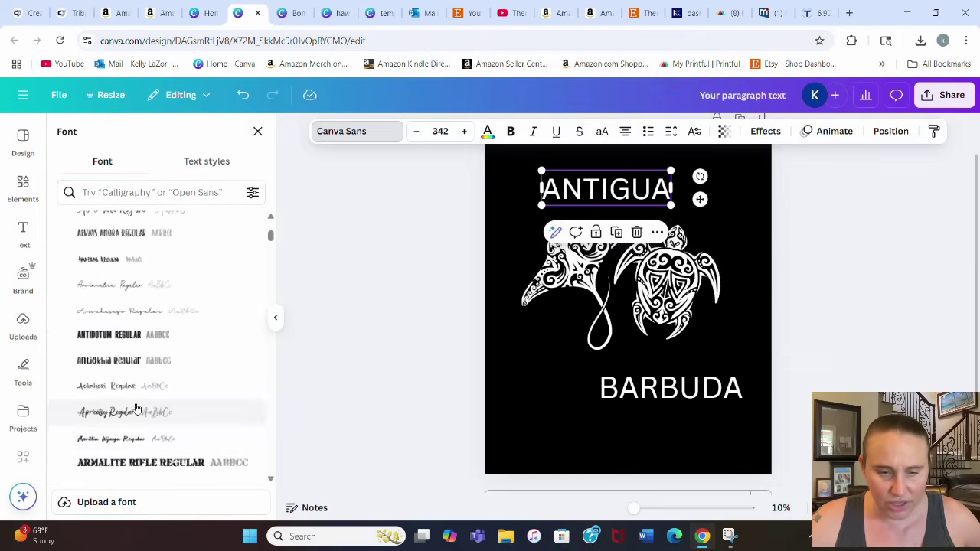
pyautogui.scroll(-10, 163, 285)
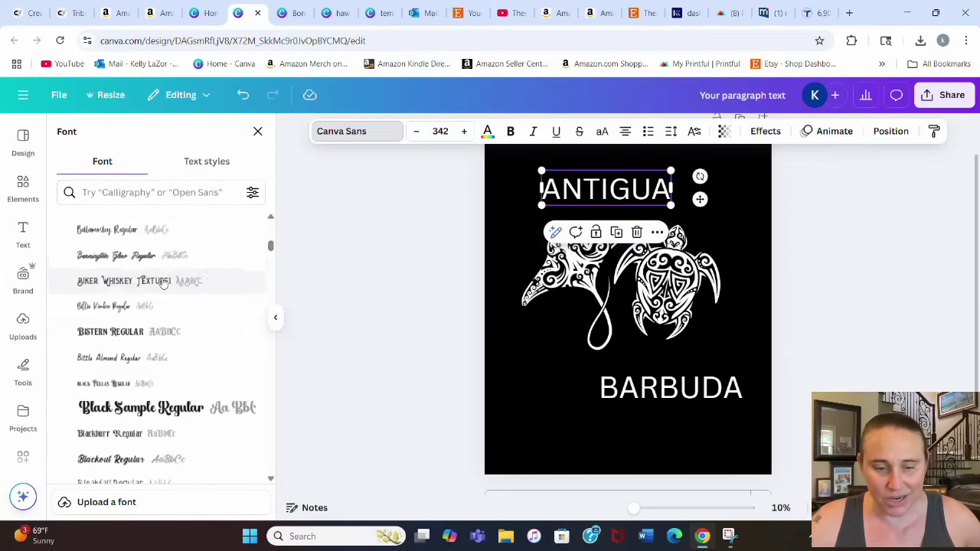
pyautogui.scroll(-10, 163, 285)
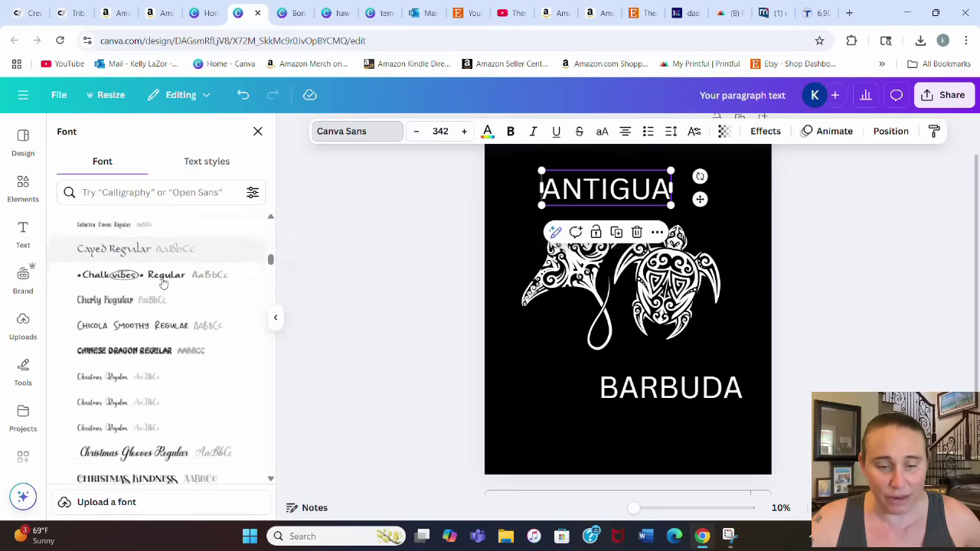
pyautogui.scroll(-8, 164, 283)
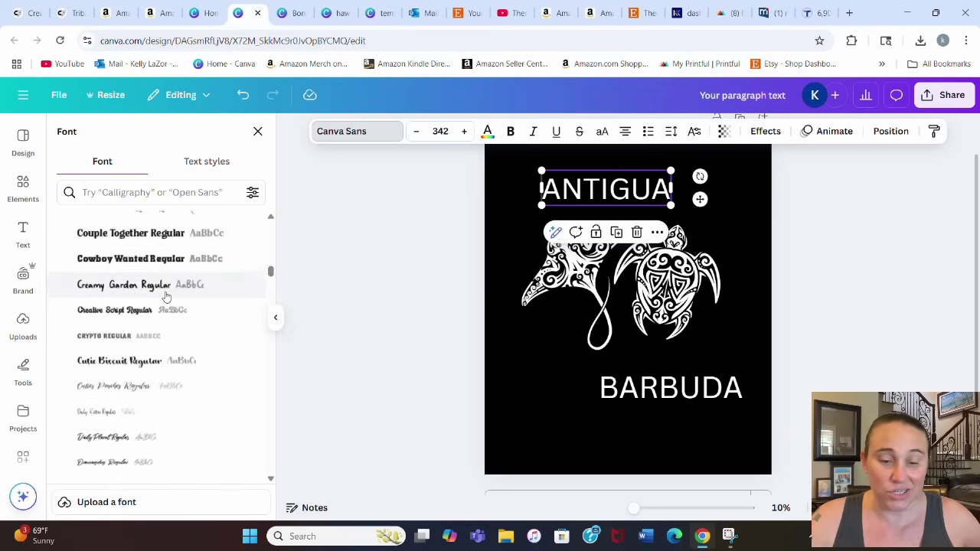
pyautogui.scroll(-10, 166, 295)
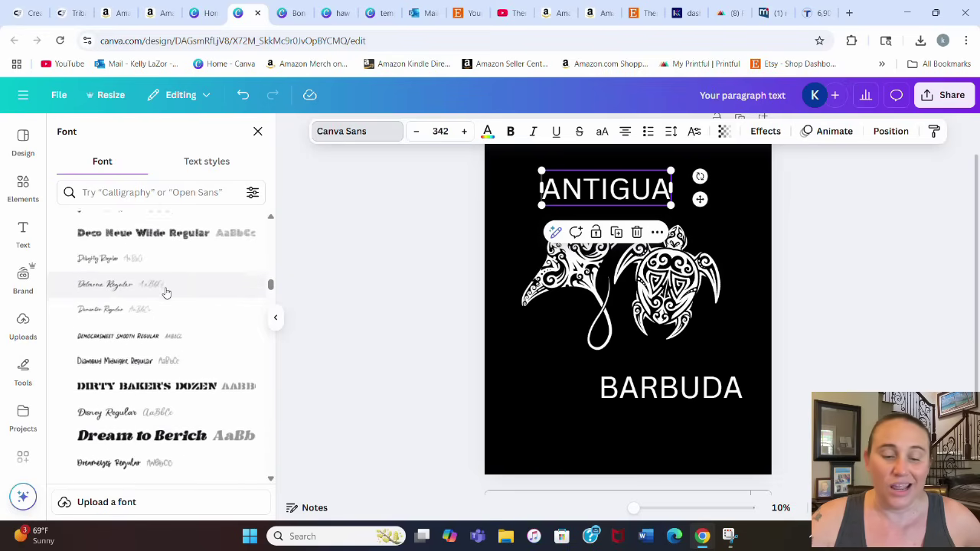
pyautogui.scroll(15, 166, 293)
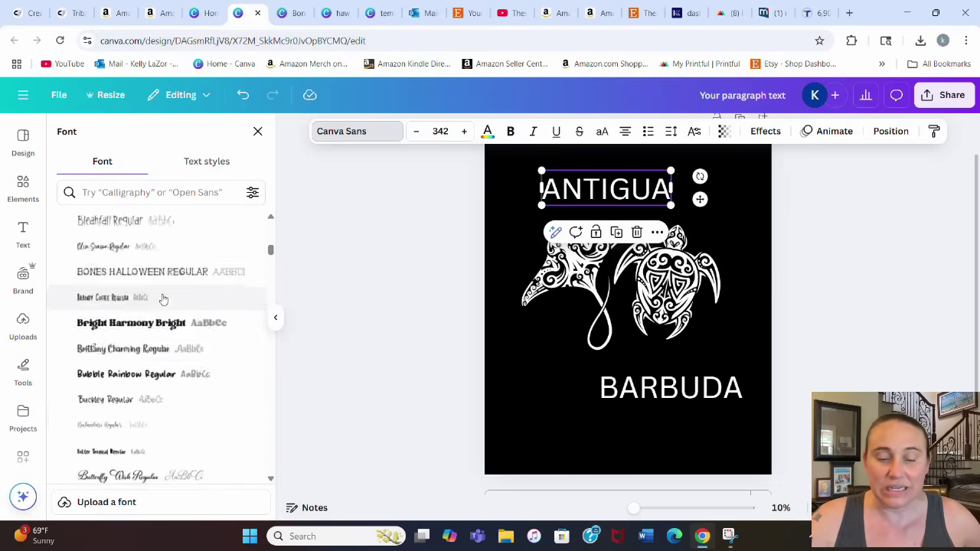
pyautogui.scroll(5, 174, 329)
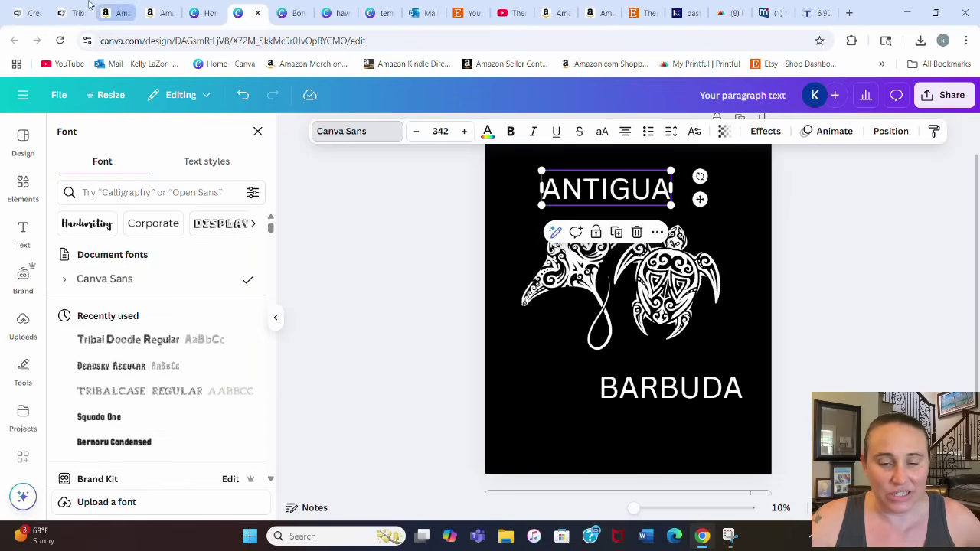
# On Creative Fabrica, go to Freebies > Free Fonts.
pyautogui.click(15, 7)
pyautogui.scroll(20, 785, 314)
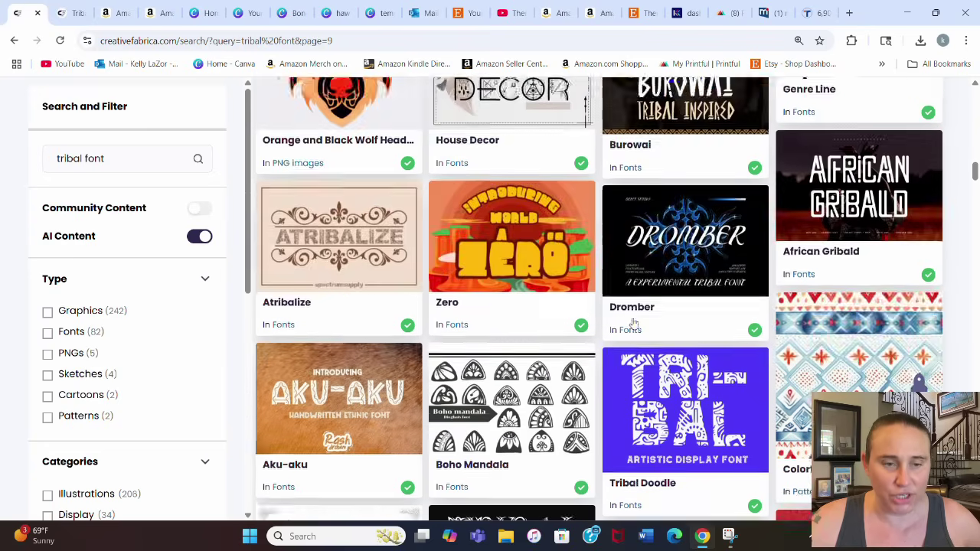
pyautogui.scroll(1, 785, 314)
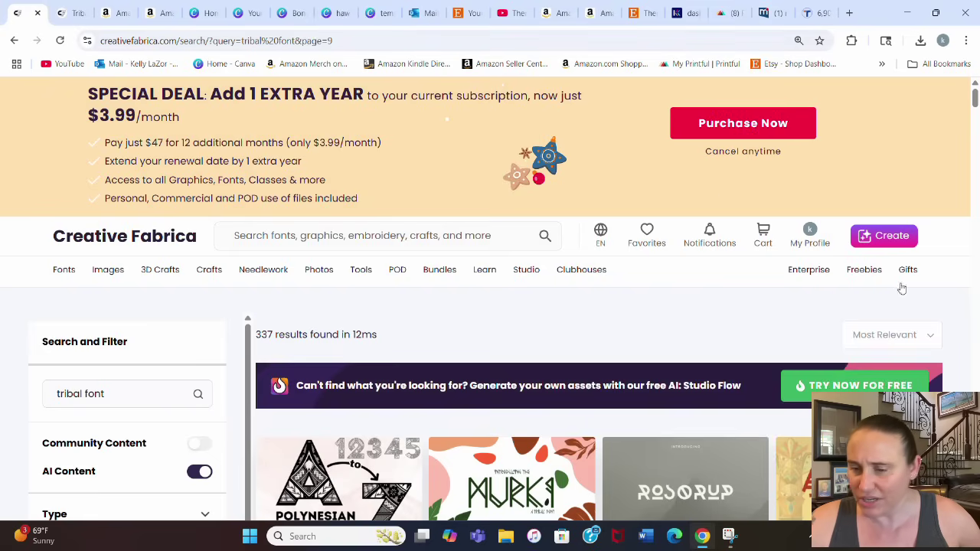
pyautogui.moveTo(862, 278)
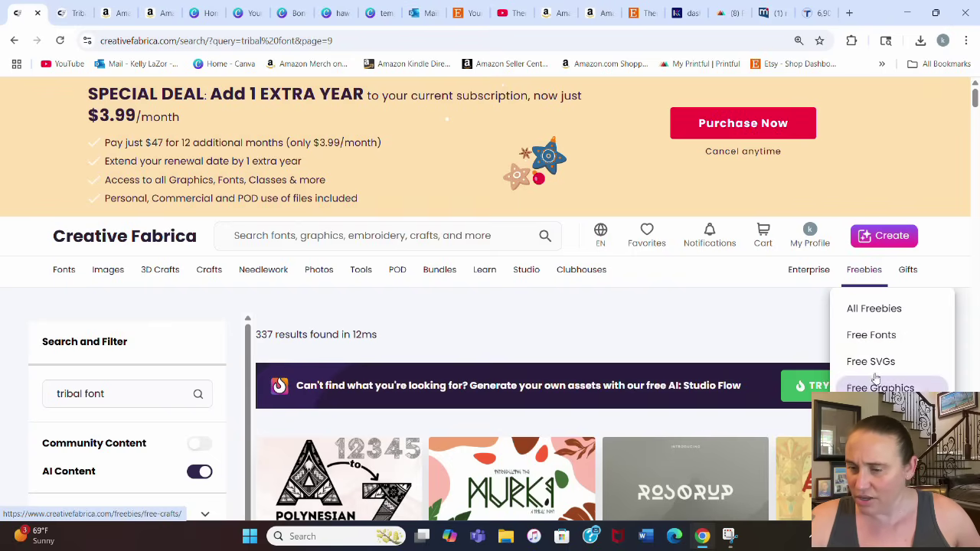
pyautogui.click(882, 336)
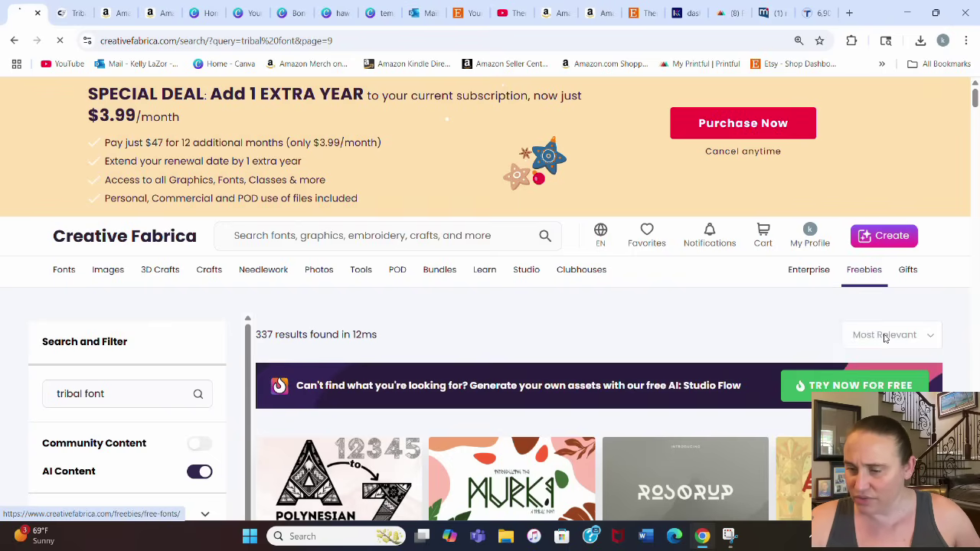
# Browse the 5491 free commercial-use fonts, then return to the Canva design.
pyautogui.scroll(-3, 569, 350)
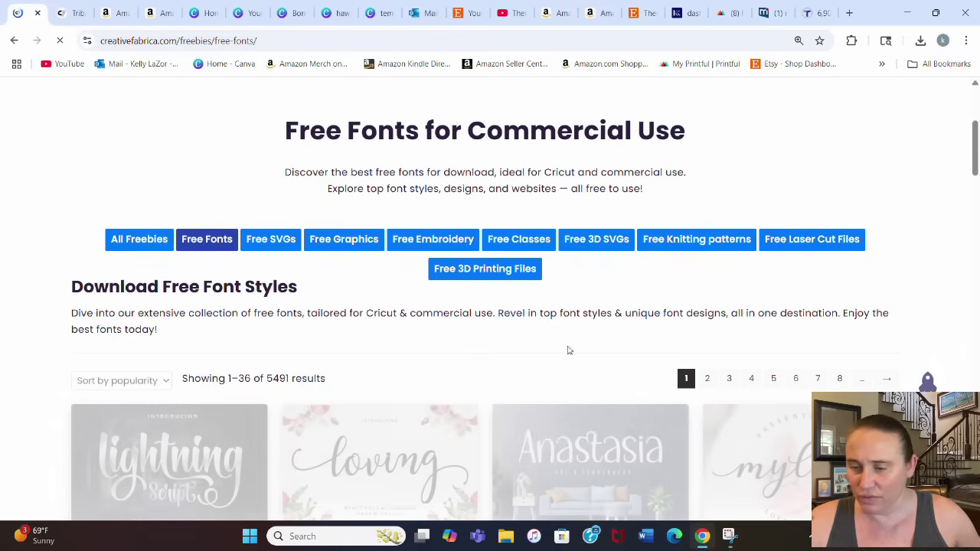
pyautogui.scroll(-3, 568, 350)
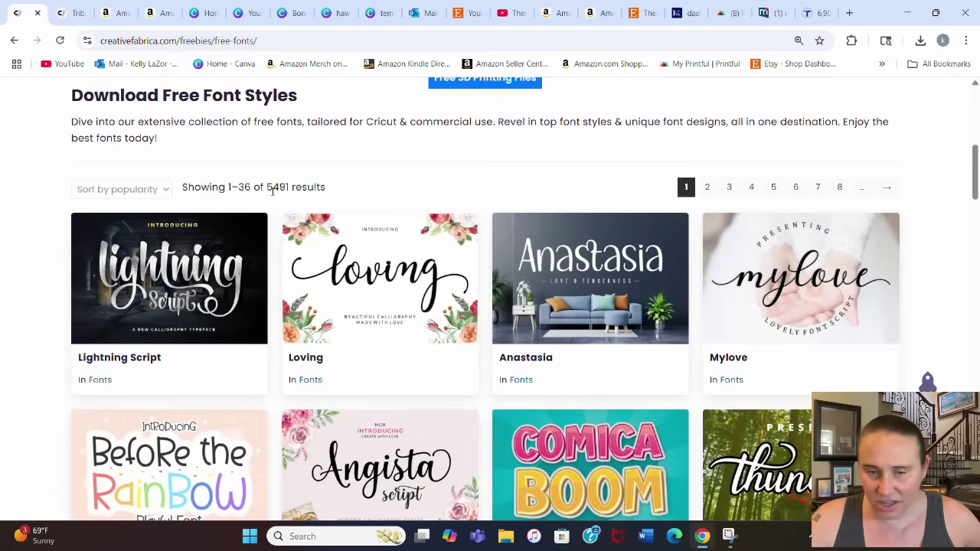
pyautogui.scroll(-10, 610, 298)
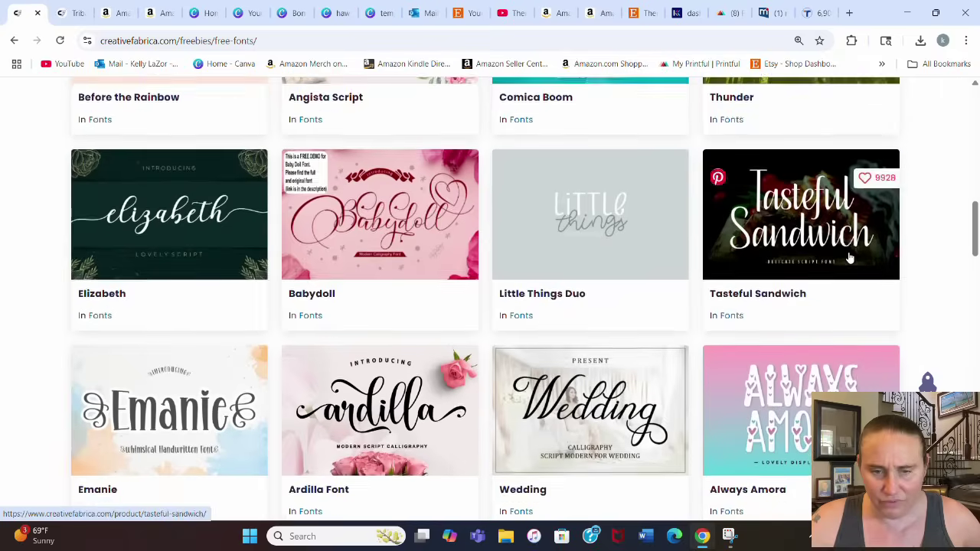
pyautogui.scroll(-7, 766, 253)
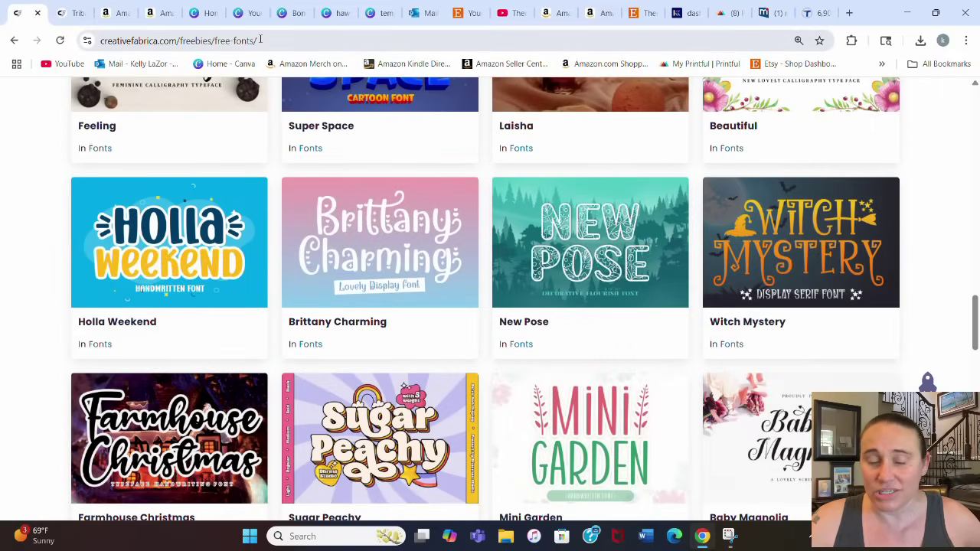
pyautogui.click(245, 13)
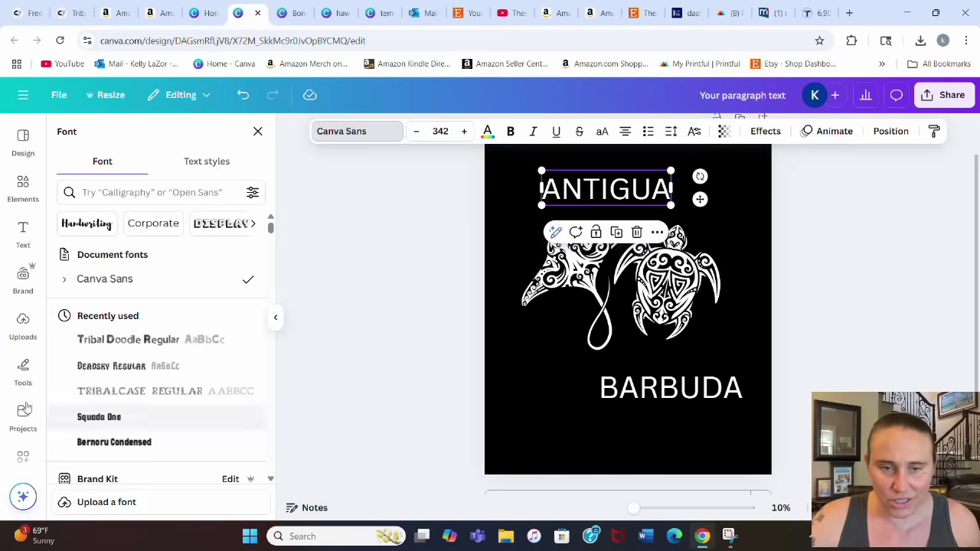
# Set both ANTIGUA and BARBUDA in the TRIBALCASE REGULAR font.
pyautogui.click(158, 394)
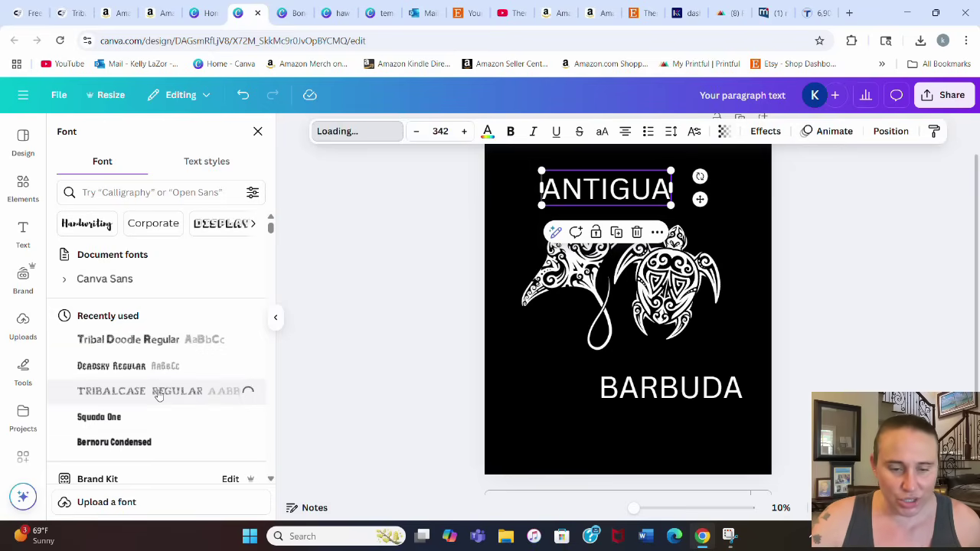
pyautogui.press('Tab')
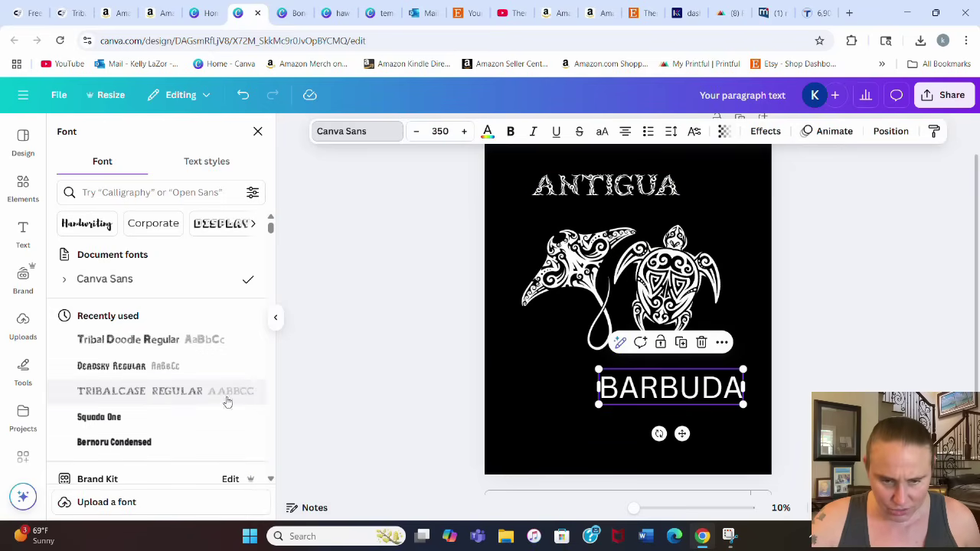
pyautogui.click(163, 388)
pyautogui.click(846, 280)
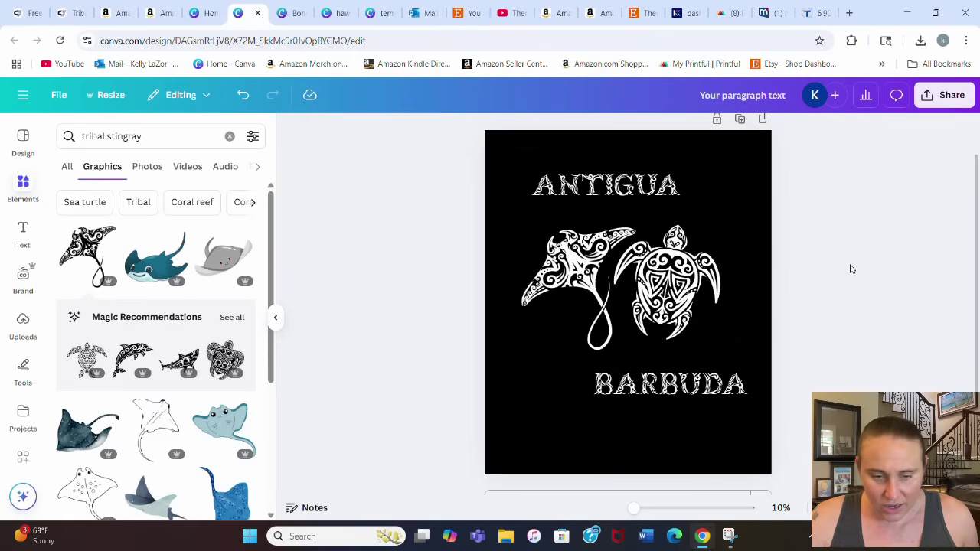
# Enlarge ANTIGUA to span the top of the artwork.
pyautogui.click(605, 185)
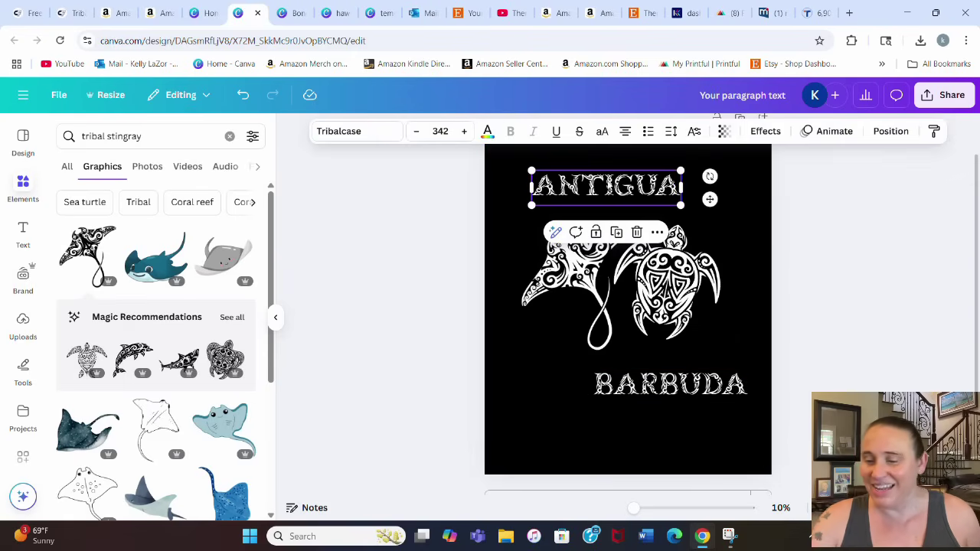
pyautogui.moveTo(681, 204); pyautogui.dragTo(739, 257)
pyautogui.click(662, 422)
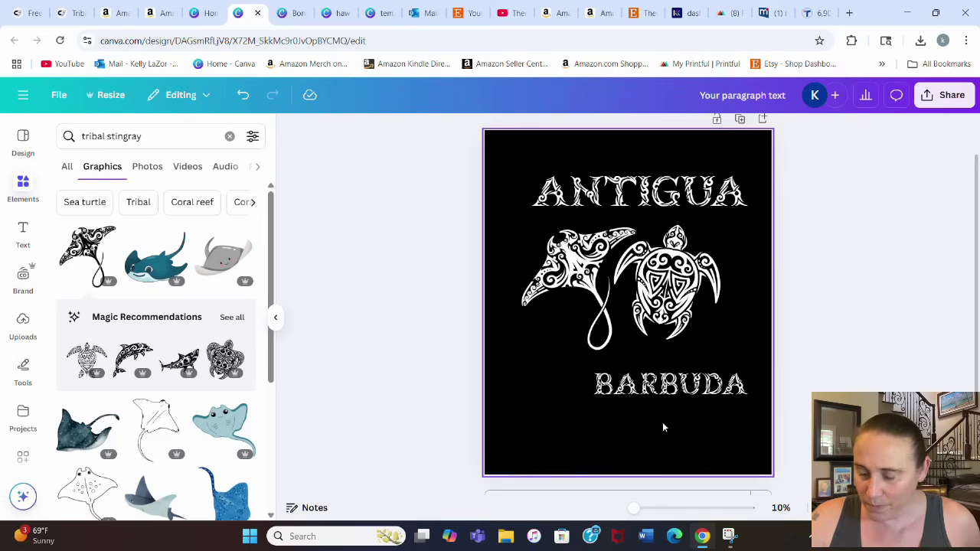
pyautogui.click(660, 203)
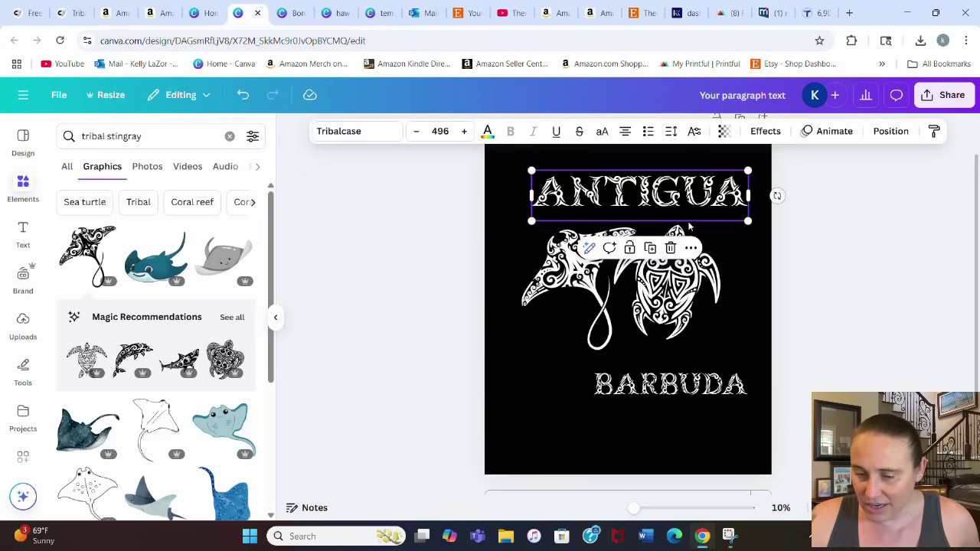
pyautogui.moveTo(748, 221); pyautogui.dragTo(720, 208)
# Resize BARBUDA below the animals to match ANTIGUA's width.
pyautogui.click(672, 392)
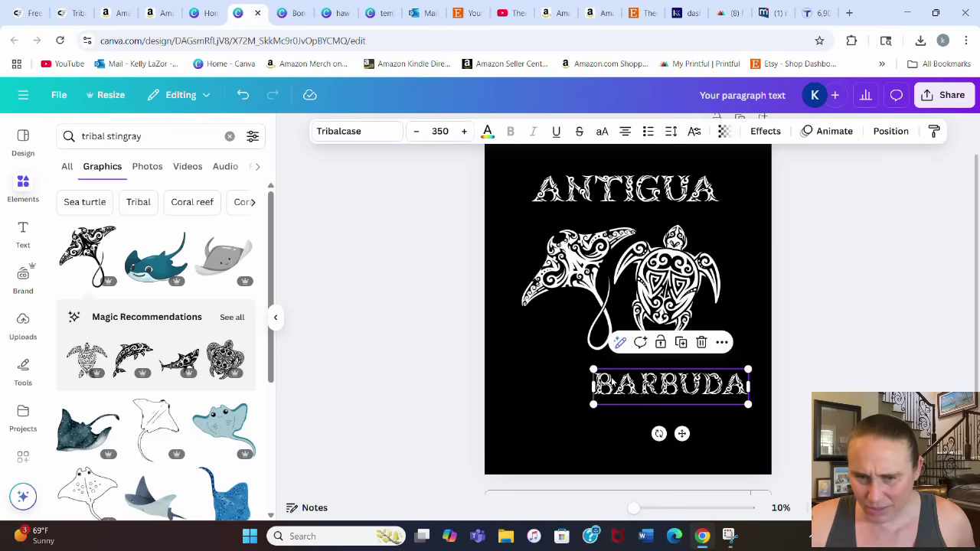
pyautogui.moveTo(593, 369); pyautogui.dragTo(525, 343)
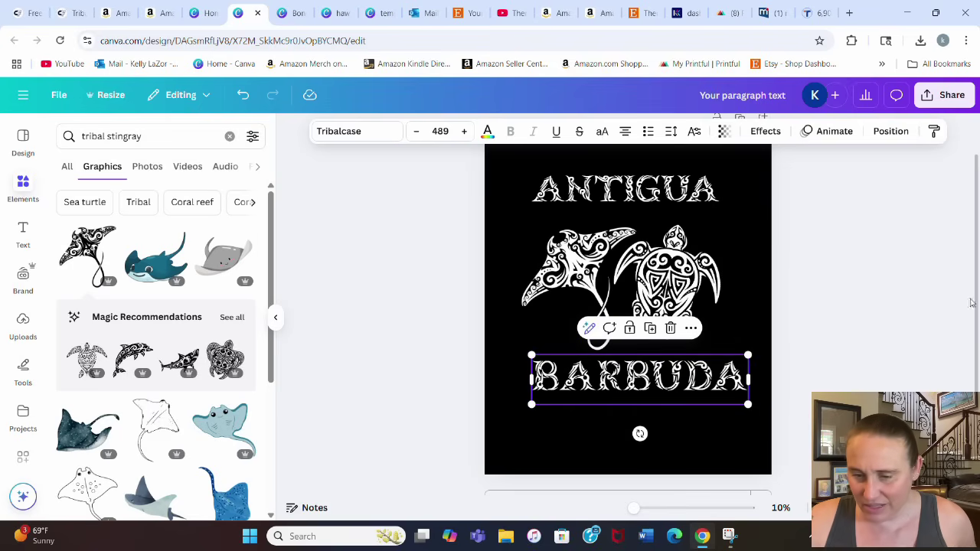
pyautogui.moveTo(751, 406); pyautogui.dragTo(718, 403)
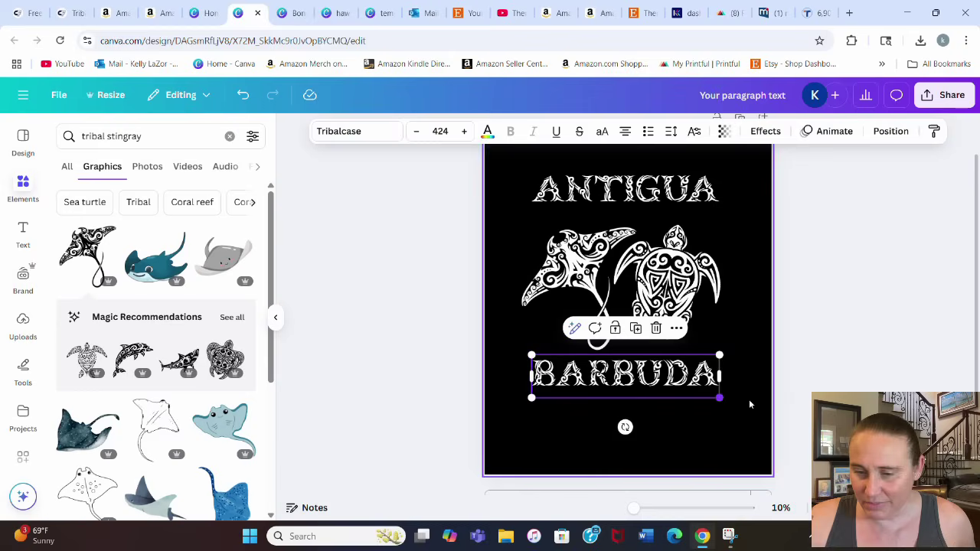
pyautogui.click(732, 245)
pyautogui.click(666, 197)
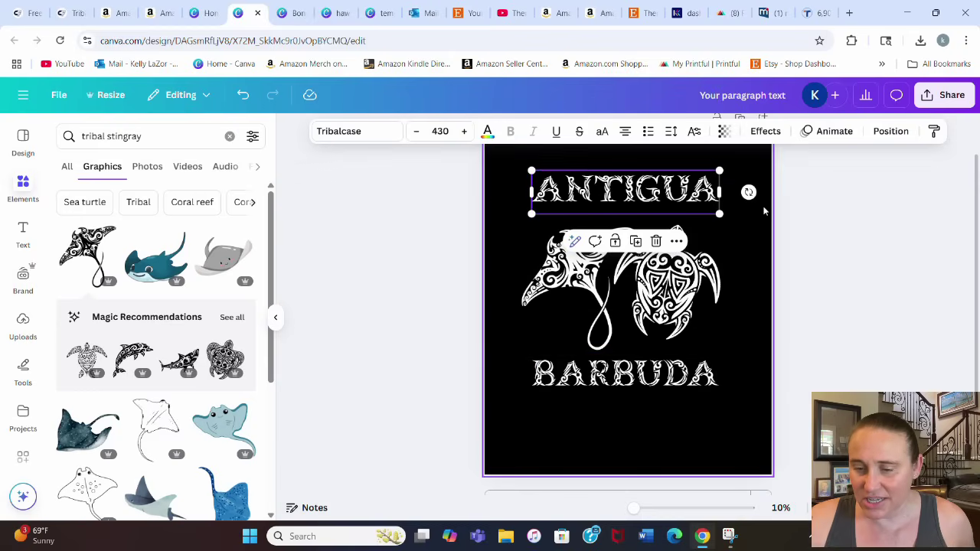
pyautogui.click(859, 265)
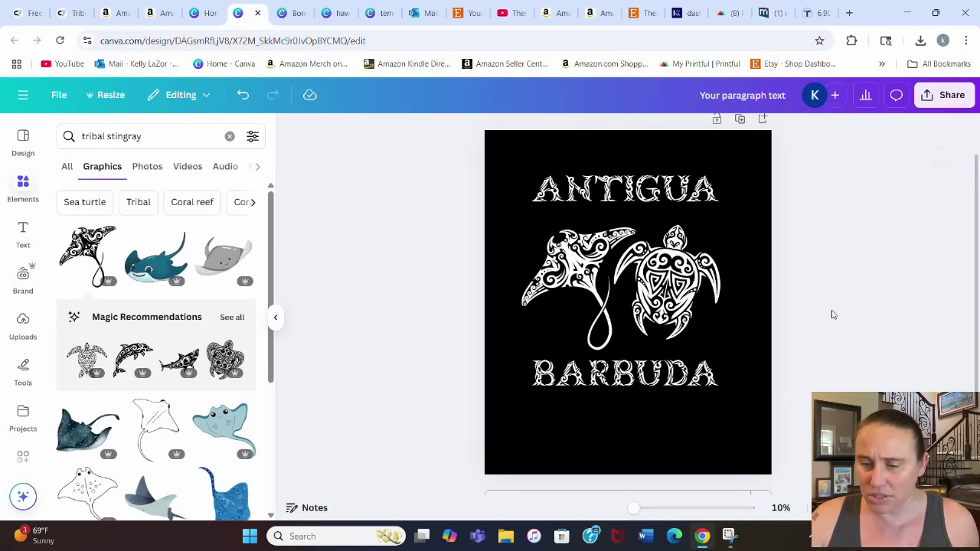
# Lower the grey circle's transparency so it becomes semi-transparent.
pyautogui.press('t')
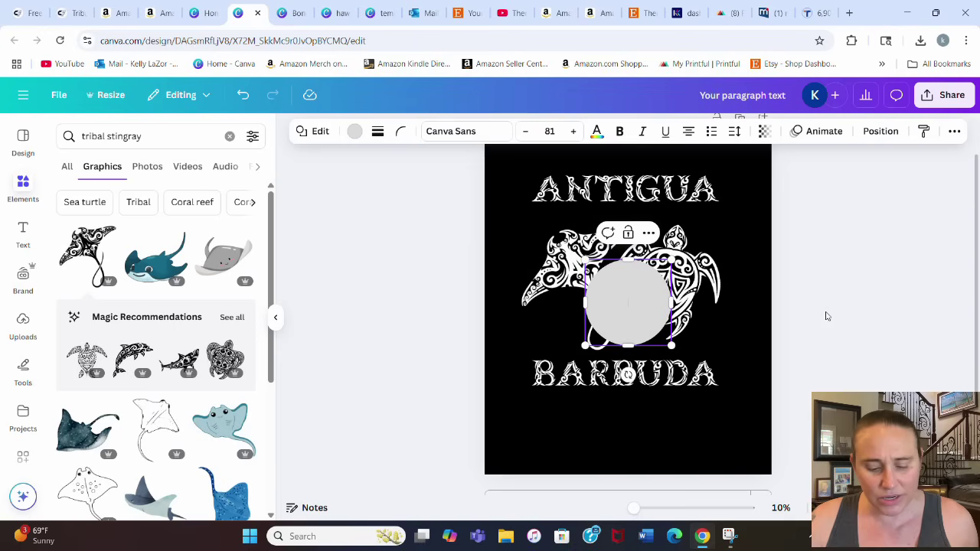
pyautogui.click(765, 131)
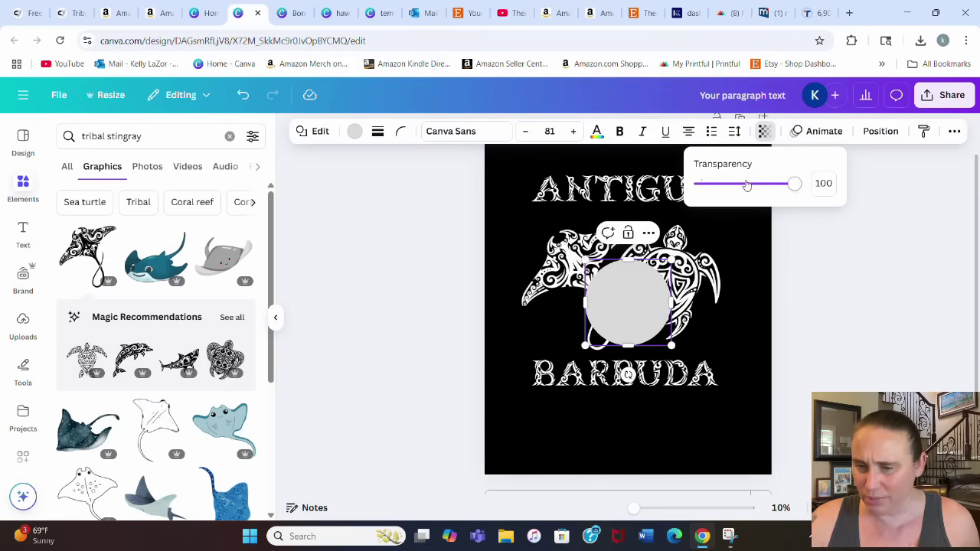
pyautogui.click(746, 184)
pyautogui.click(765, 183)
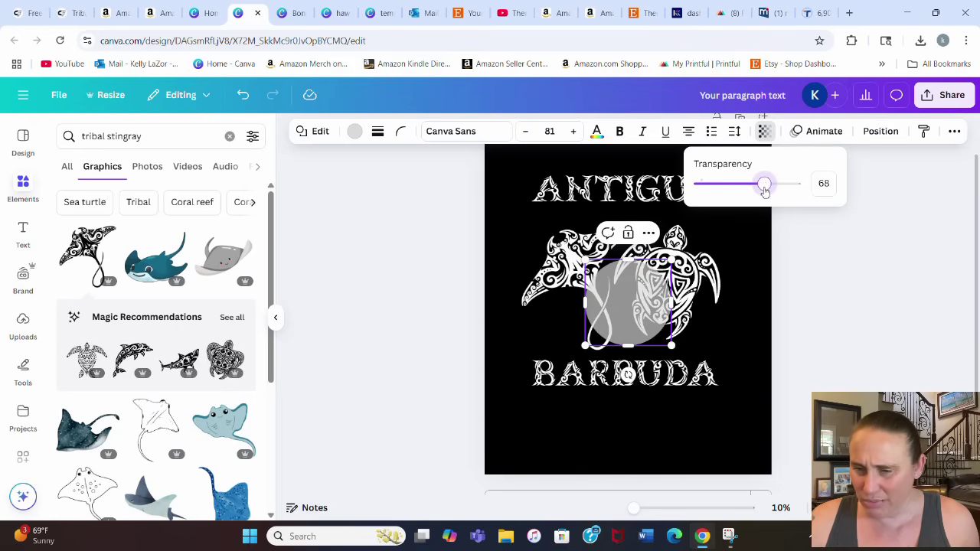
pyautogui.press('Escape')
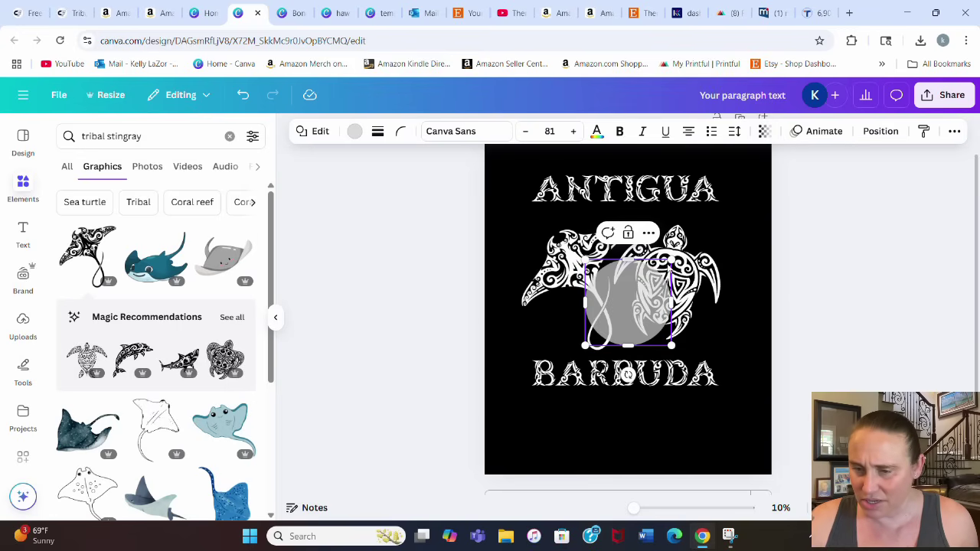
# Enlarge the grey circle and centre it behind the animals and both words.
pyautogui.moveTo(697, 244); pyautogui.dragTo(775, 146)
pyautogui.moveTo(752, 253); pyautogui.dragTo(647, 297)
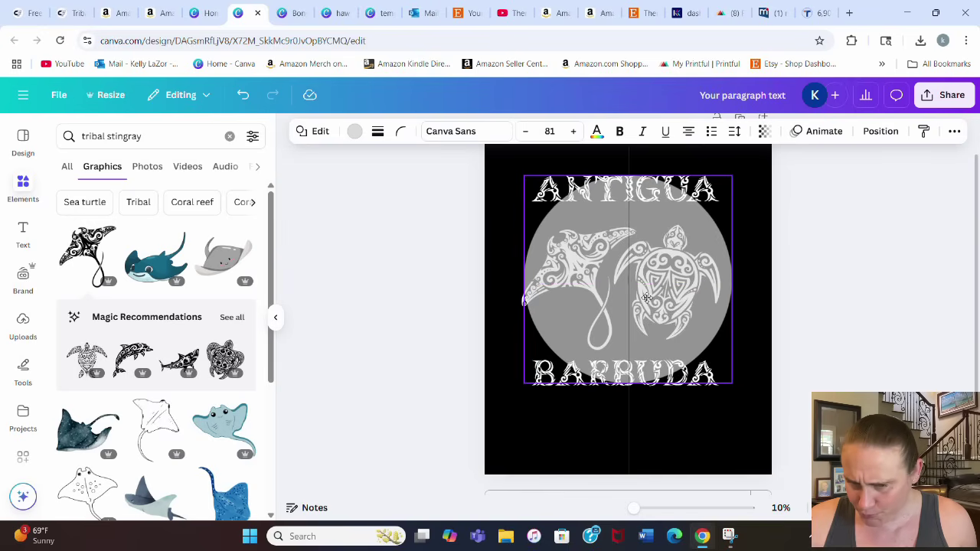
pyautogui.moveTo(647, 298); pyautogui.dragTo(647, 306)
pyautogui.click(850, 293)
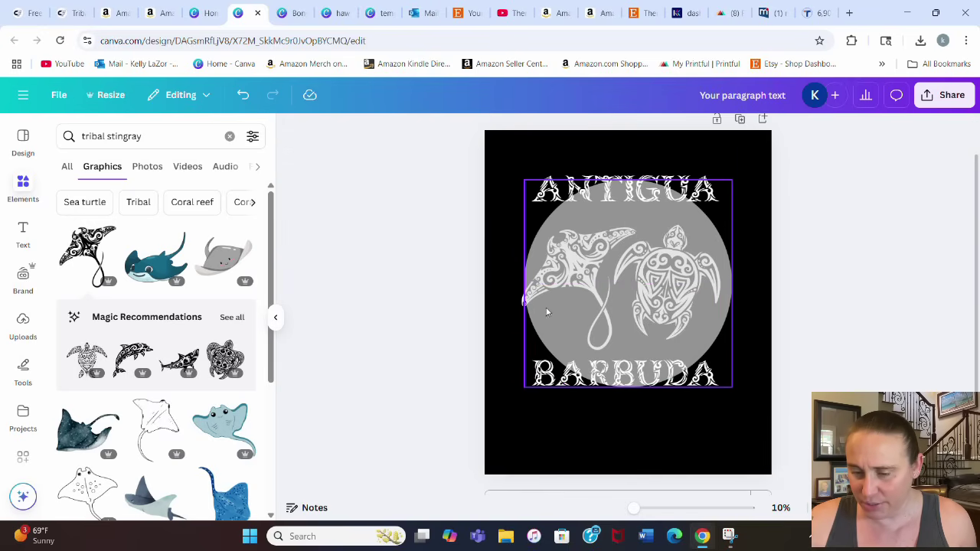
# Shift BARBUDA slightly right and down.
pyautogui.click(522, 305)
pyautogui.moveTo(613, 364)
pyautogui.mouseDown()
pyautogui.moveTo(625, 375)
pyautogui.moveTo(614, 376)
pyautogui.mouseUp()
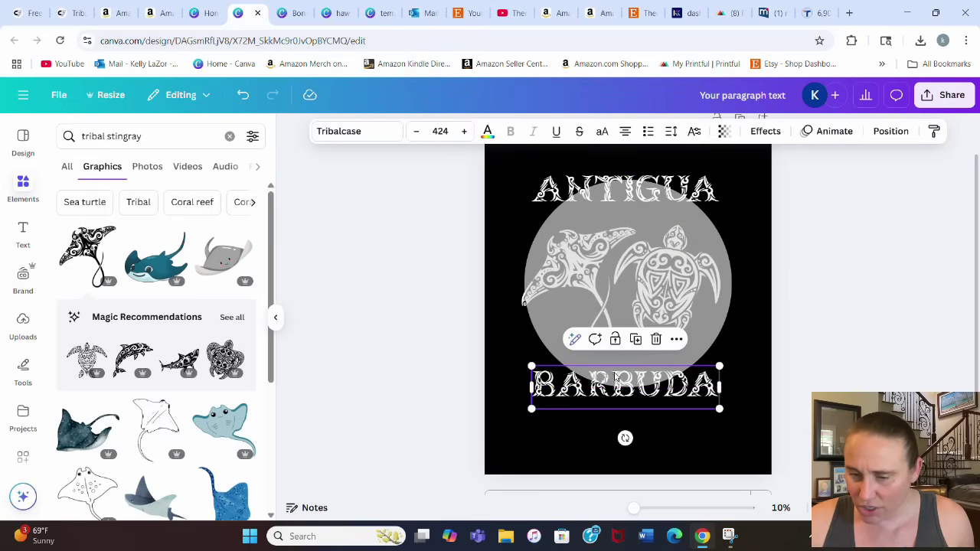
pyautogui.click(635, 191)
# Apply the Curve text effect to ANTIGUA and move it up over the circle.
pyautogui.click(766, 131)
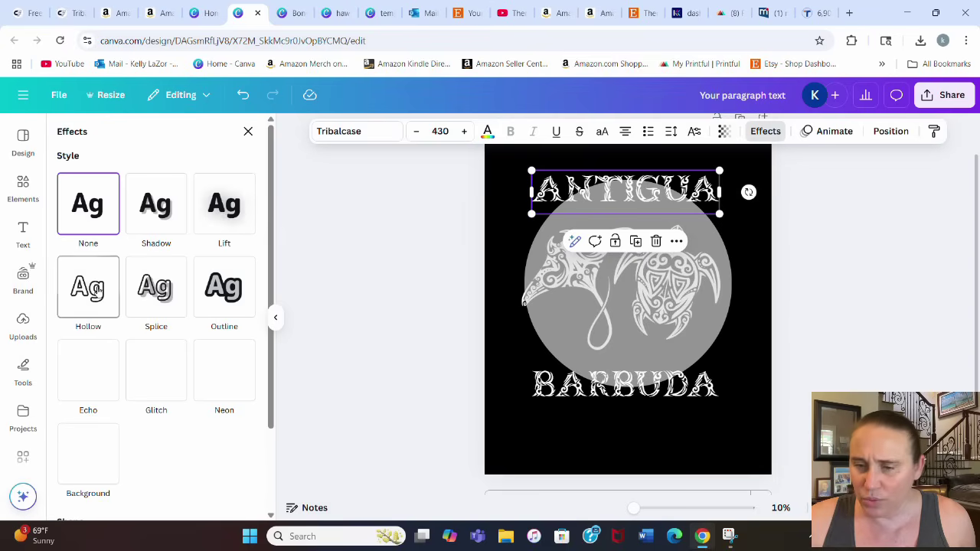
pyautogui.scroll(-3, 98, 289)
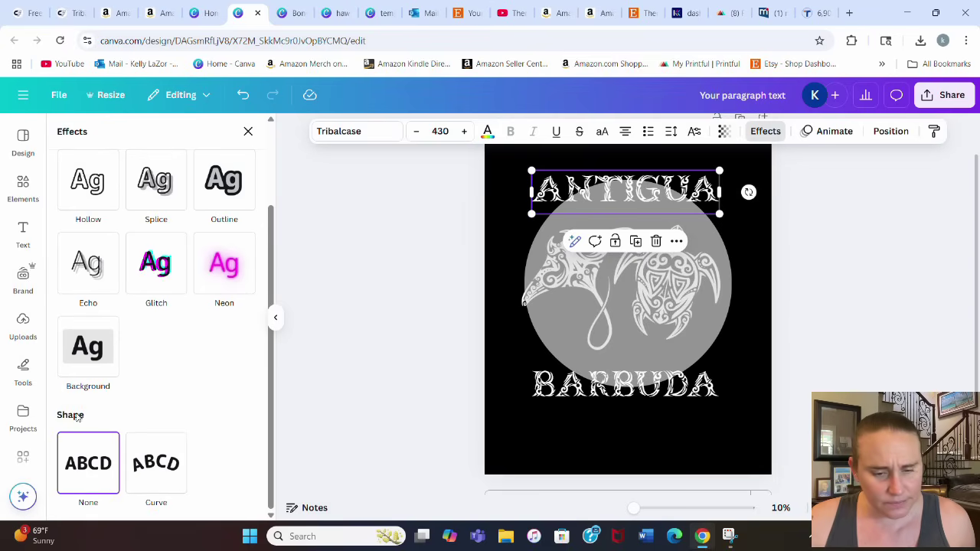
pyautogui.click(155, 475)
pyautogui.scroll(-1, 224, 314)
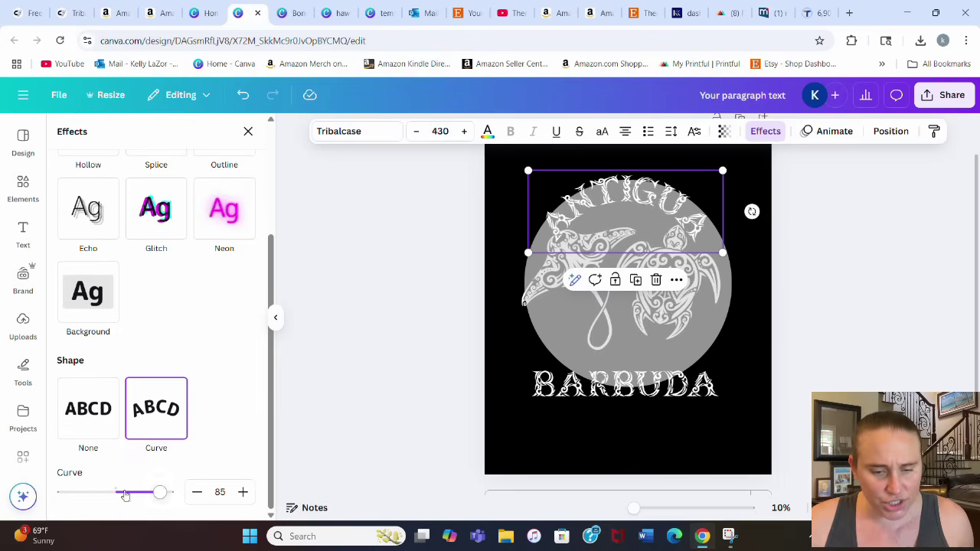
pyautogui.click(158, 494)
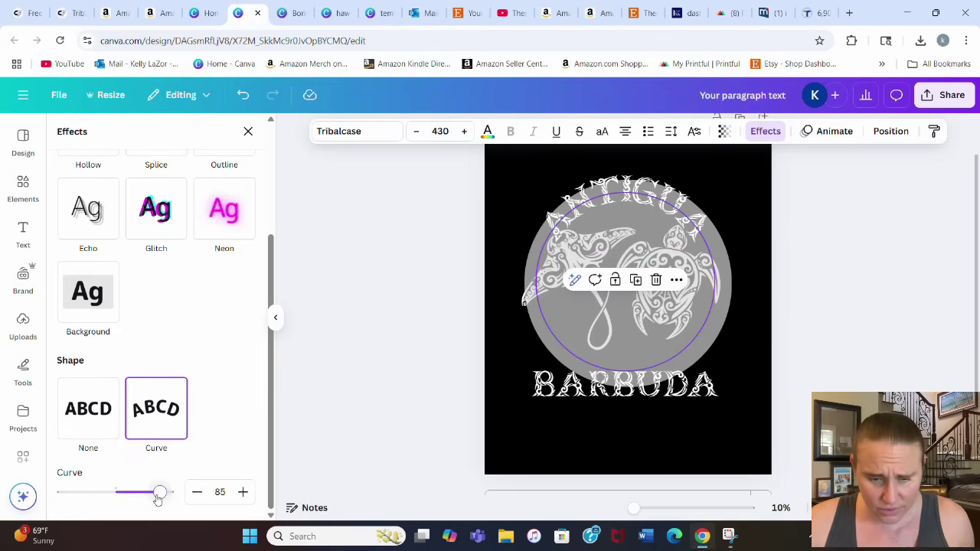
pyautogui.moveTo(158, 496); pyautogui.dragTo(152, 494)
pyautogui.moveTo(630, 200)
pyautogui.mouseDown()
pyautogui.moveTo(629, 175)
pyautogui.moveTo(628, 188)
pyautogui.mouseUp()
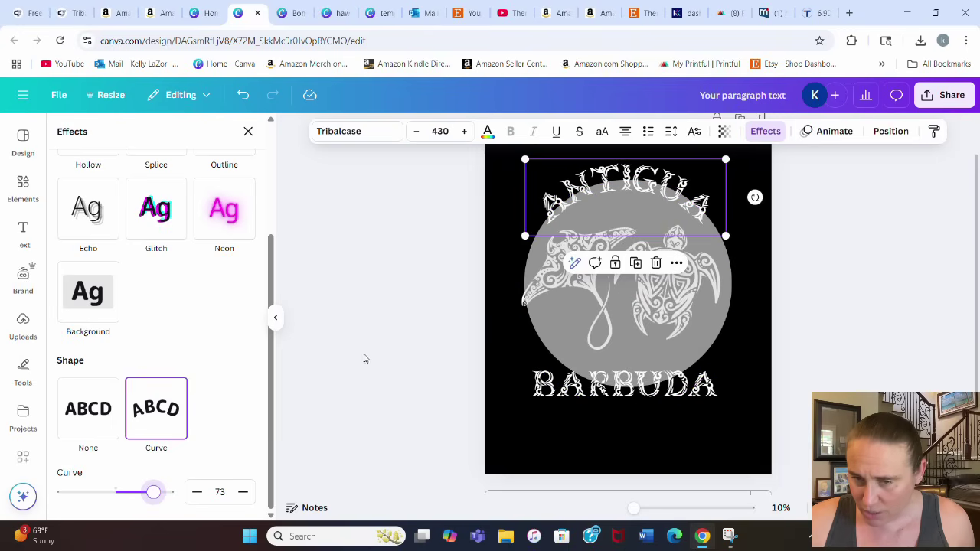
# Fine-tune the ANTIGUA curve amount to about 78.
pyautogui.moveTo(153, 494); pyautogui.dragTo(158, 493)
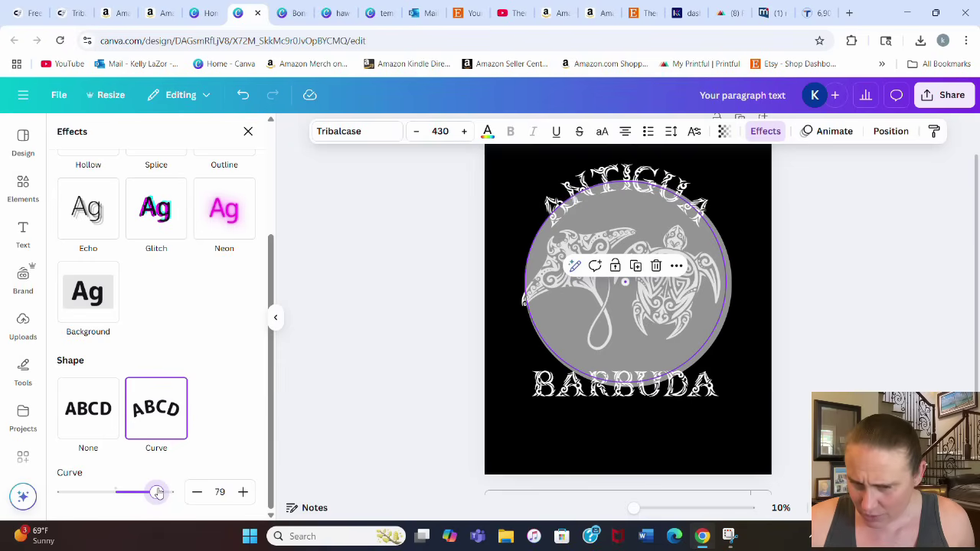
pyautogui.moveTo(157, 492)
pyautogui.mouseDown()
pyautogui.moveTo(168, 491)
pyautogui.moveTo(155, 491)
pyautogui.mouseUp()
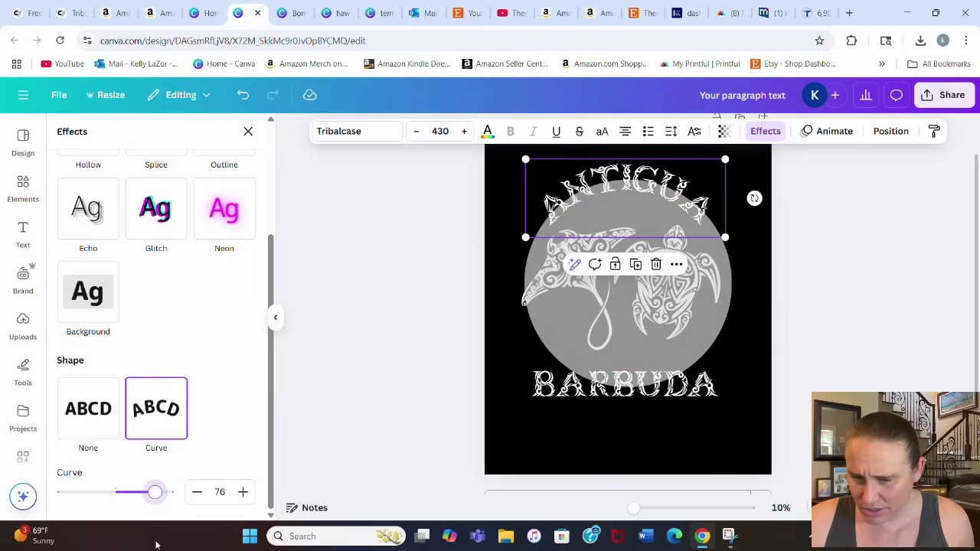
pyautogui.click(198, 498)
pyautogui.click(197, 498)
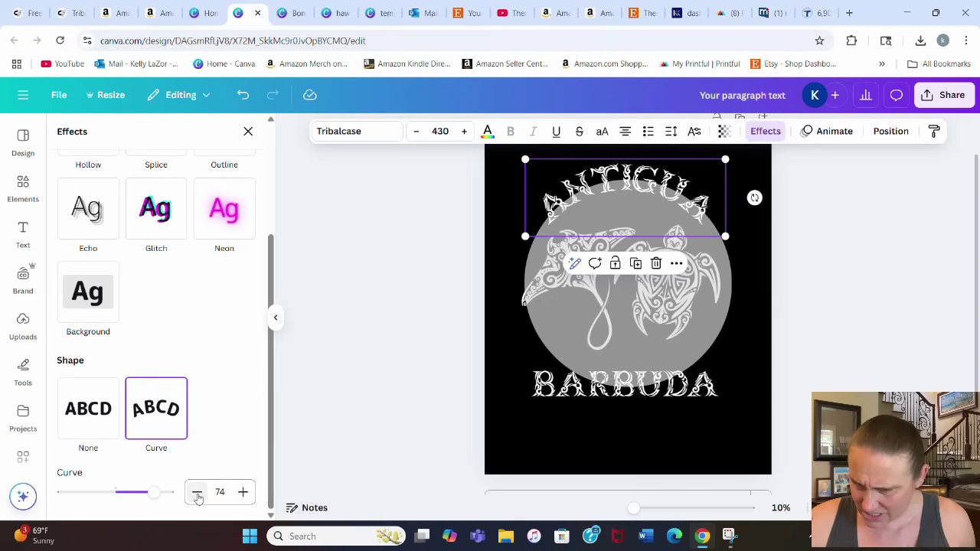
pyautogui.click(199, 498)
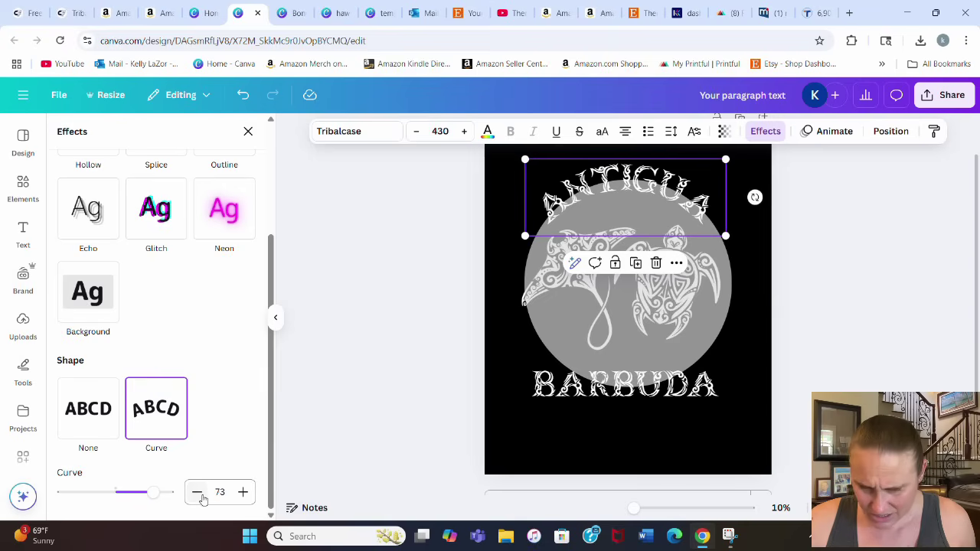
pyautogui.click(243, 494)
pyautogui.click(243, 494)
pyautogui.click(244, 494)
pyautogui.click(245, 496)
pyautogui.click(244, 494)
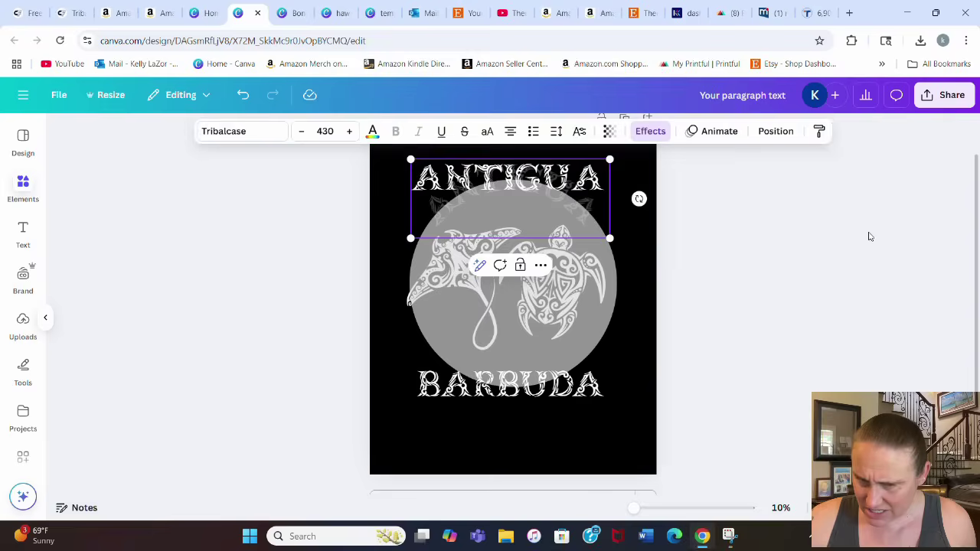
pyautogui.click(833, 276)
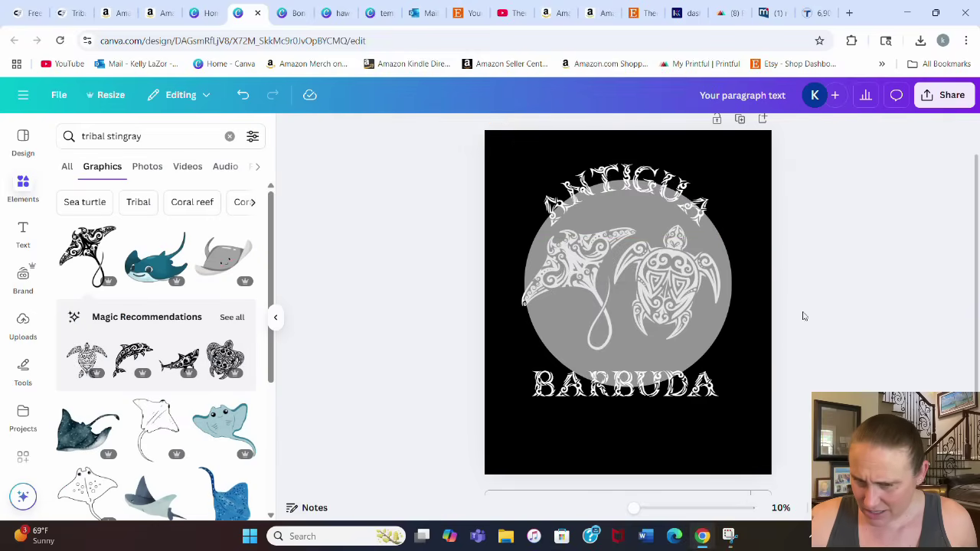
pyautogui.click(652, 376)
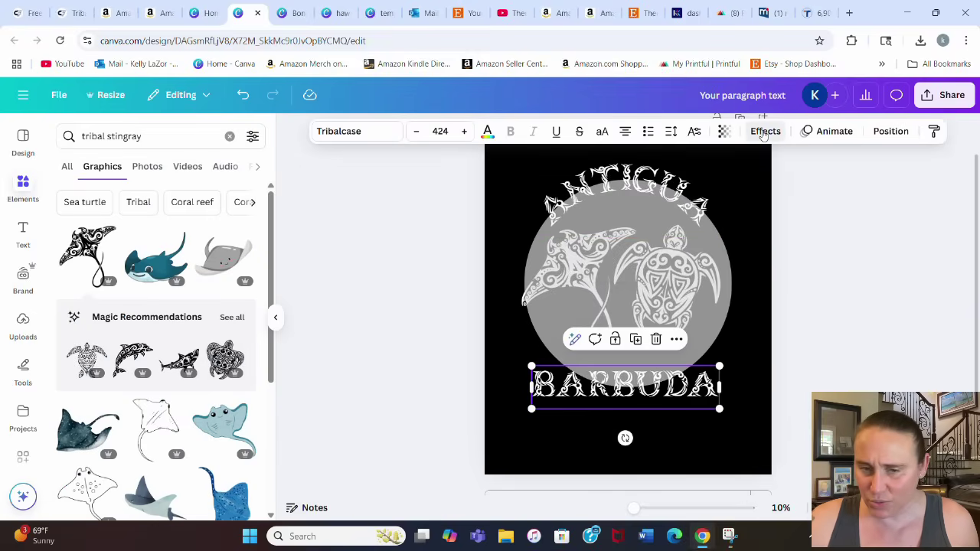
# Give BARBUDA an upward Curve effect and move it up under the circle.
pyautogui.click(765, 130)
pyautogui.scroll(-2, 196, 383)
pyautogui.click(170, 476)
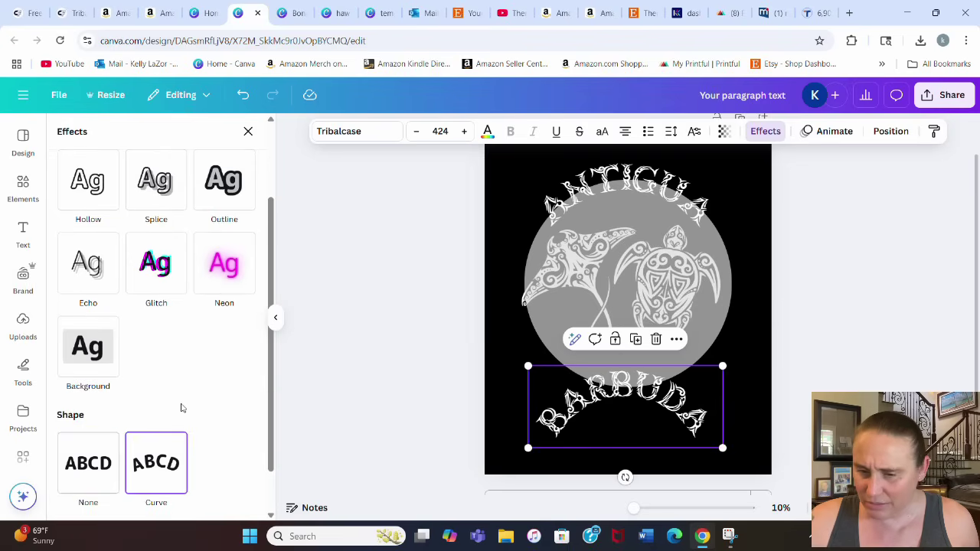
pyautogui.scroll(-1, 181, 407)
pyautogui.click(76, 492)
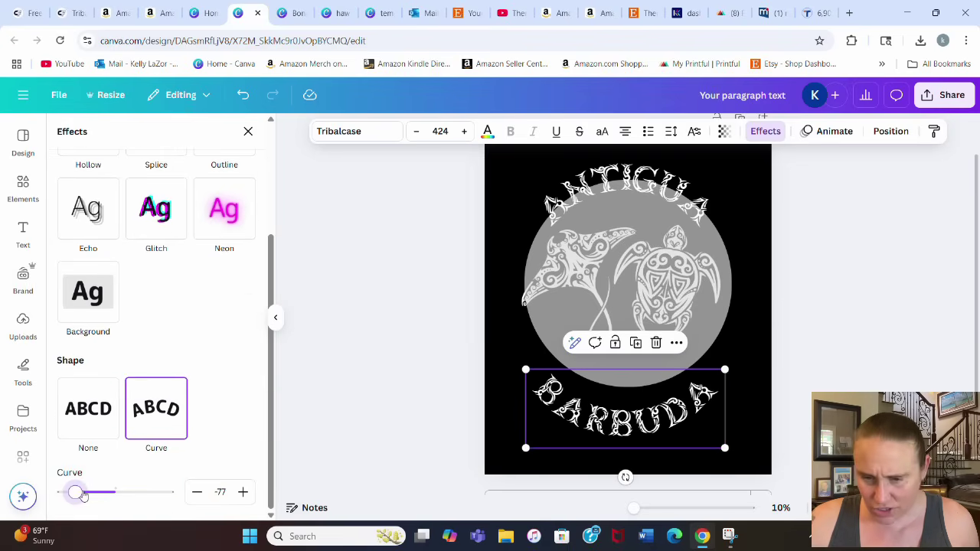
pyautogui.moveTo(626, 420); pyautogui.dragTo(627, 382)
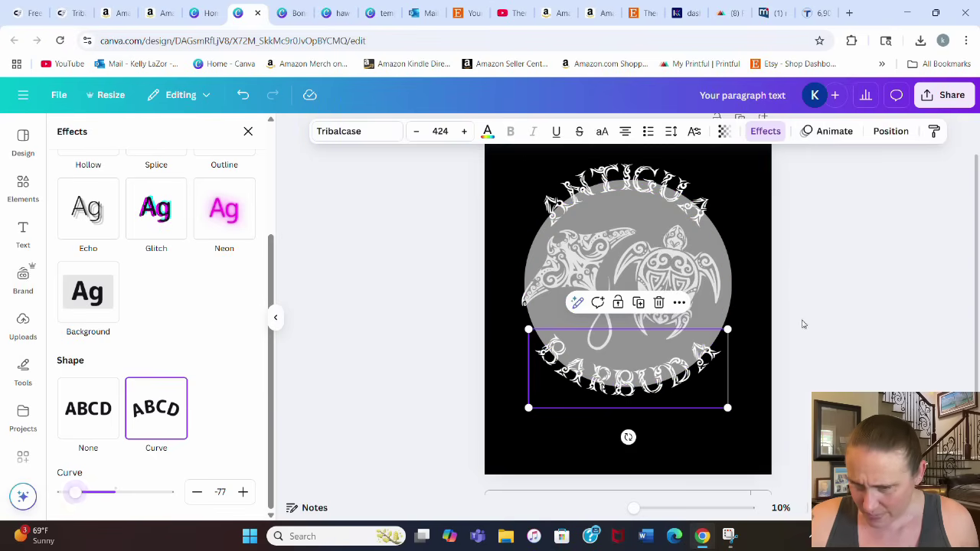
pyautogui.click(813, 265)
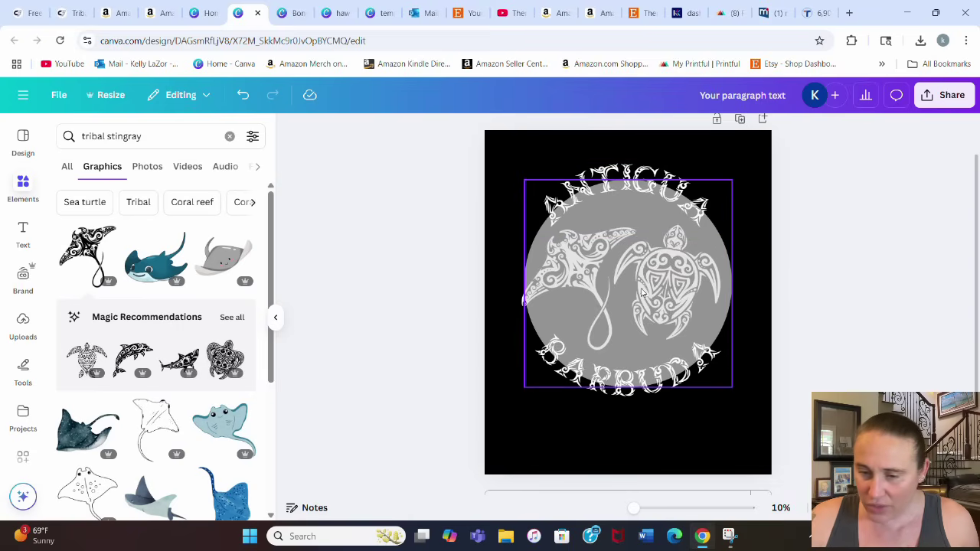
# Remove the grey circle and nudge the stingray and turtle group slightly right.
pyautogui.moveTo(712, 295); pyautogui.dragTo(23, 85)
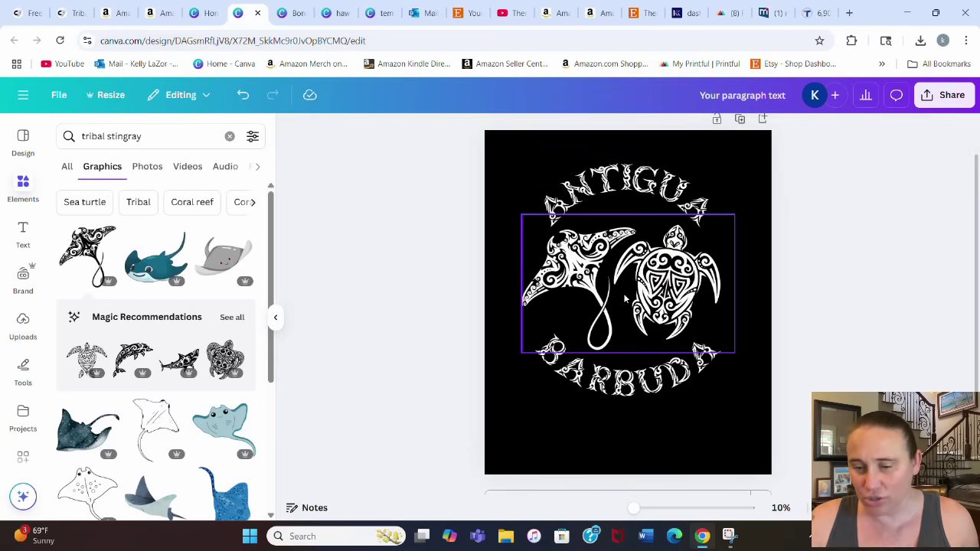
pyautogui.click(624, 294)
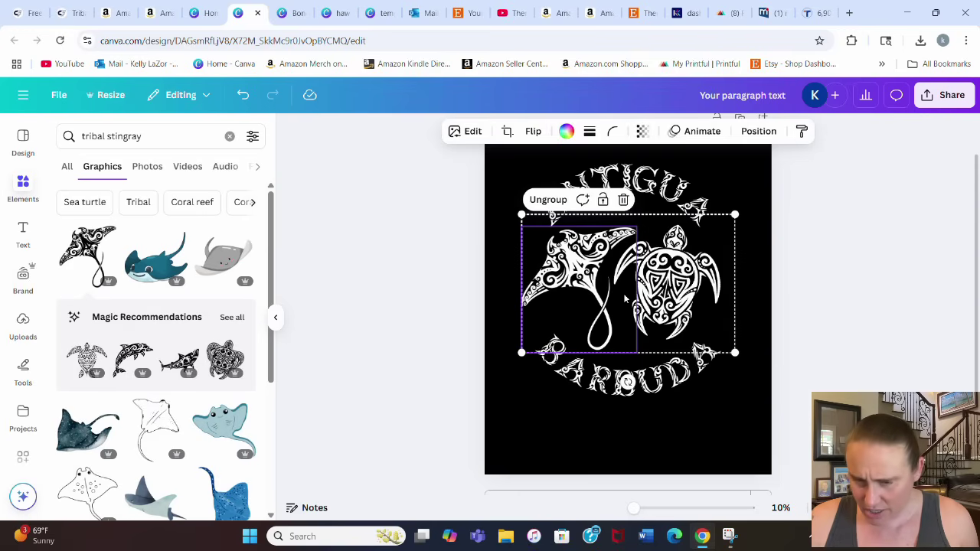
pyautogui.moveTo(628, 297); pyautogui.dragTo(623, 297)
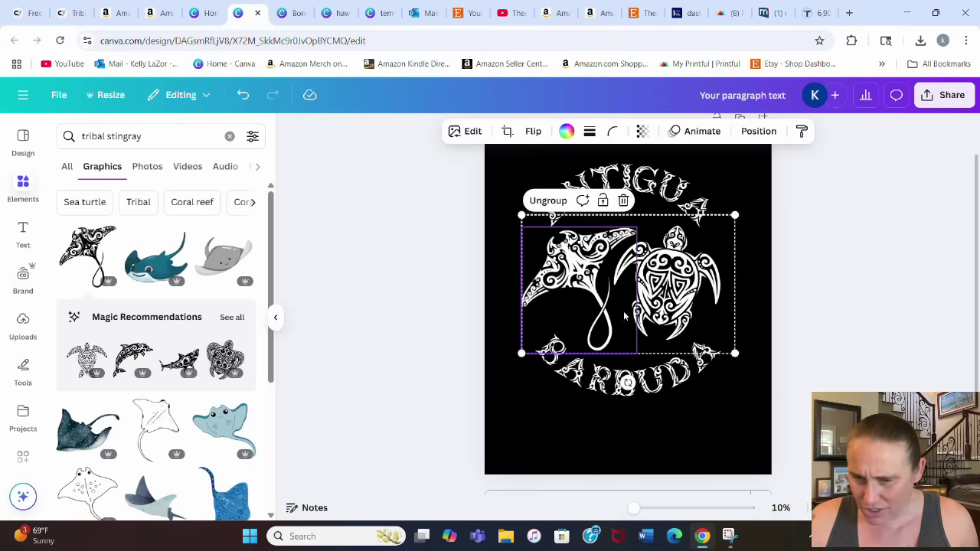
# Tilt the stingray and turtle group to about -13°.
pyautogui.moveTo(626, 383); pyautogui.dragTo(673, 393)
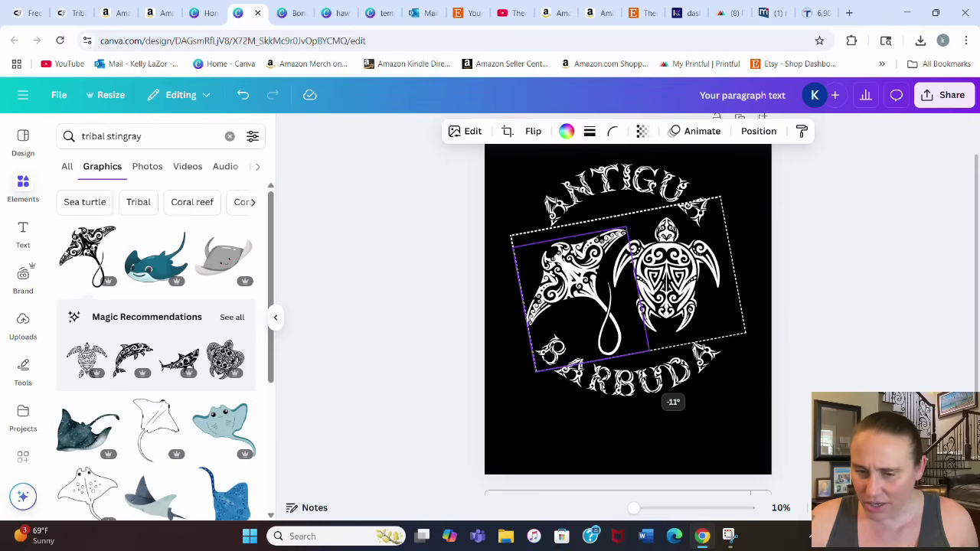
pyautogui.moveTo(673, 392); pyautogui.dragTo(679, 389)
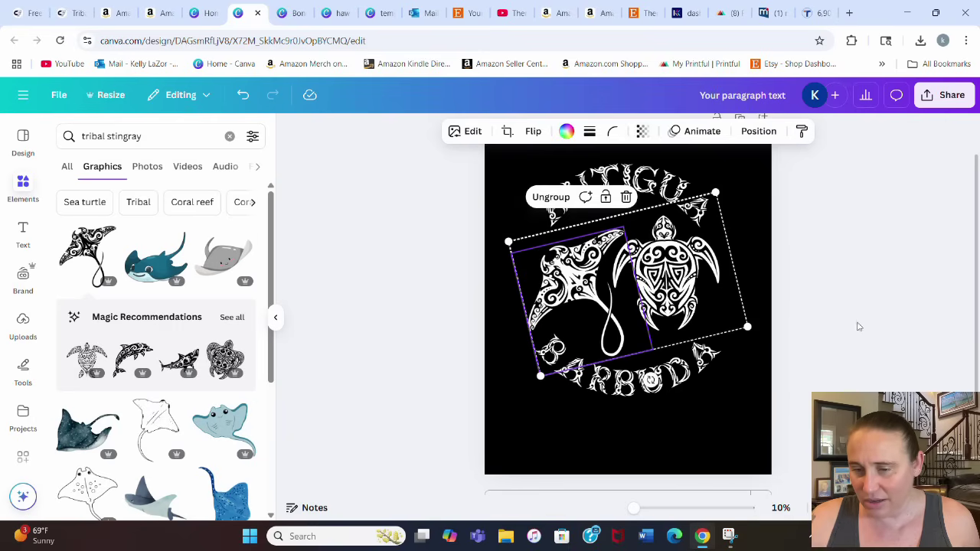
pyautogui.click(883, 327)
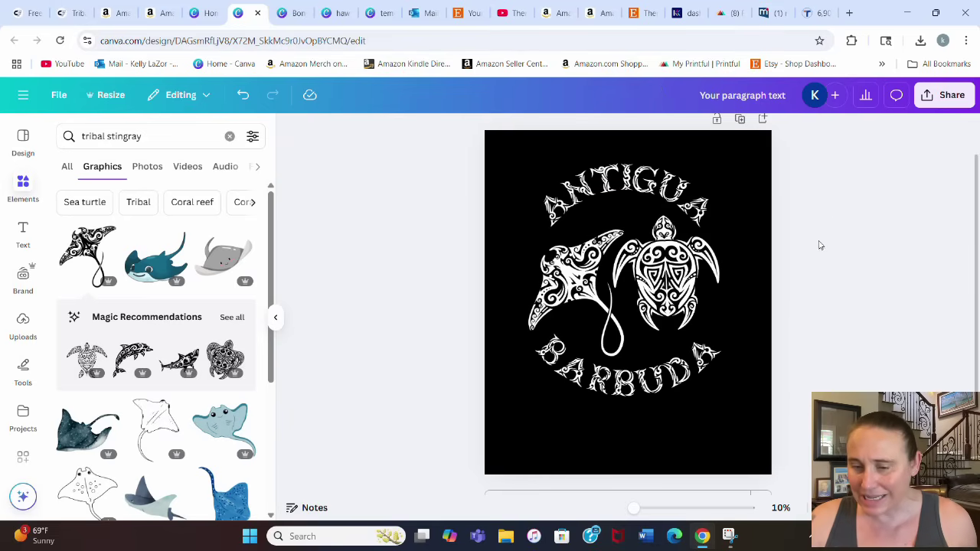
# Reduce the animal group's tilt slightly, then add a blank Page 2.
pyautogui.click(699, 285)
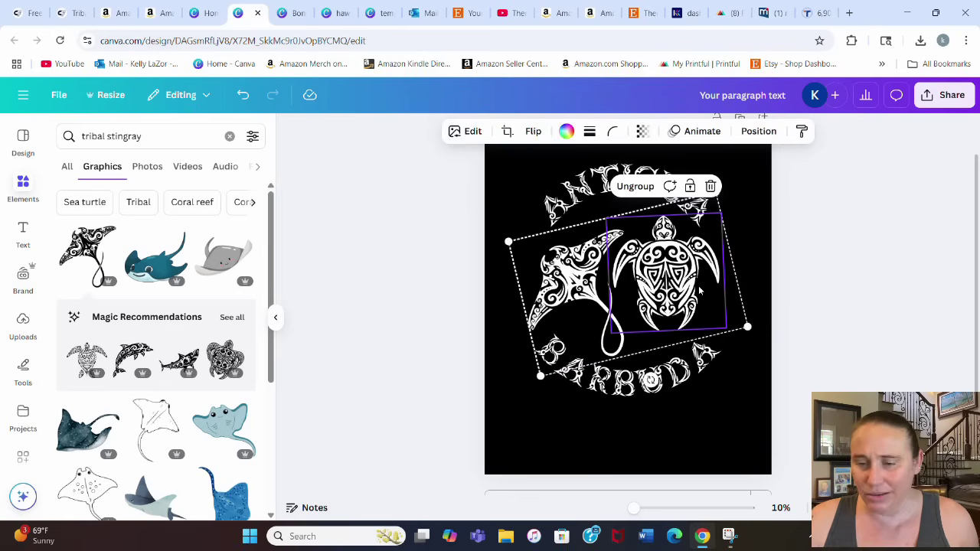
pyautogui.moveTo(651, 381); pyautogui.dragTo(672, 411)
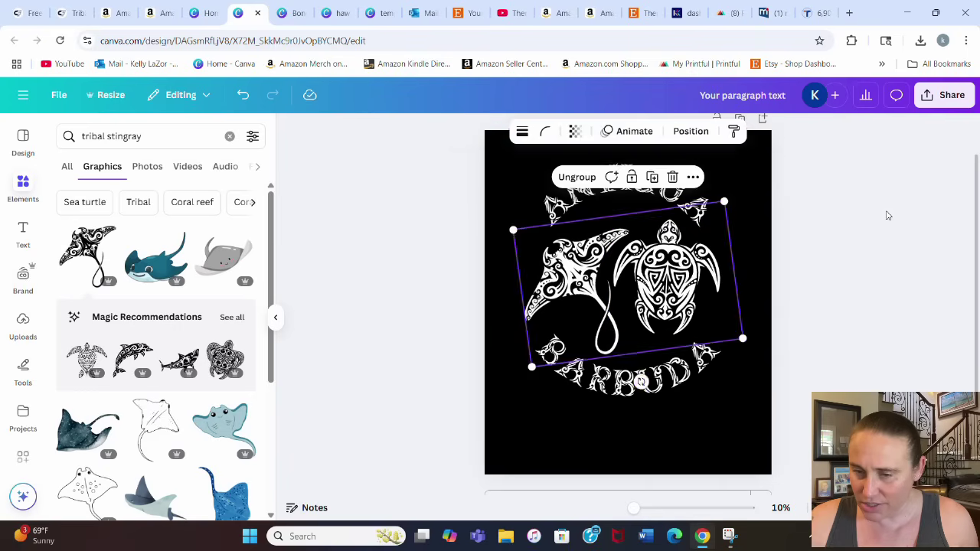
pyautogui.click(887, 215)
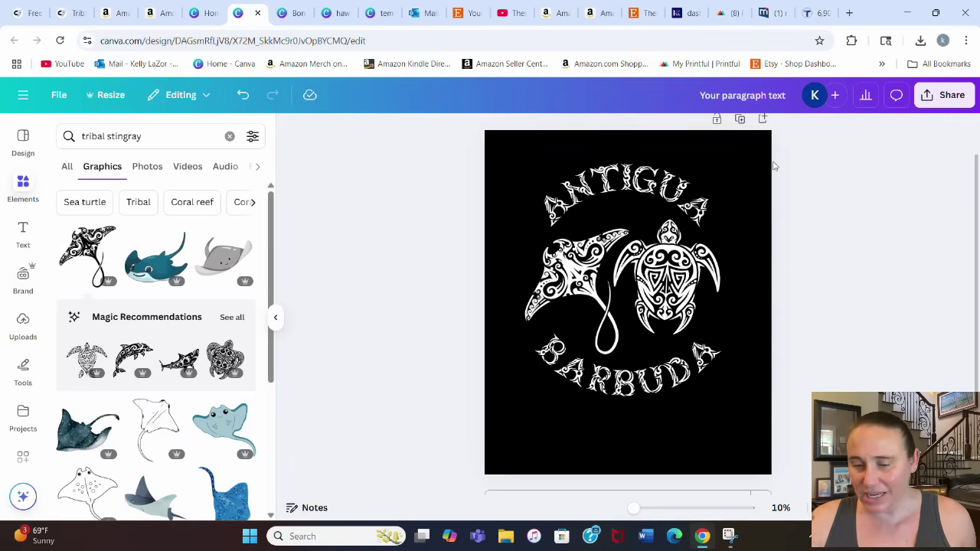
pyautogui.click(762, 119)
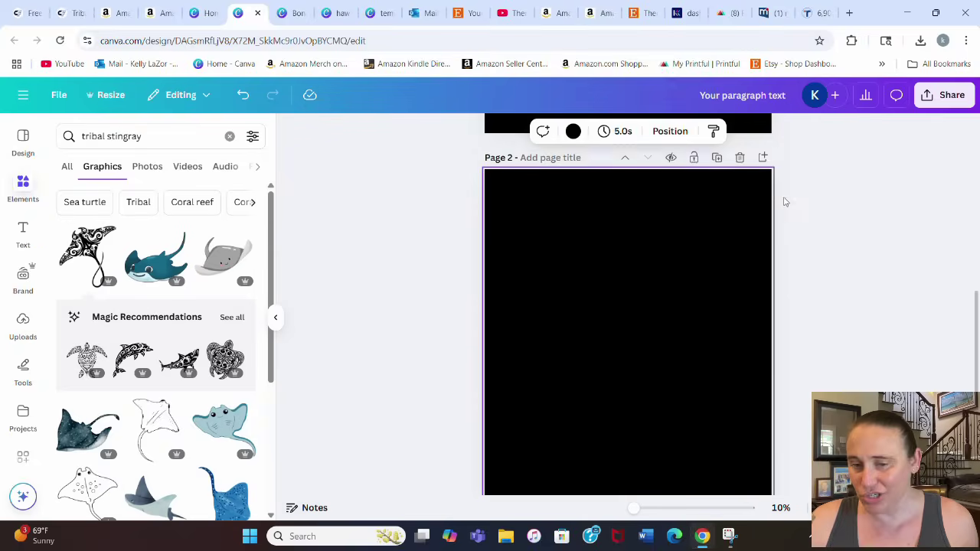
# Title Page 1 'antigua frame'.
pyautogui.scroll(3, 700, 455)
pyautogui.scroll(2, 663, 407)
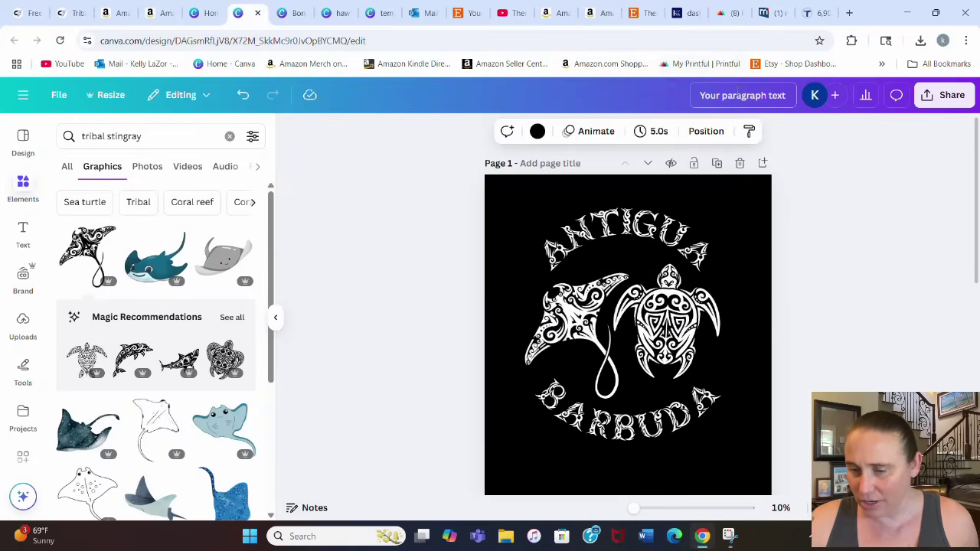
pyautogui.click(557, 164)
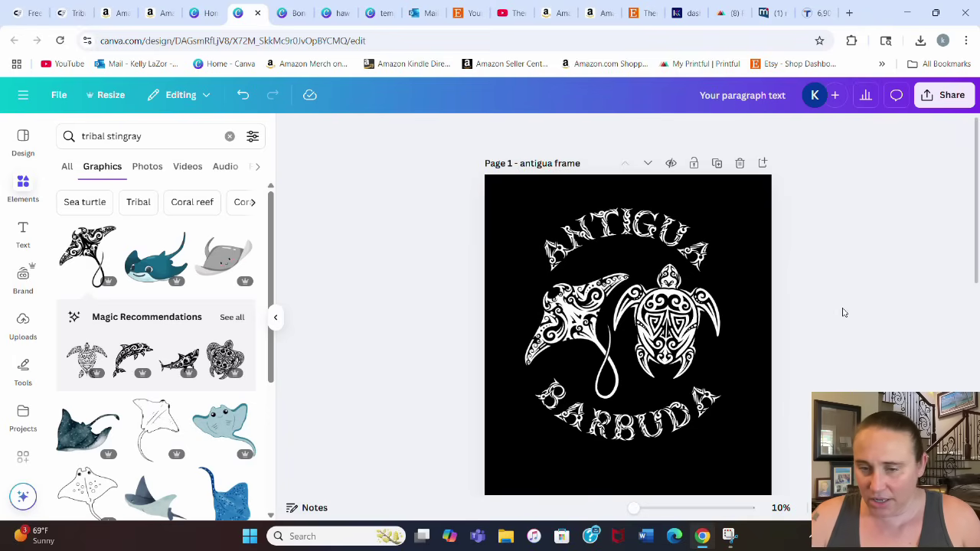
# Download only Page 1 as a PNG with a transparent background.
pyautogui.click(941, 98)
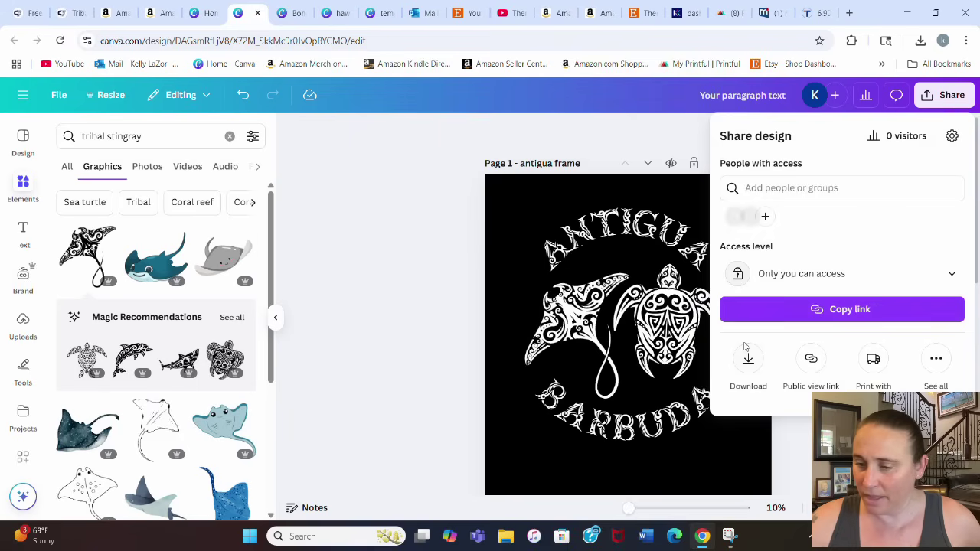
pyautogui.click(744, 366)
pyautogui.click(777, 322)
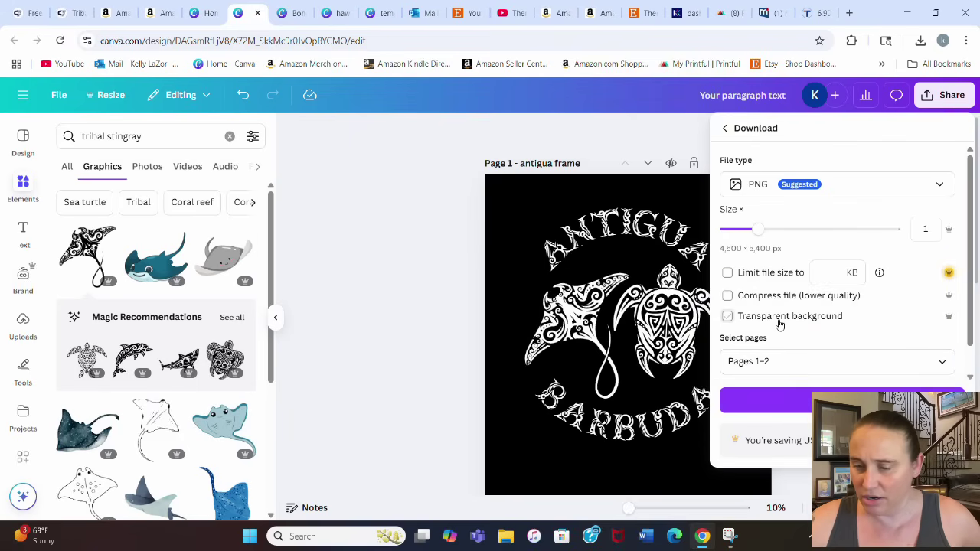
pyautogui.click(951, 365)
pyautogui.click(775, 194)
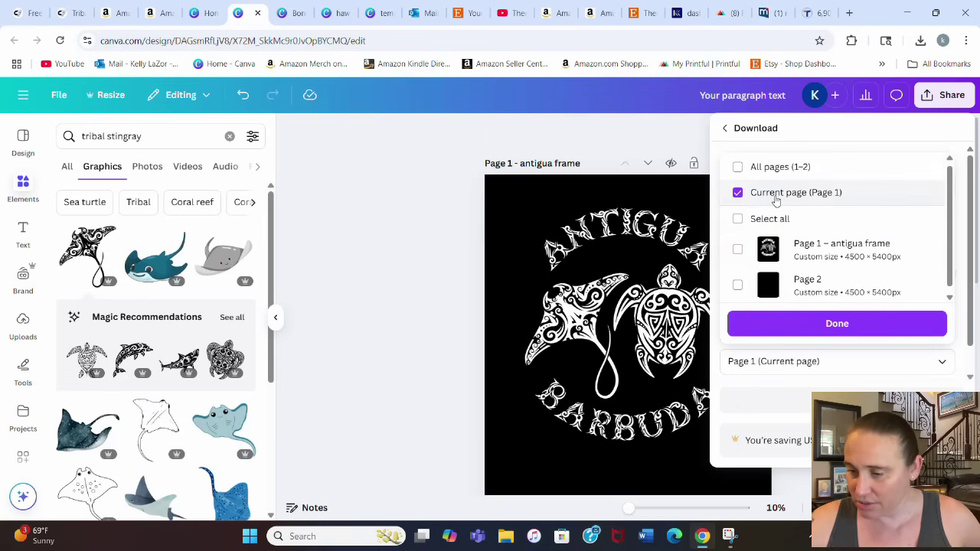
pyautogui.click(770, 323)
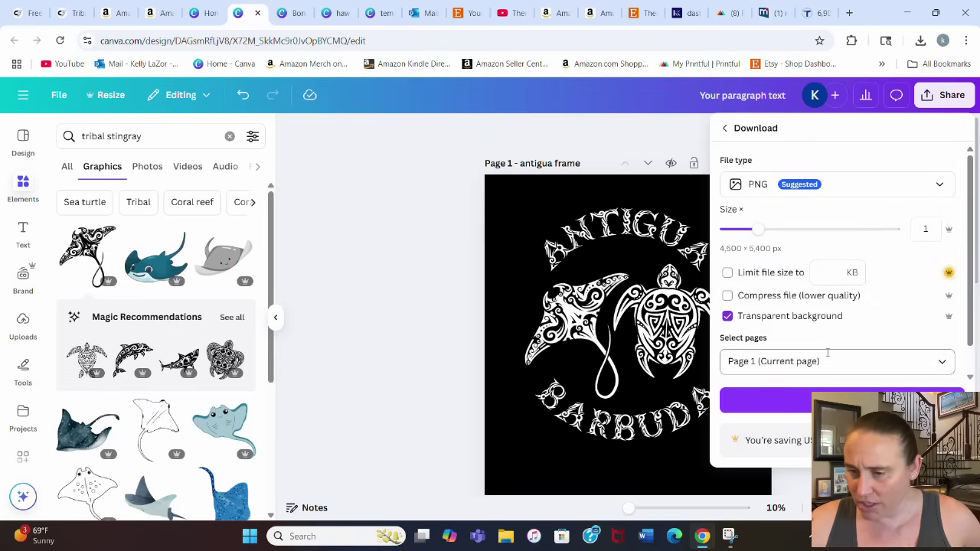
pyautogui.click(801, 398)
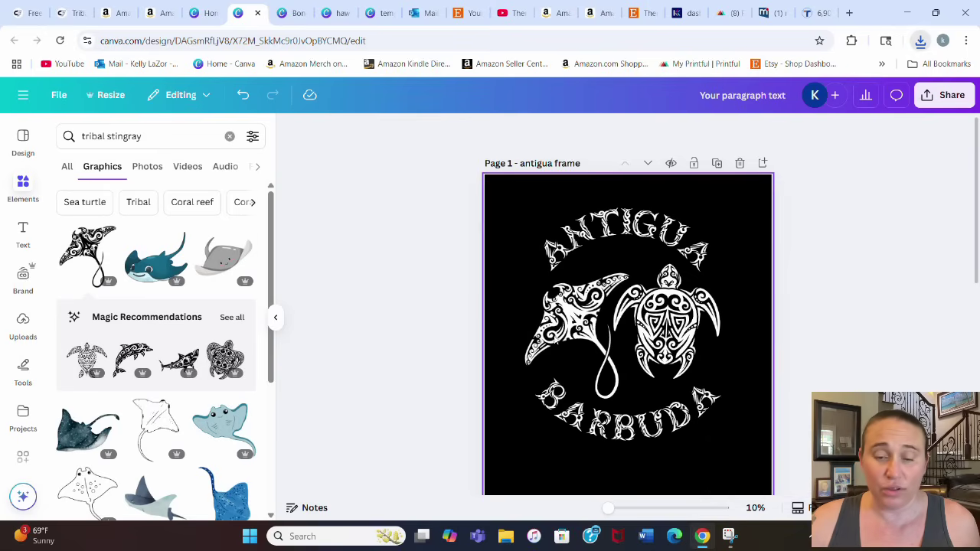
# Search Graphics for 'teal gradient background'.
pyautogui.scroll(-2, 781, 235)
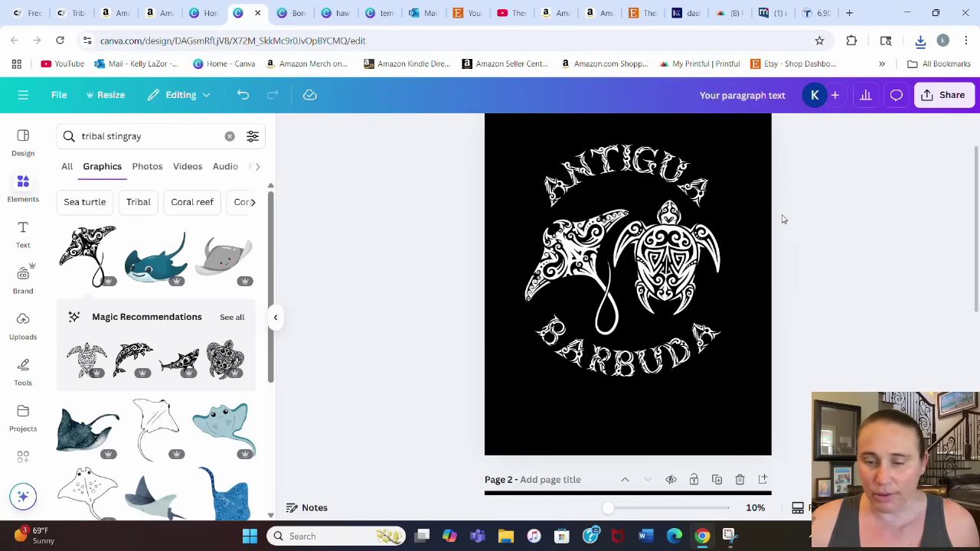
pyautogui.click(75, 136)
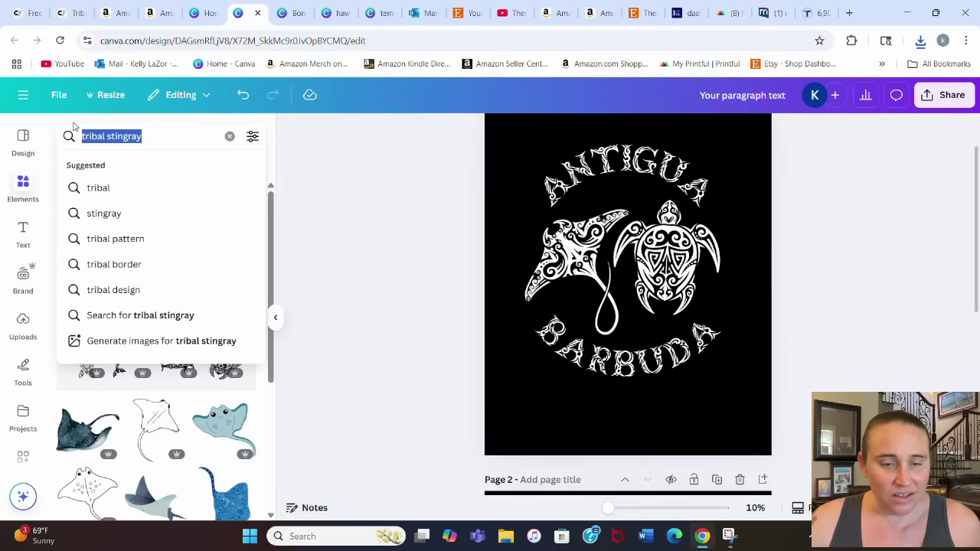
pyautogui.write('teal ')
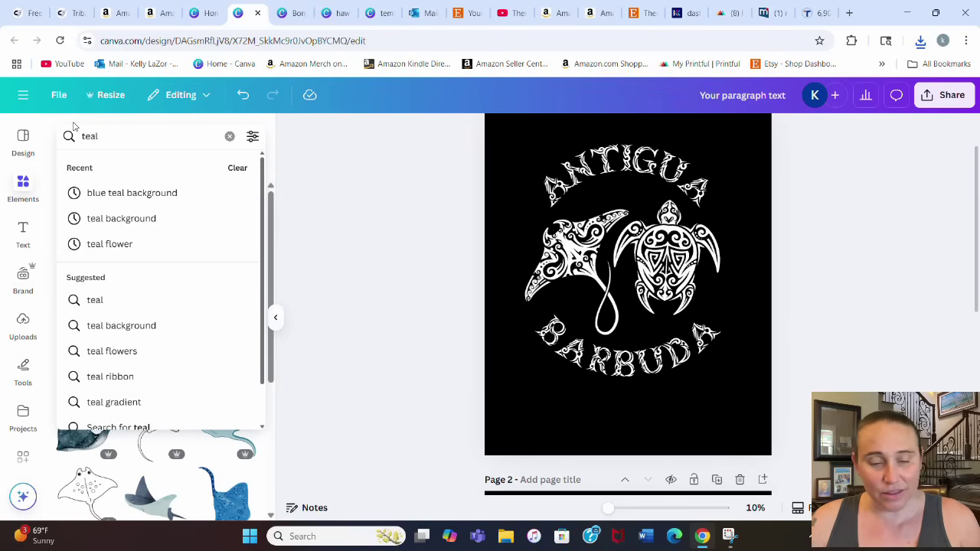
pyautogui.write('gradient ba')
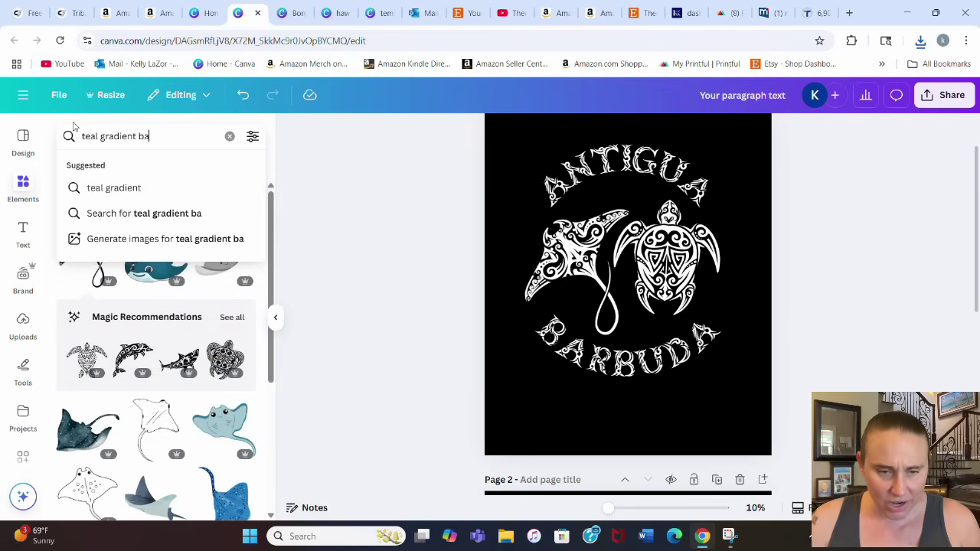
pyautogui.write('ckgroun')
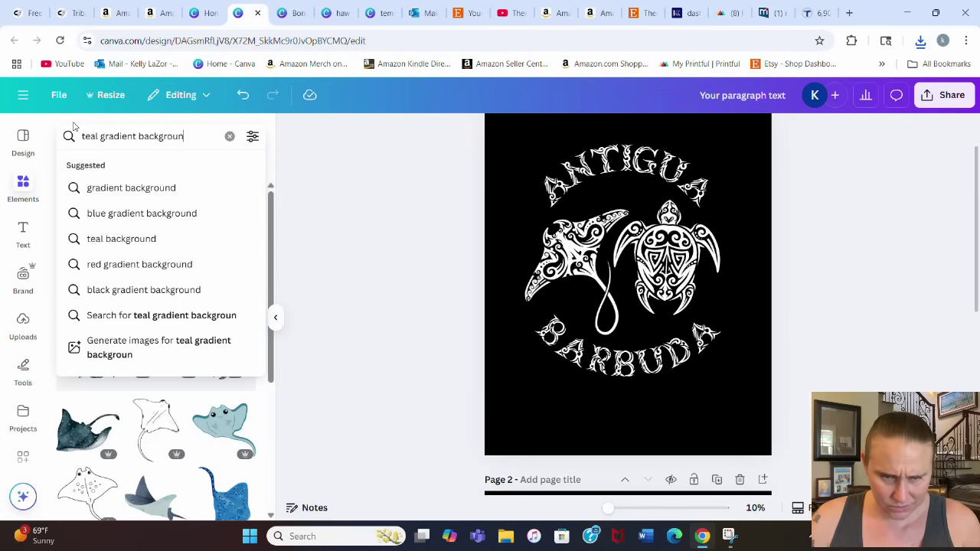
pyautogui.write('d')
pyautogui.press('Return')
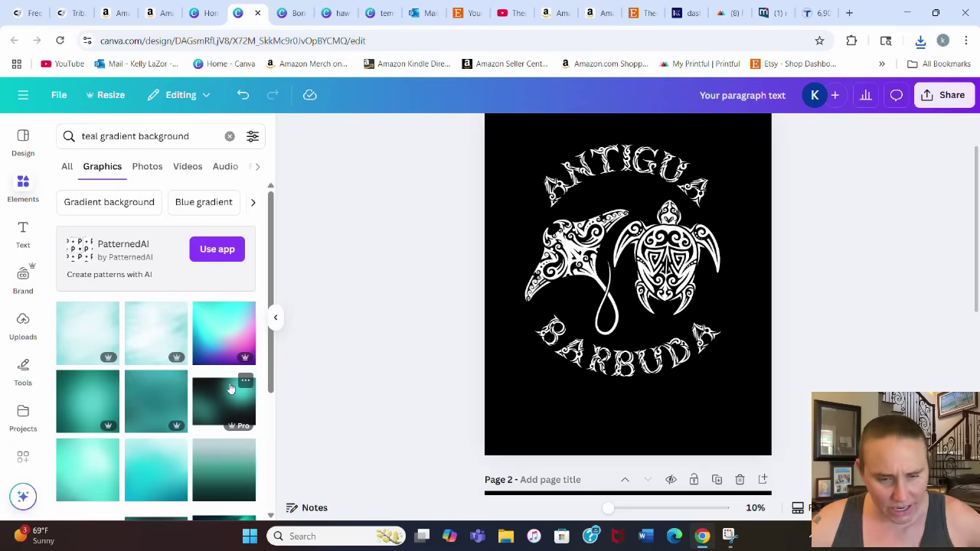
pyautogui.scroll(-1, 153, 367)
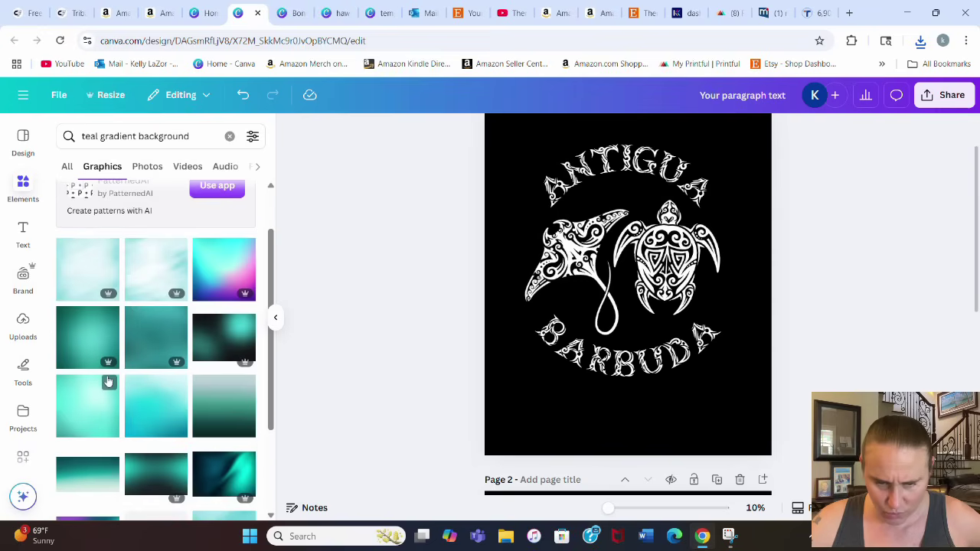
pyautogui.scroll(-1, 108, 381)
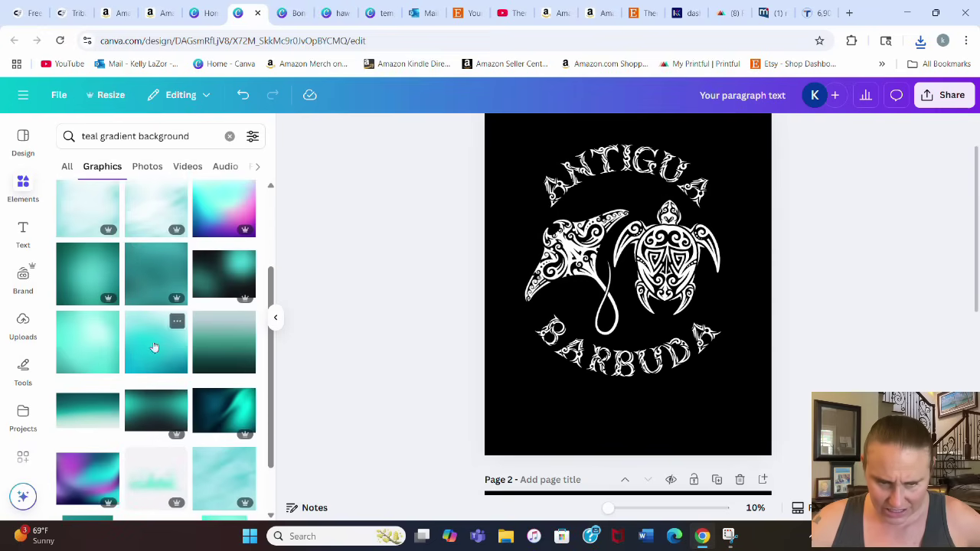
# Add a teal gradient graphic over the artwork, resize it, then drag it away.
pyautogui.click(88, 346)
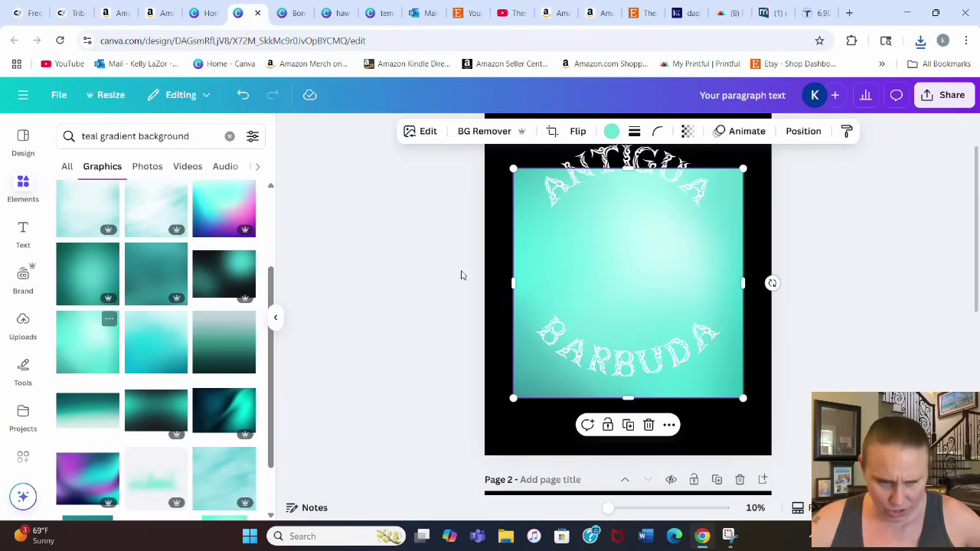
pyautogui.moveTo(667, 280); pyautogui.dragTo(652, 253)
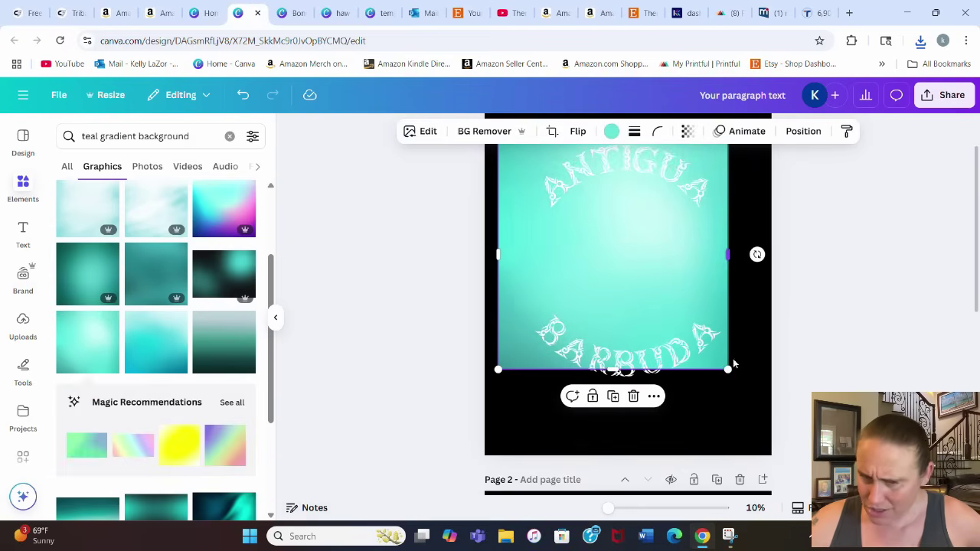
pyautogui.moveTo(729, 371); pyautogui.dragTo(754, 395)
pyautogui.moveTo(747, 265)
pyautogui.mouseDown()
pyautogui.moveTo(746, 281)
pyautogui.moveTo(746, 252)
pyautogui.mouseUp()
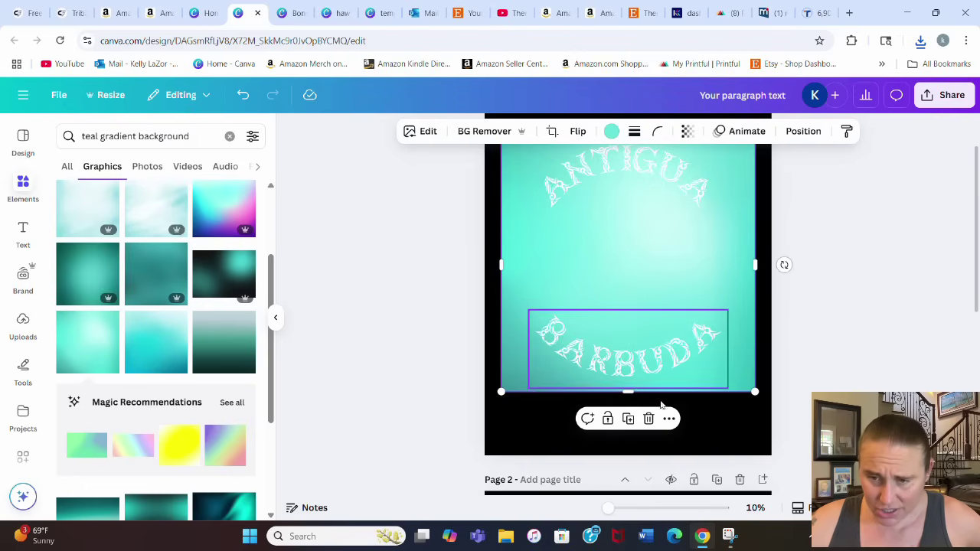
pyautogui.moveTo(742, 383); pyautogui.dragTo(157, 260)
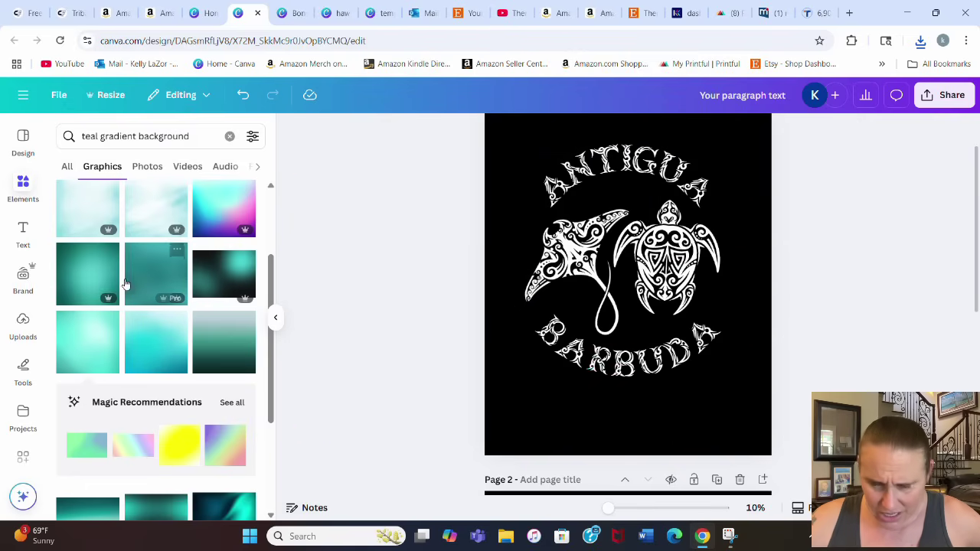
# Scroll through the teal gradient results to pick another graphic.
pyautogui.scroll(-1, 191, 301)
pyautogui.scroll(-3, 191, 300)
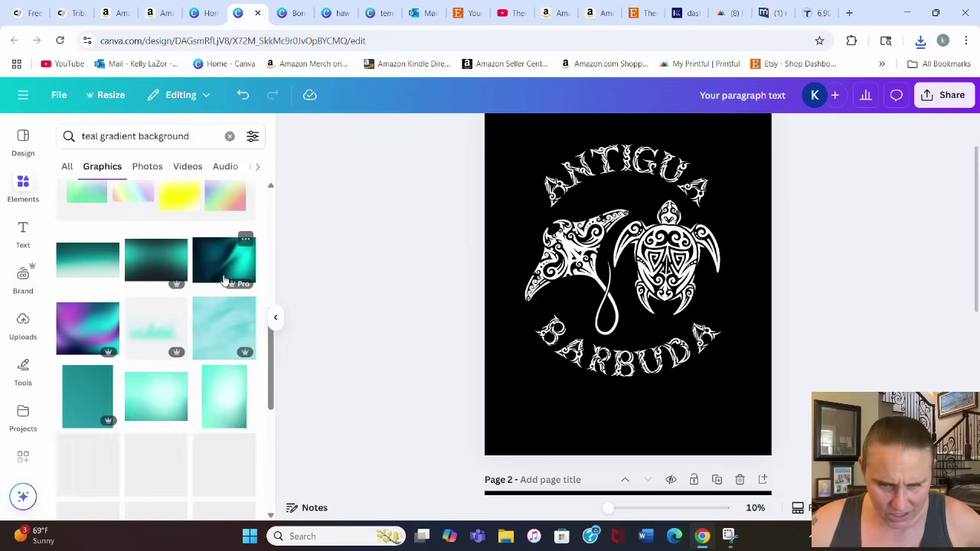
pyautogui.scroll(-2, 191, 276)
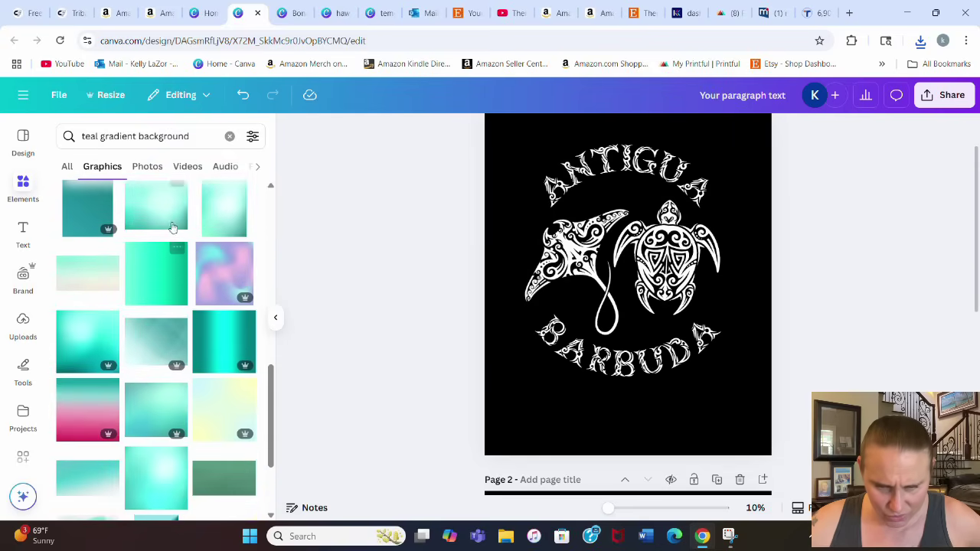
pyautogui.scroll(-1, 134, 277)
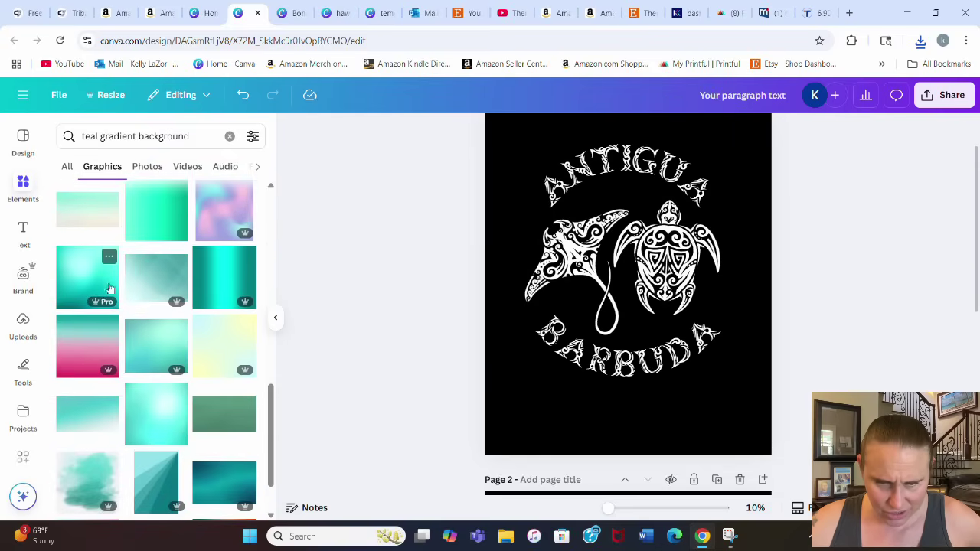
pyautogui.scroll(-2, 81, 299)
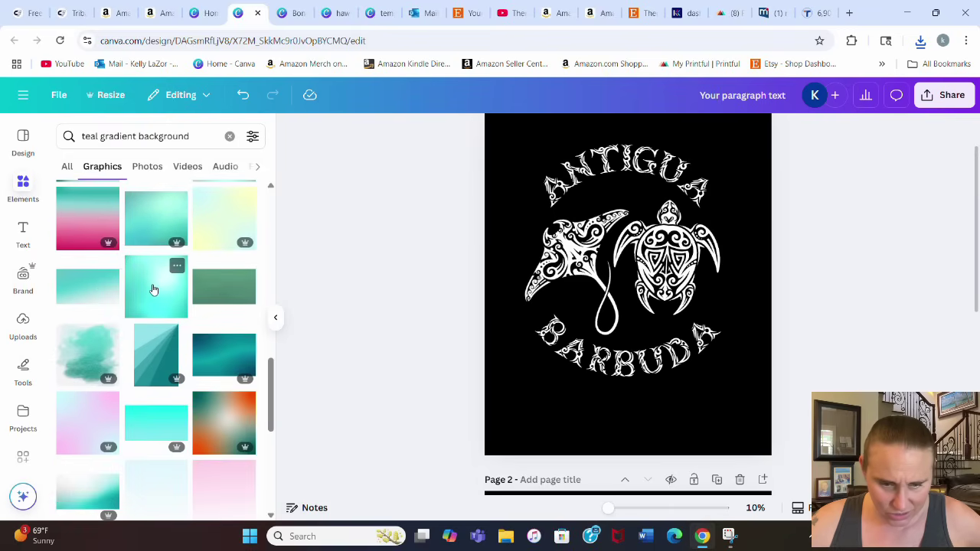
pyautogui.scroll(-4, 168, 299)
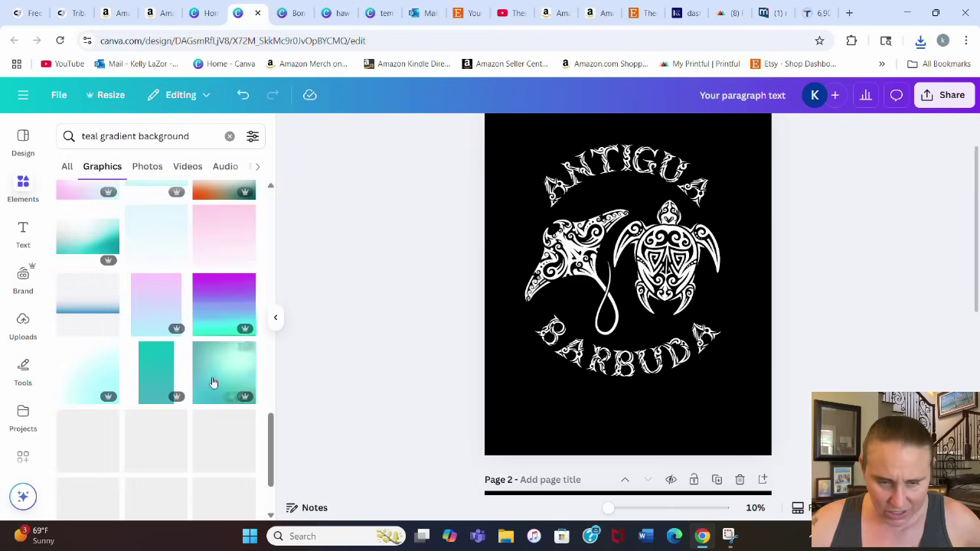
pyautogui.scroll(-5, 213, 345)
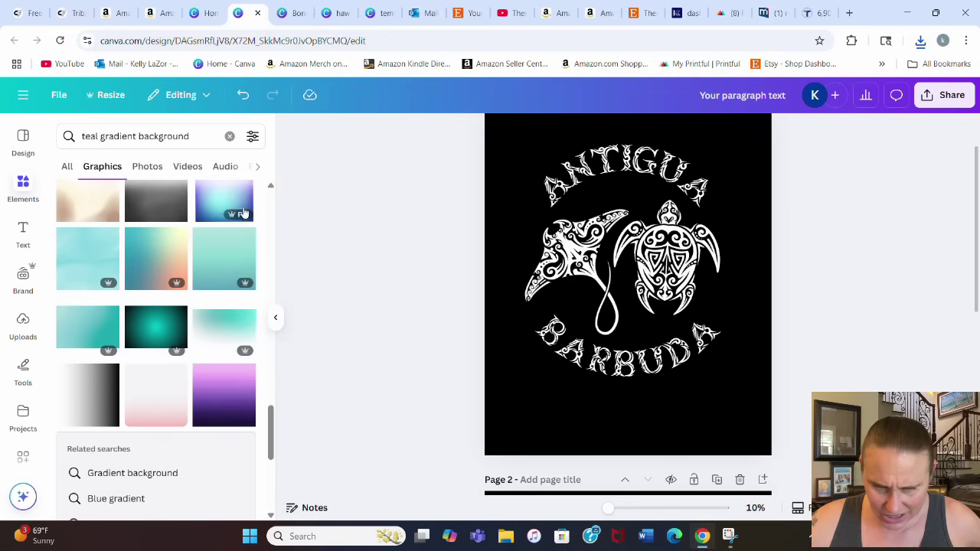
pyautogui.scroll(-5, 240, 261)
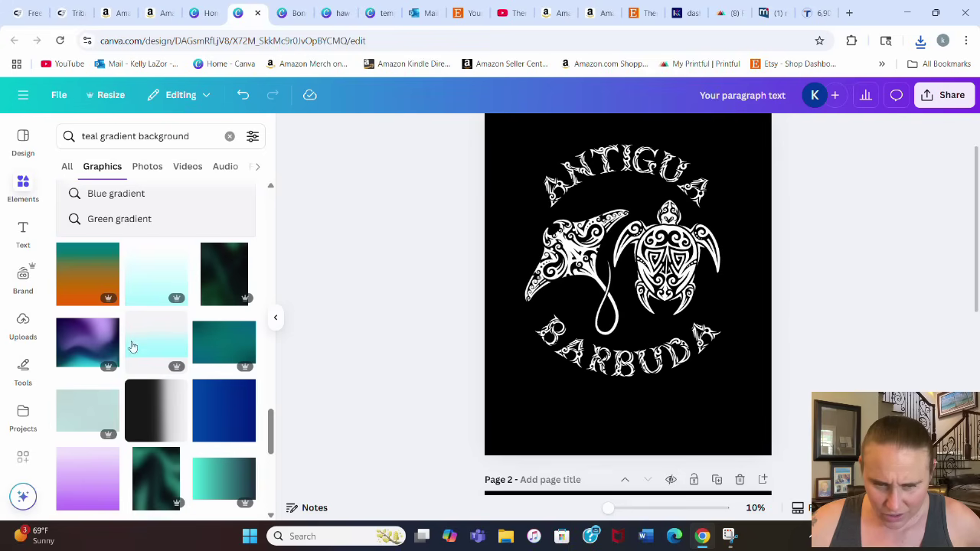
pyautogui.scroll(-5, 130, 347)
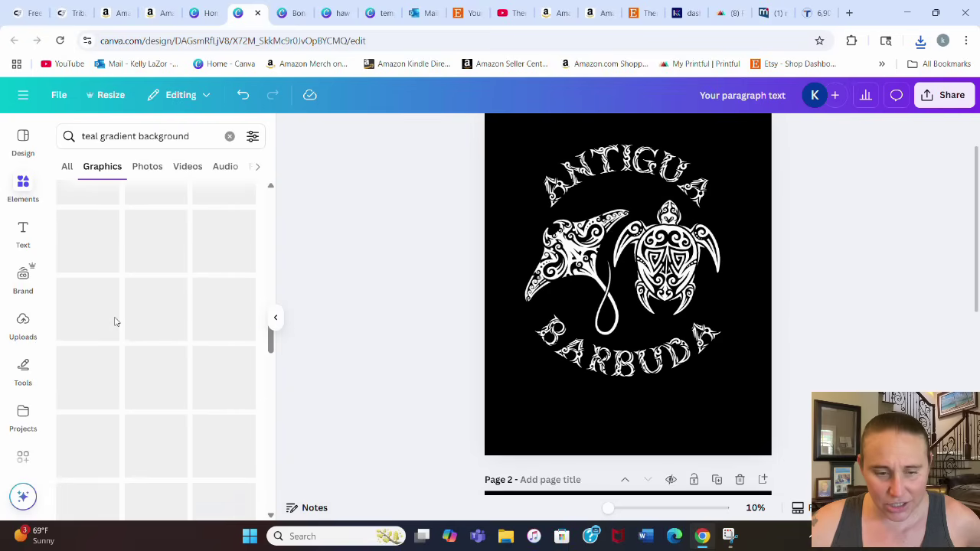
pyautogui.scroll(4, 134, 280)
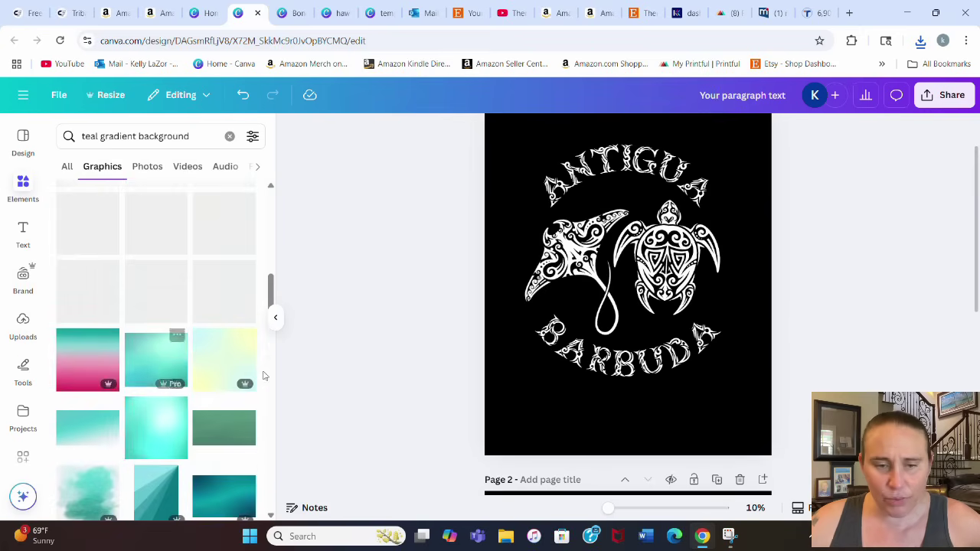
pyautogui.scroll(2, 284, 332)
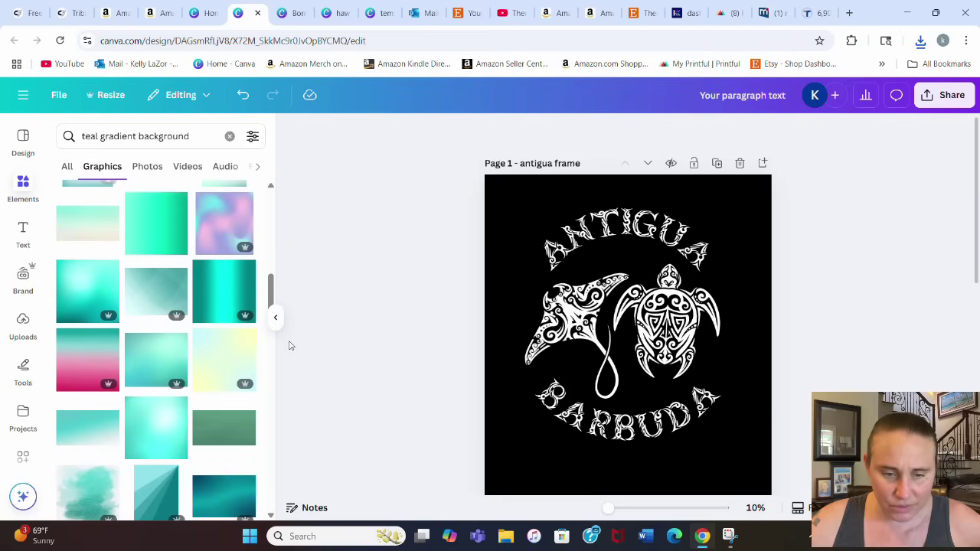
pyautogui.scroll(2, 186, 328)
pyautogui.scroll(2, 180, 337)
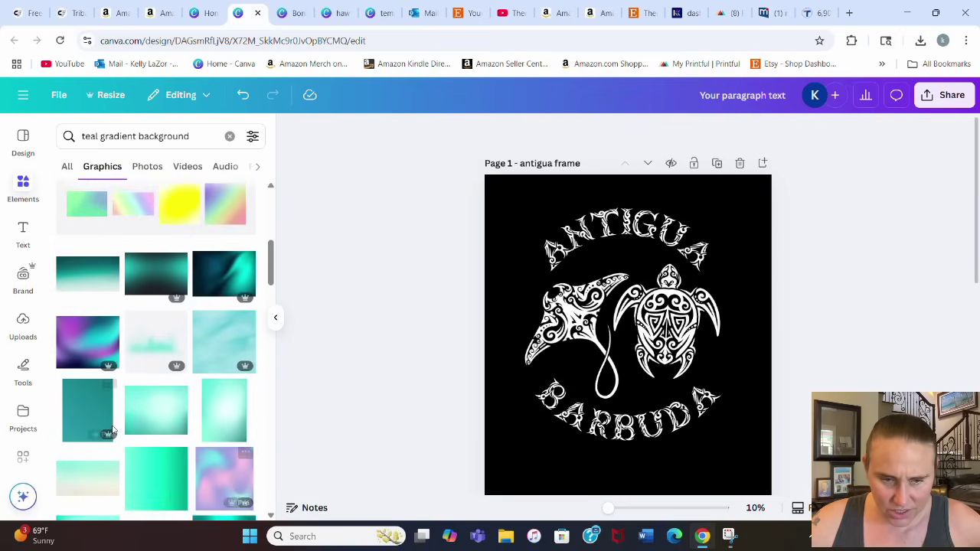
pyautogui.scroll(3, 153, 427)
pyautogui.scroll(2, 153, 421)
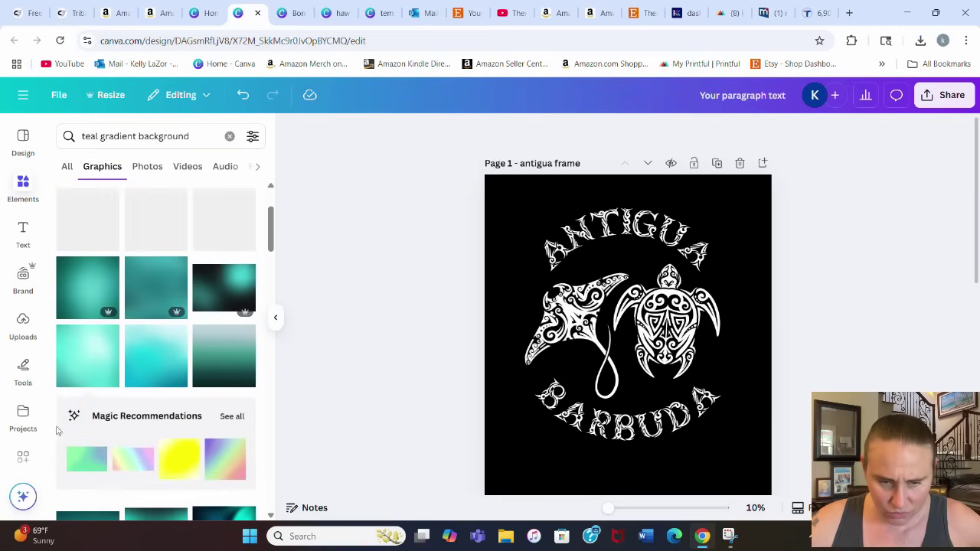
pyautogui.scroll(4, 137, 362)
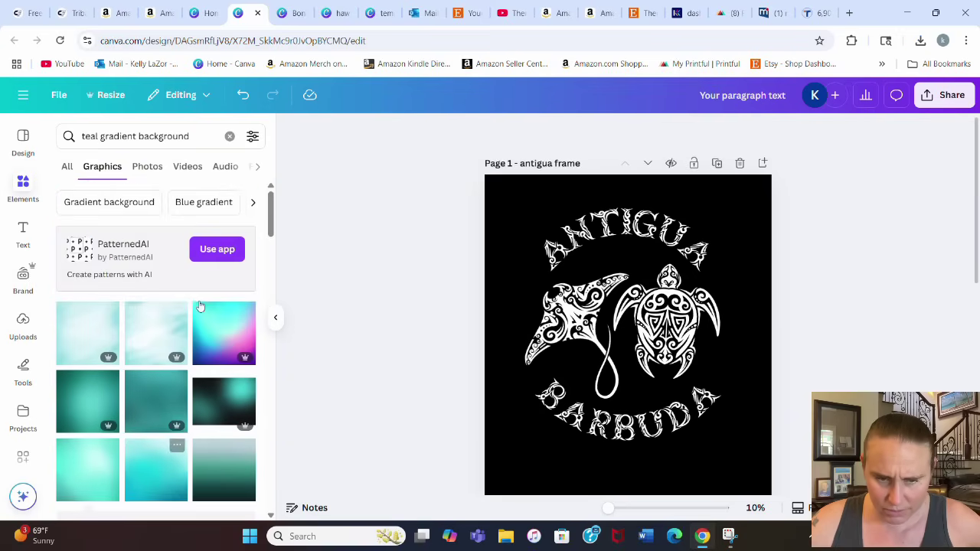
pyautogui.scroll(-4, 125, 344)
# Add a teal gradient graphic, enlarge it and centre it over the ANTIGUA BARBUDA artwork.
pyautogui.click(85, 340)
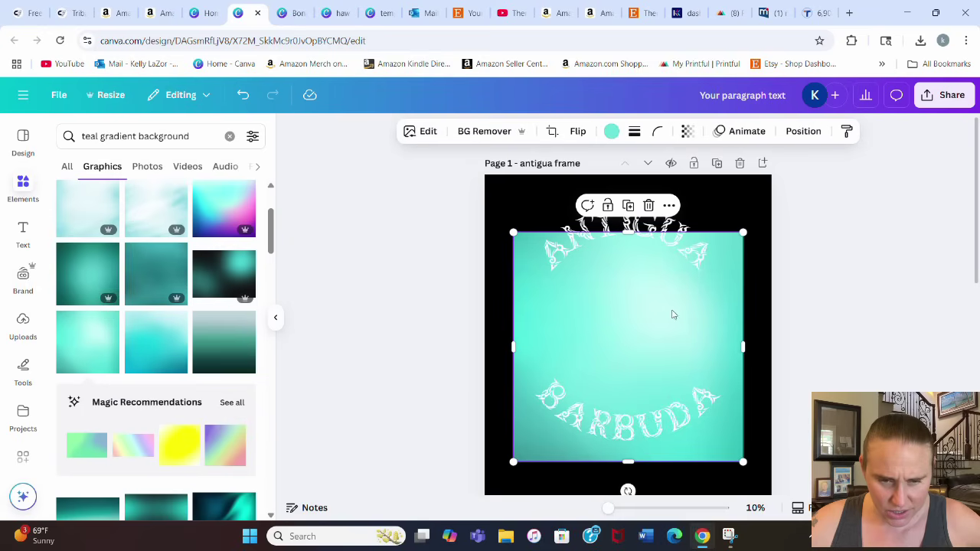
pyautogui.moveTo(743, 232); pyautogui.dragTo(771, 204)
pyautogui.moveTo(748, 284); pyautogui.dragTo(734, 272)
pyautogui.press('Escape')
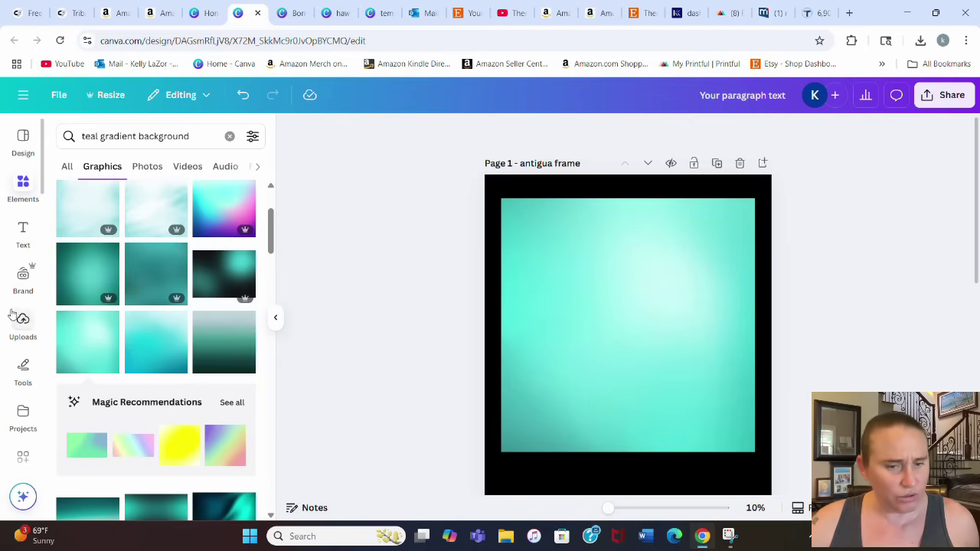
pyautogui.scroll(-2, 22, 321)
# Search Your apps for 'clipping mask', open Clipping Mask and select the teal gradient.
pyautogui.click(23, 332)
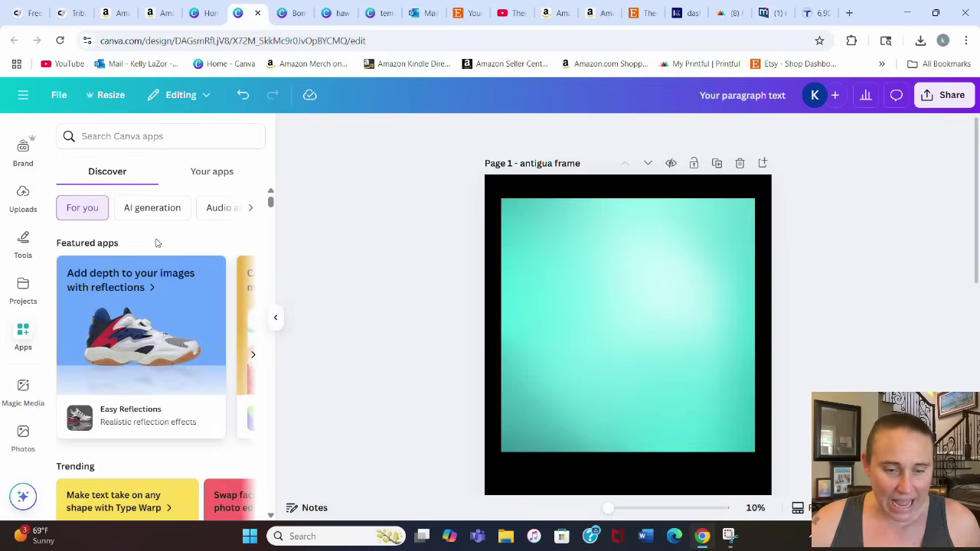
pyautogui.click(214, 170)
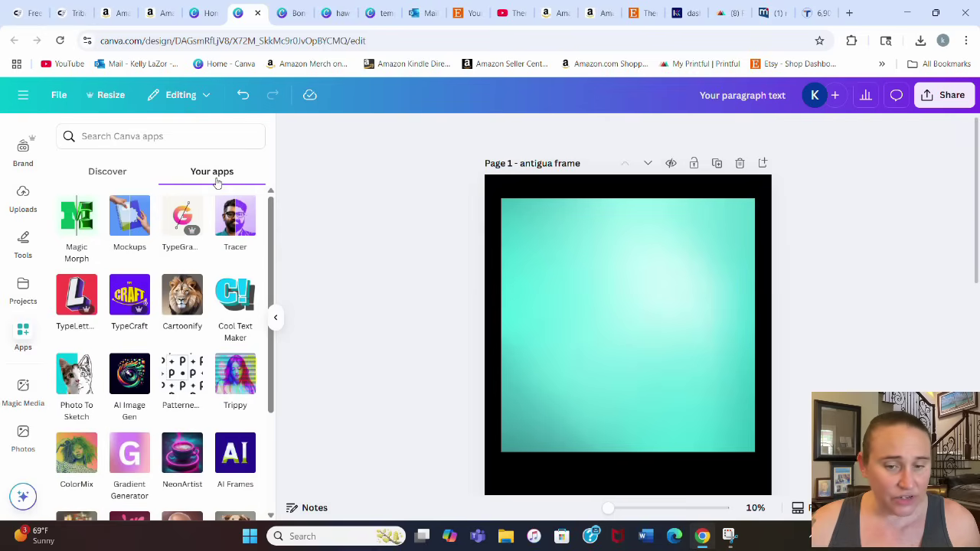
pyautogui.click(123, 137)
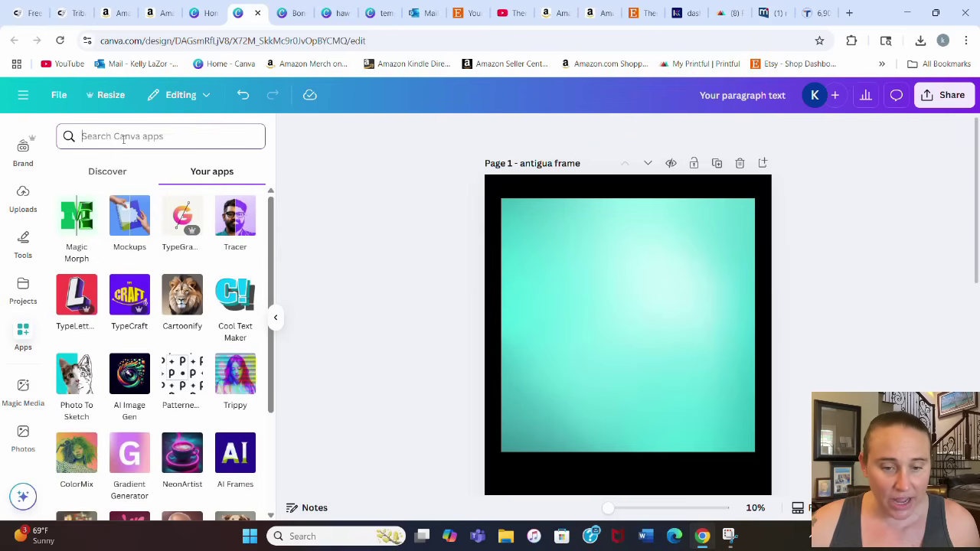
pyautogui.write('clip')
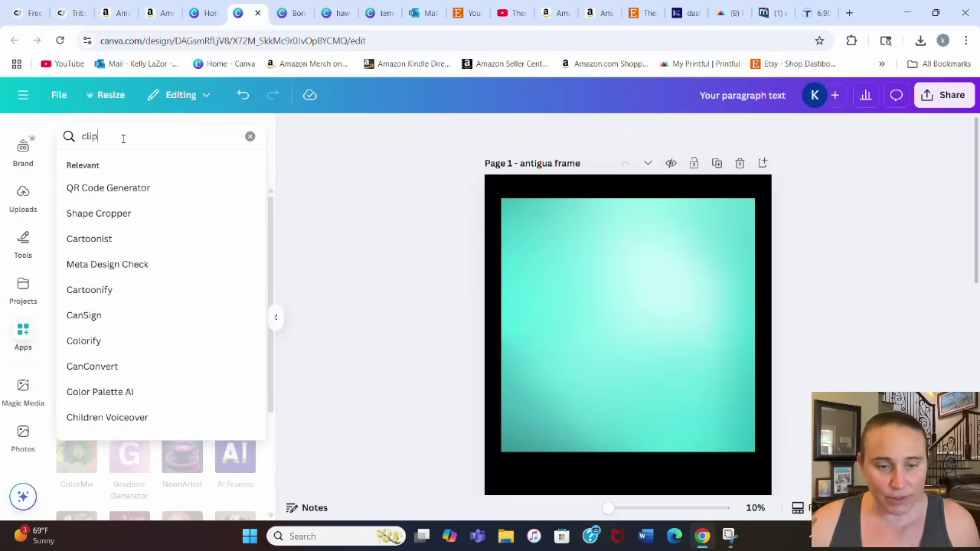
pyautogui.write('ping mask')
pyautogui.press('Return')
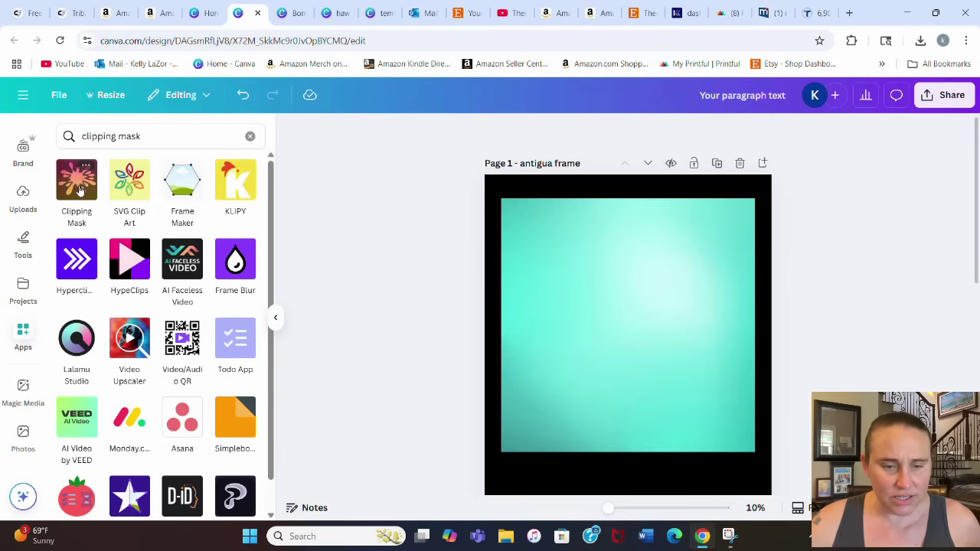
pyautogui.click(84, 184)
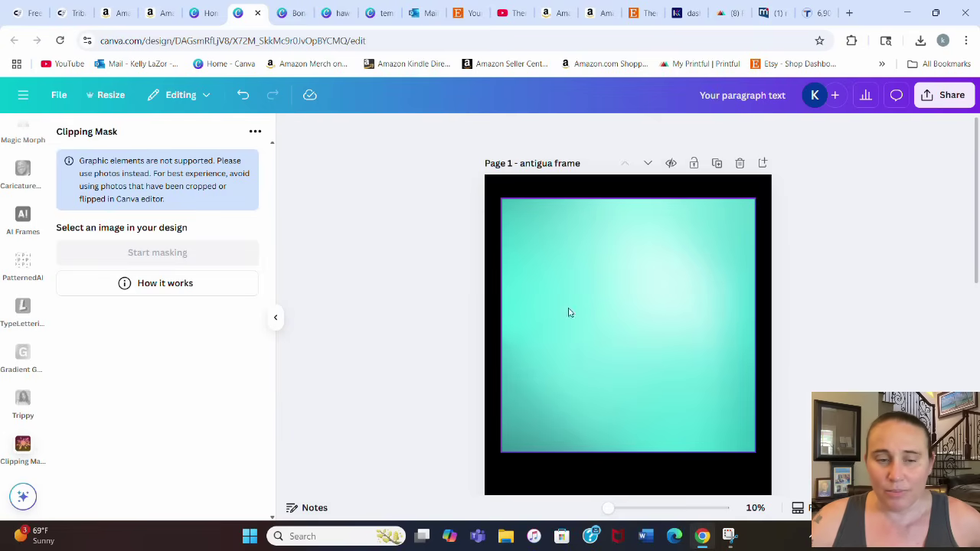
pyautogui.click(683, 292)
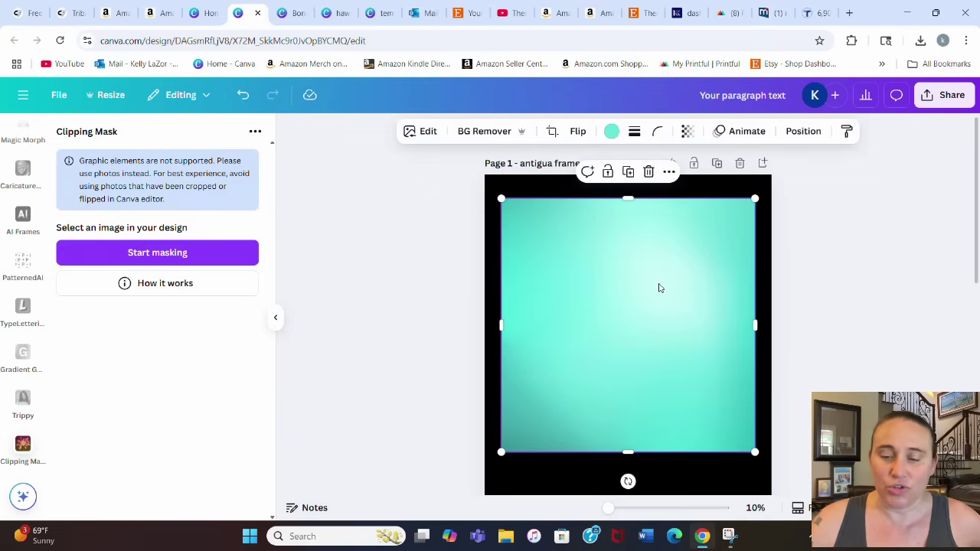
# Start masking, preview heart, ink-splat, pear, wine-glass and leaf masks, then switch to Image masking.
pyautogui.click(135, 258)
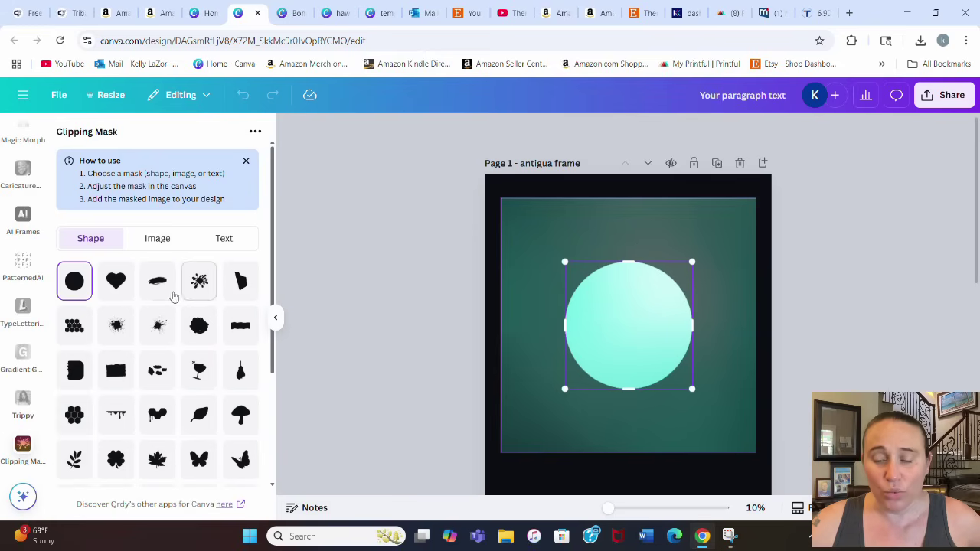
pyautogui.click(113, 283)
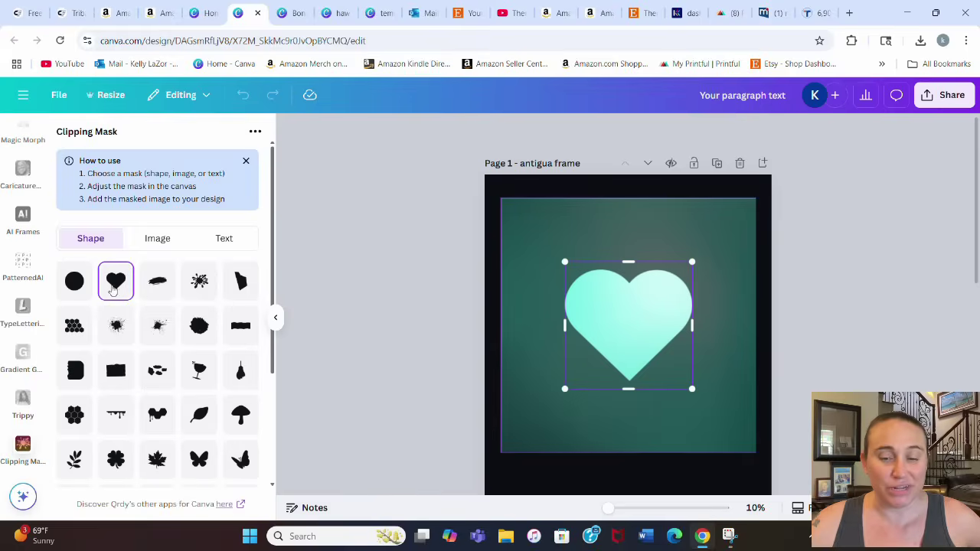
pyautogui.click(193, 342)
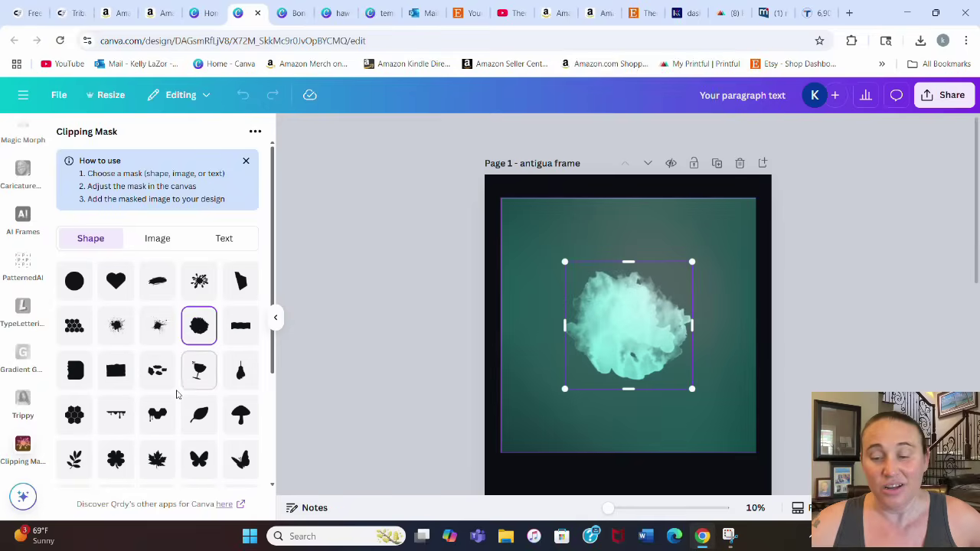
pyautogui.click(233, 370)
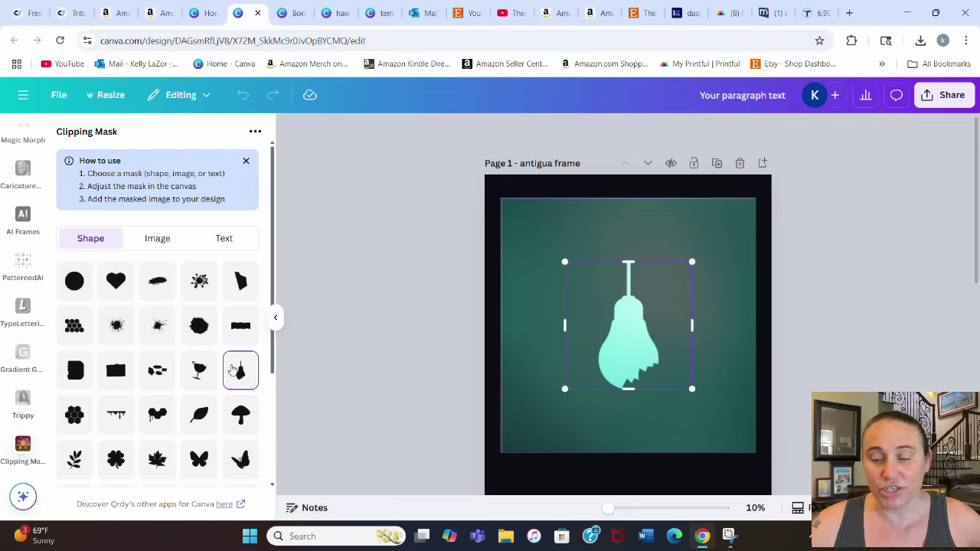
pyautogui.click(197, 371)
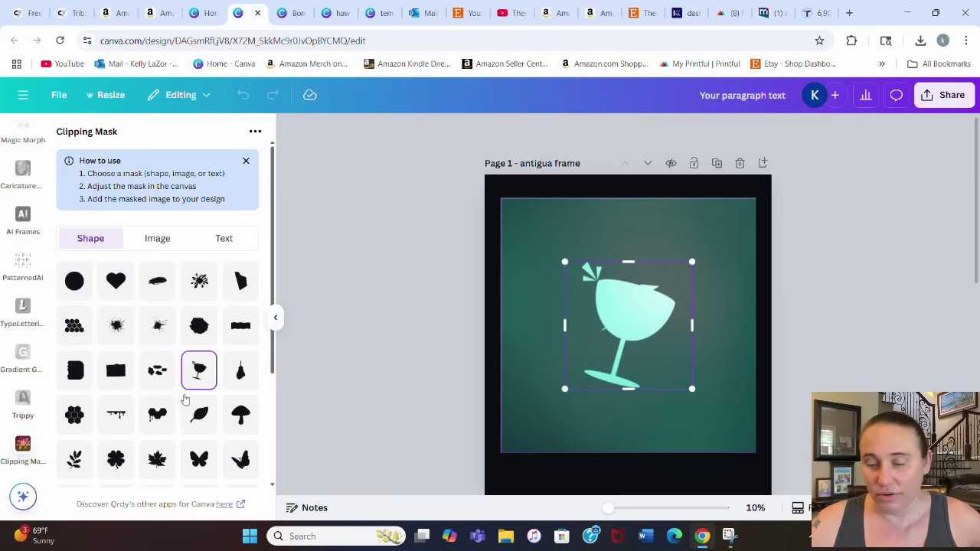
pyautogui.click(198, 425)
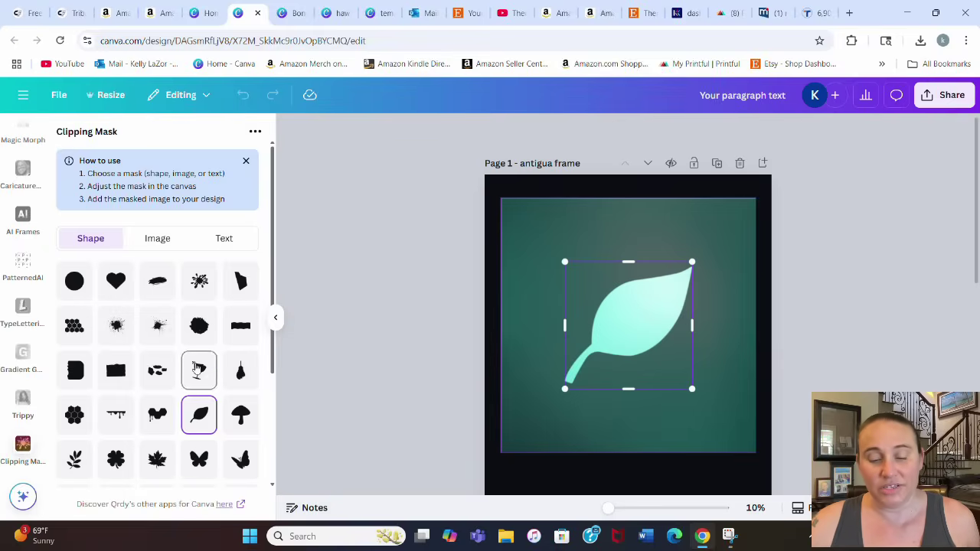
pyautogui.click(158, 239)
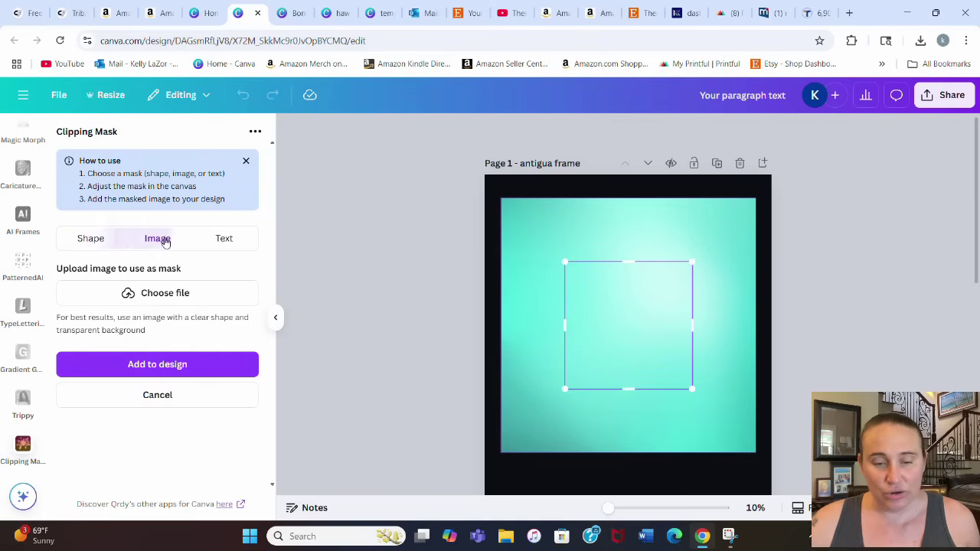
# Upload antigua frame.png from Downloads as the mask image.
pyautogui.click(127, 294)
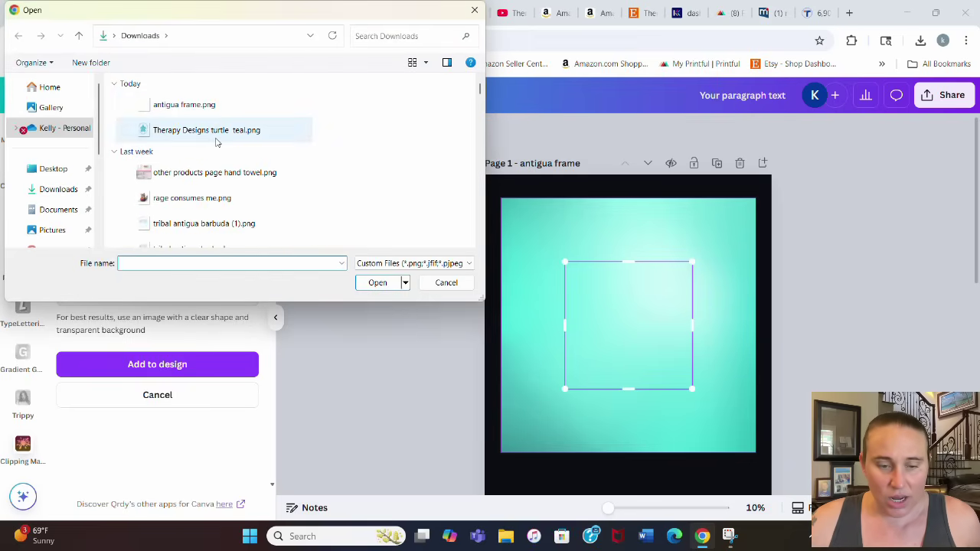
pyautogui.click(195, 101)
pyautogui.click(376, 285)
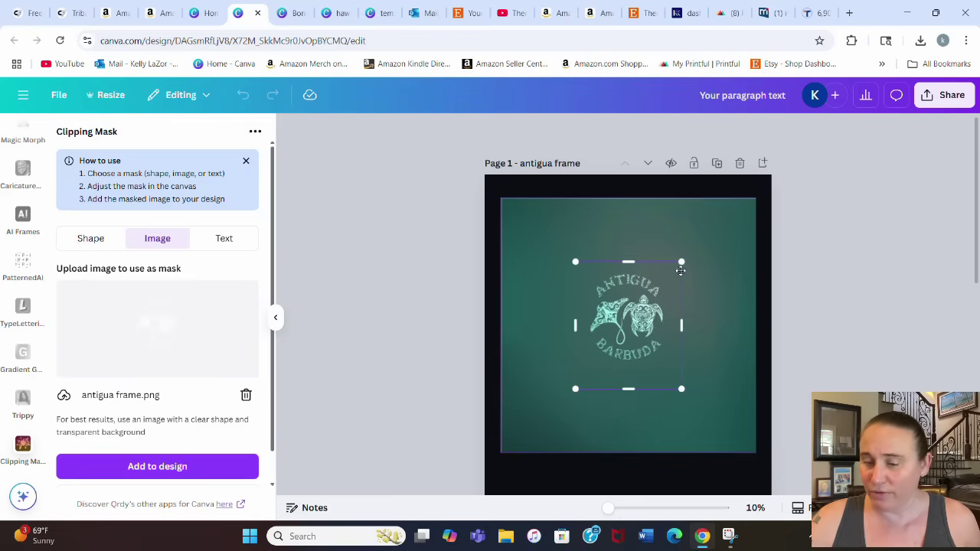
# Enlarge the logo mask box and centre it over the teal gradient.
pyautogui.moveTo(677, 283); pyautogui.dragTo(789, 215)
pyautogui.moveTo(718, 258); pyautogui.dragTo(649, 277)
pyautogui.moveTo(684, 406); pyautogui.dragTo(722, 475)
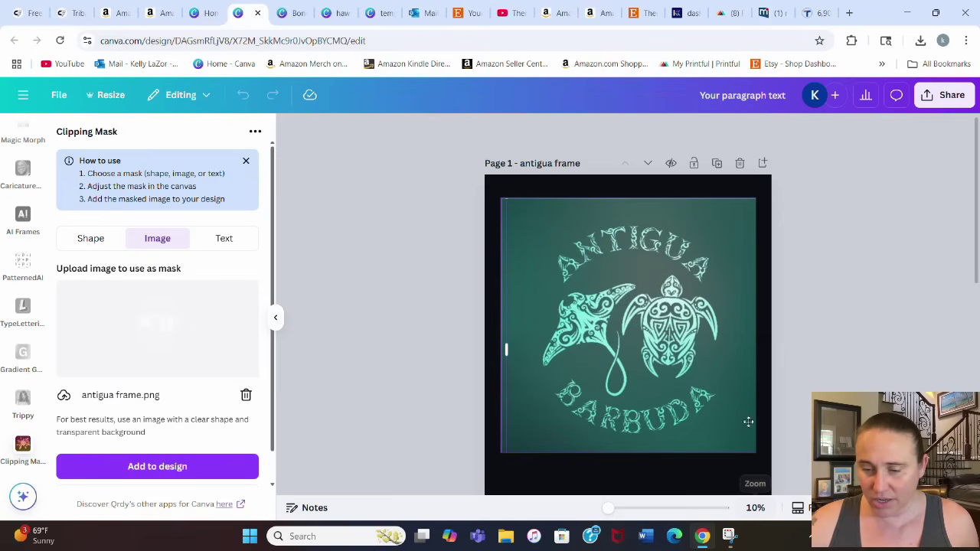
# Enlarge and reposition the logo so ANTIGUA shows fully, then add it to the design.
pyautogui.moveTo(559, 245); pyautogui.dragTo(544, 225)
pyautogui.scroll(-2, 713, 437)
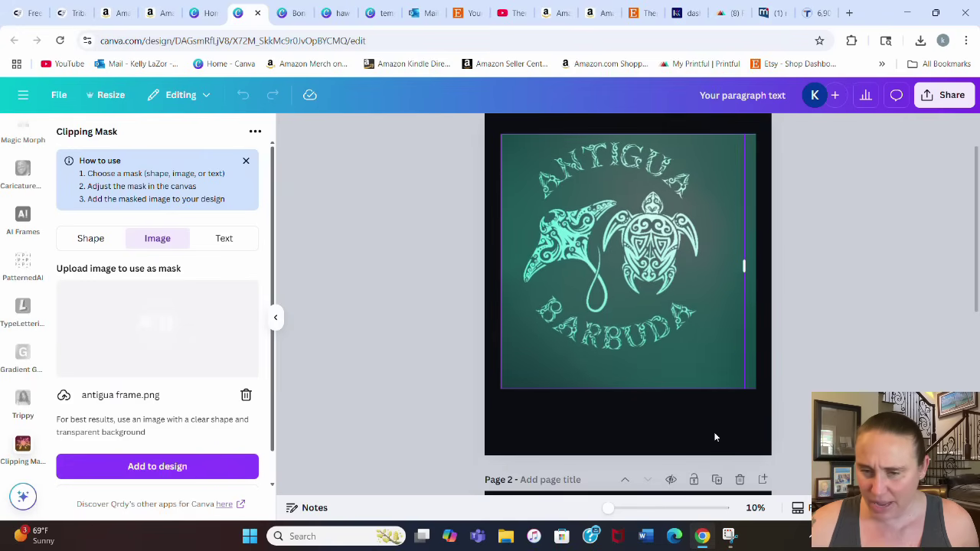
pyautogui.moveTo(727, 345); pyautogui.dragTo(706, 304)
pyautogui.moveTo(720, 378); pyautogui.dragTo(744, 430)
pyautogui.moveTo(614, 225); pyautogui.dragTo(629, 264)
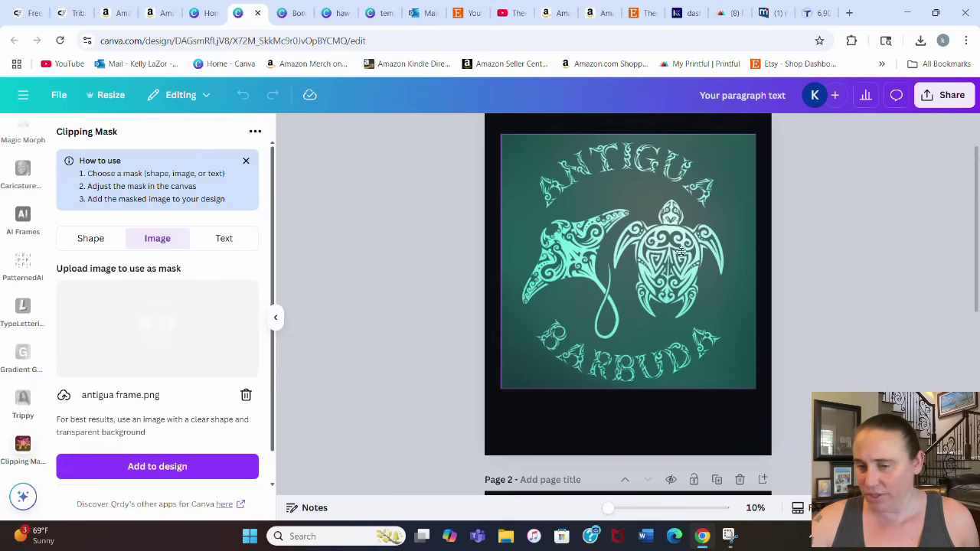
pyautogui.click(119, 468)
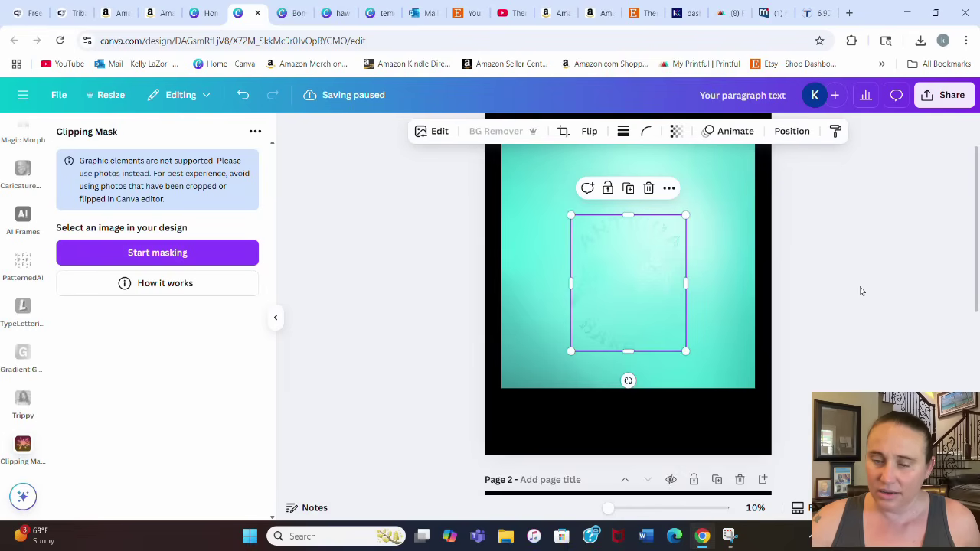
# Move the masked logo onto page 2, shift it left and enlarge it across the page.
pyautogui.click(860, 291)
pyautogui.scroll(-1, 853, 269)
pyautogui.moveTo(648, 242); pyautogui.dragTo(616, 540)
pyautogui.click(842, 260)
pyautogui.scroll(-5, 851, 252)
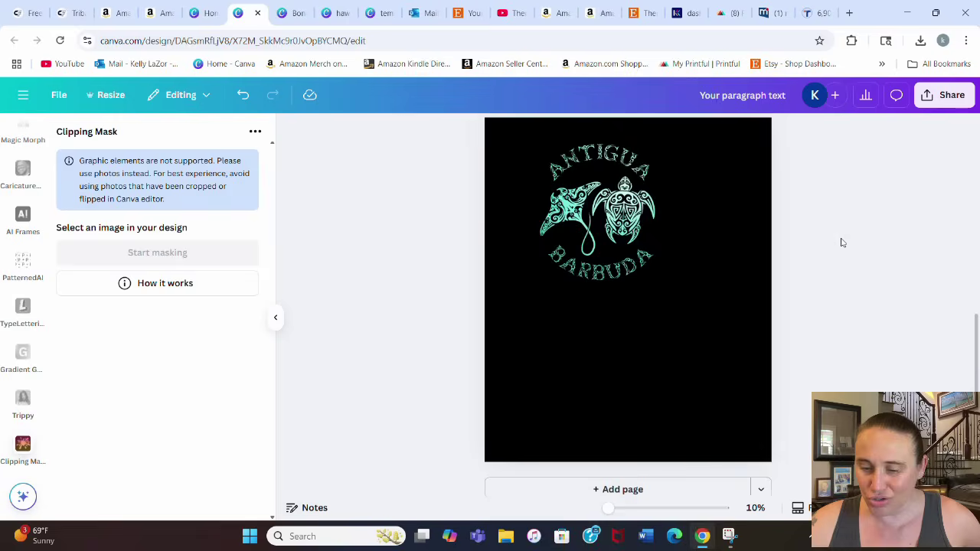
pyautogui.moveTo(577, 247); pyautogui.dragTo(556, 255)
pyautogui.moveTo(635, 280); pyautogui.dragTo(764, 383)
pyautogui.click(842, 354)
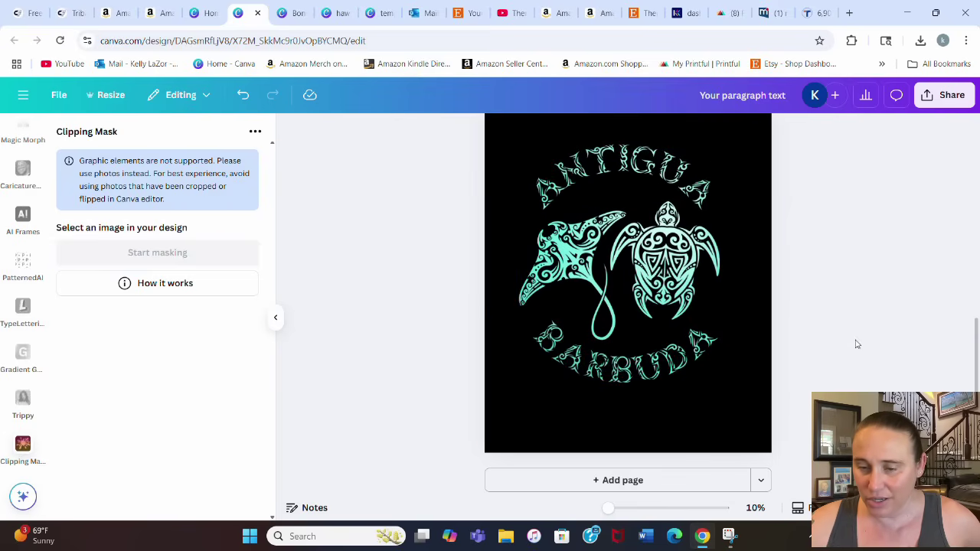
pyautogui.scroll(2, 683, 354)
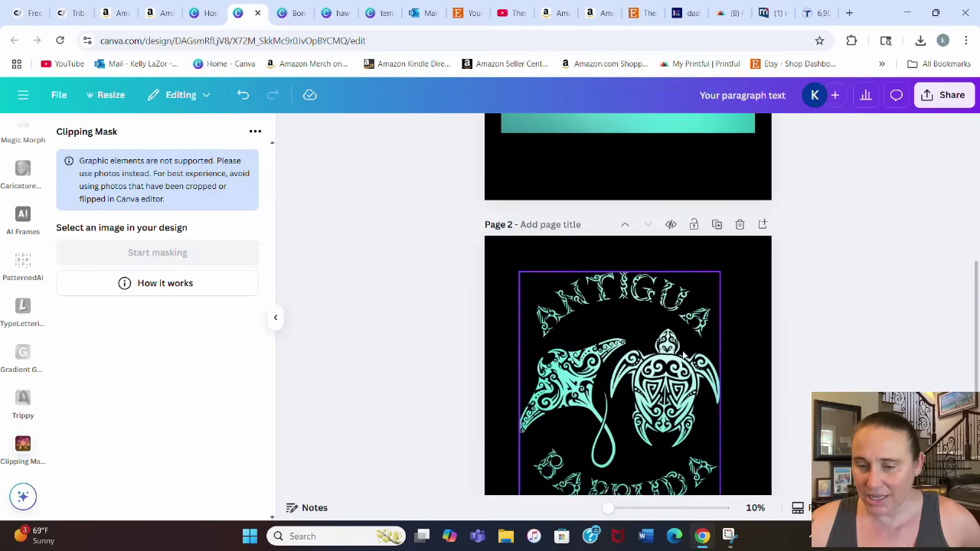
pyautogui.scroll(-2, 839, 321)
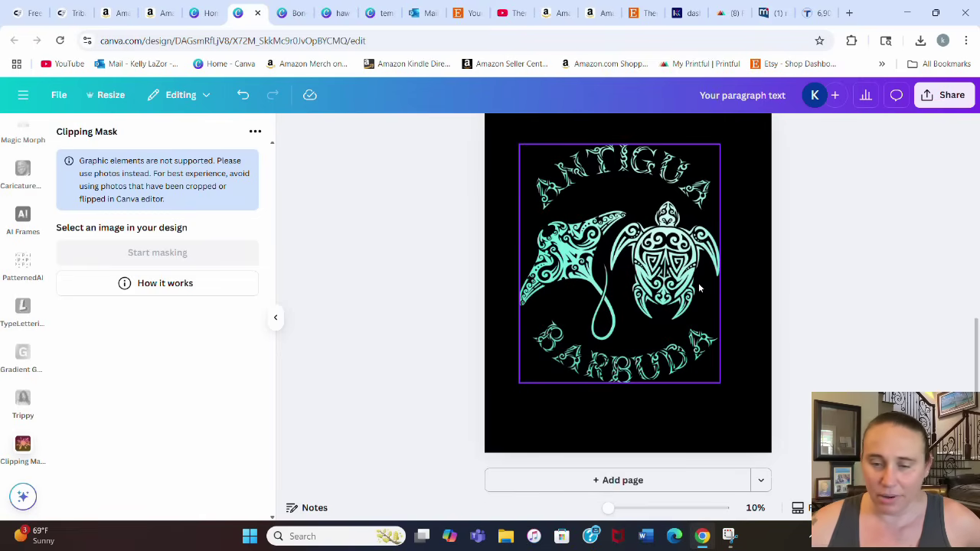
# Tilt the teal logo on page 2 by about 7°.
pyautogui.click(698, 304)
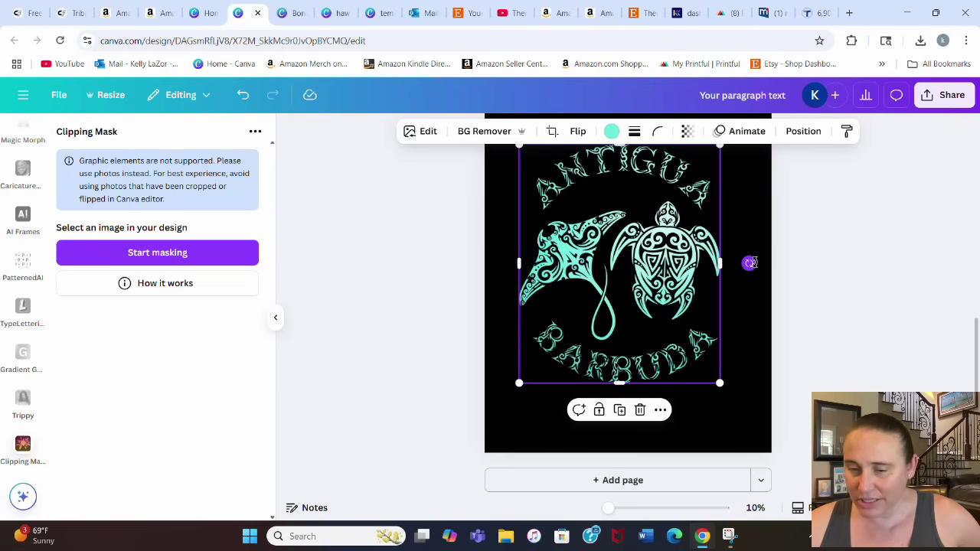
pyautogui.moveTo(749, 263); pyautogui.dragTo(758, 239)
pyautogui.hotkey('ctrl', 'z')
pyautogui.hotkey('ctrl', 'y')
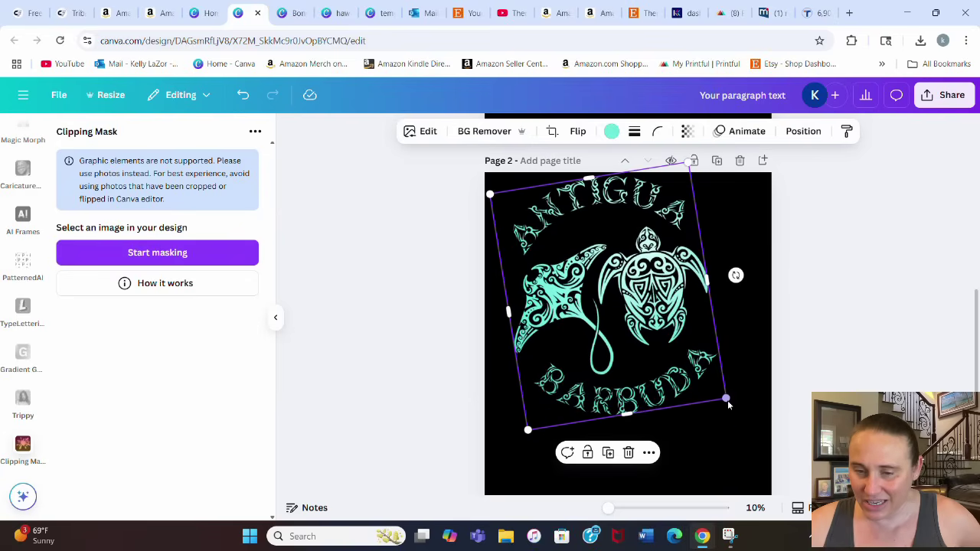
# Enlarge the tilted graphic to fill the black page nearly edge to edge.
pyautogui.moveTo(726, 398); pyautogui.dragTo(770, 453)
pyautogui.moveTo(717, 356); pyautogui.dragTo(704, 364)
pyautogui.hotkey('ctrl', 'z')
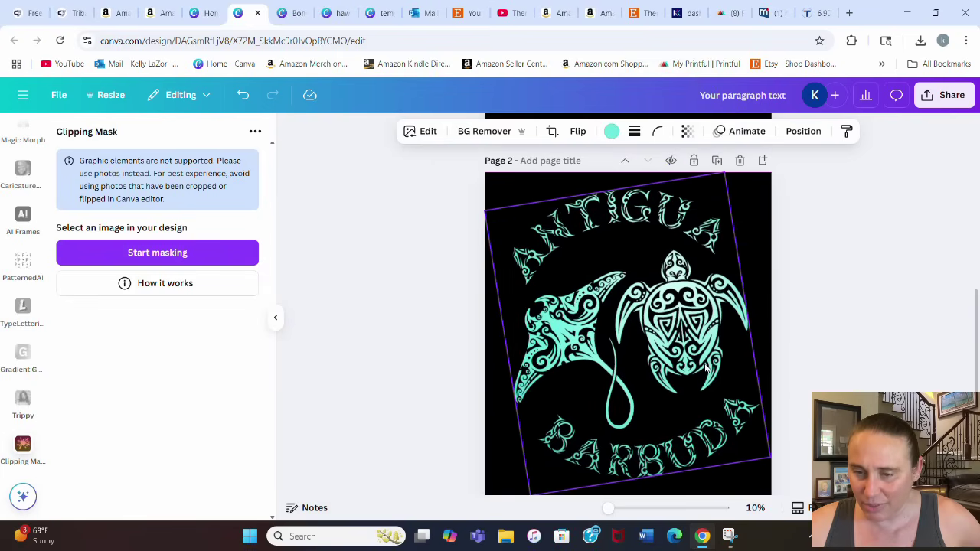
pyautogui.click(886, 346)
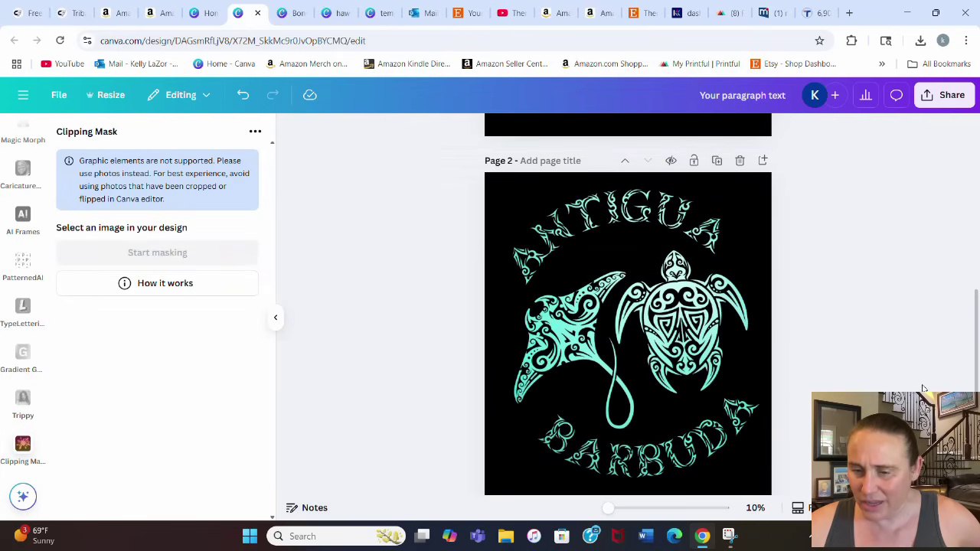
pyautogui.click(718, 417)
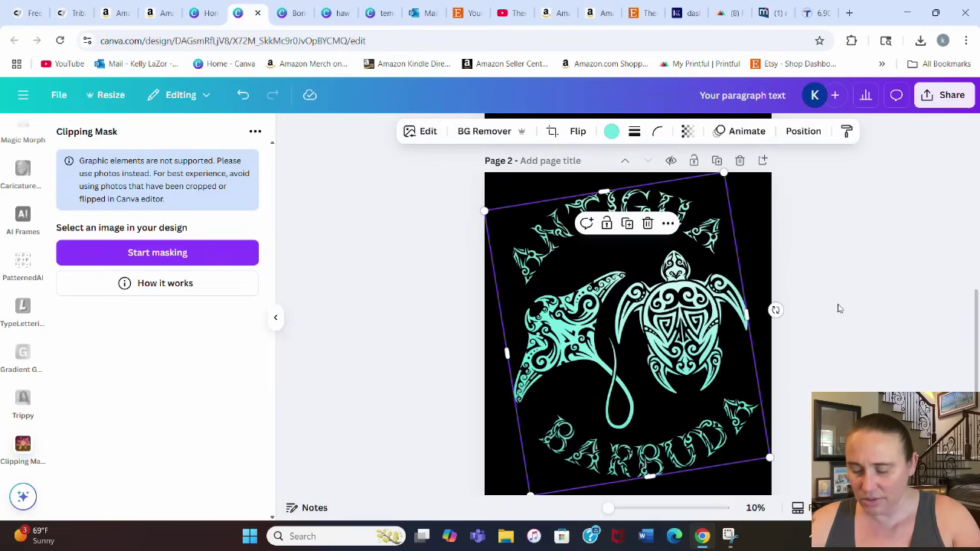
pyautogui.click(866, 299)
# In Edit > Adjust, set the graphic's saturation to 35 and vibrance to 61.
pyautogui.click(693, 327)
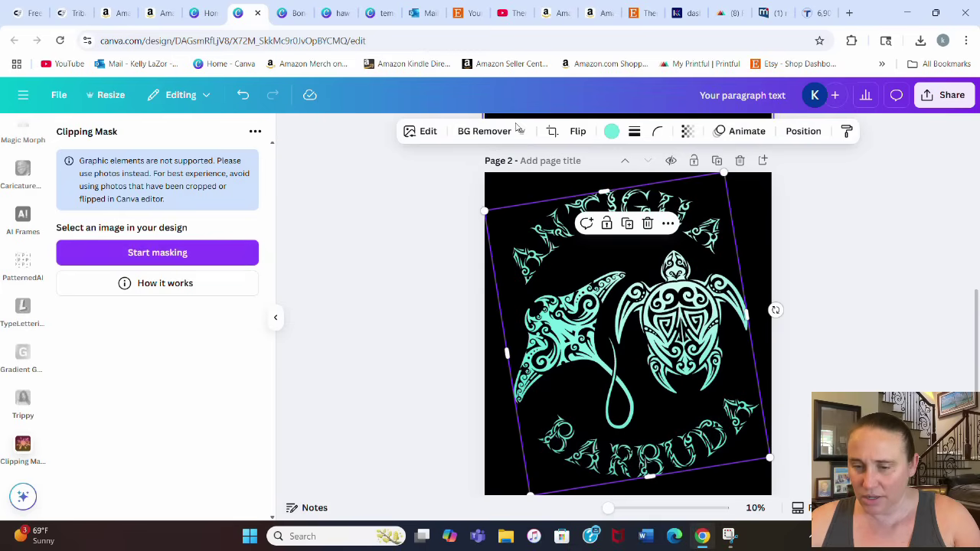
pyautogui.click(417, 135)
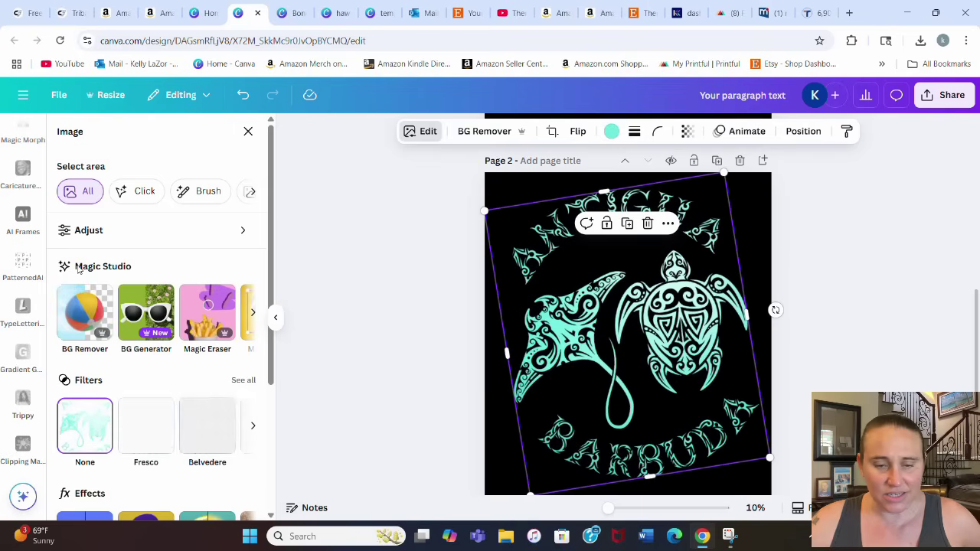
pyautogui.click(244, 233)
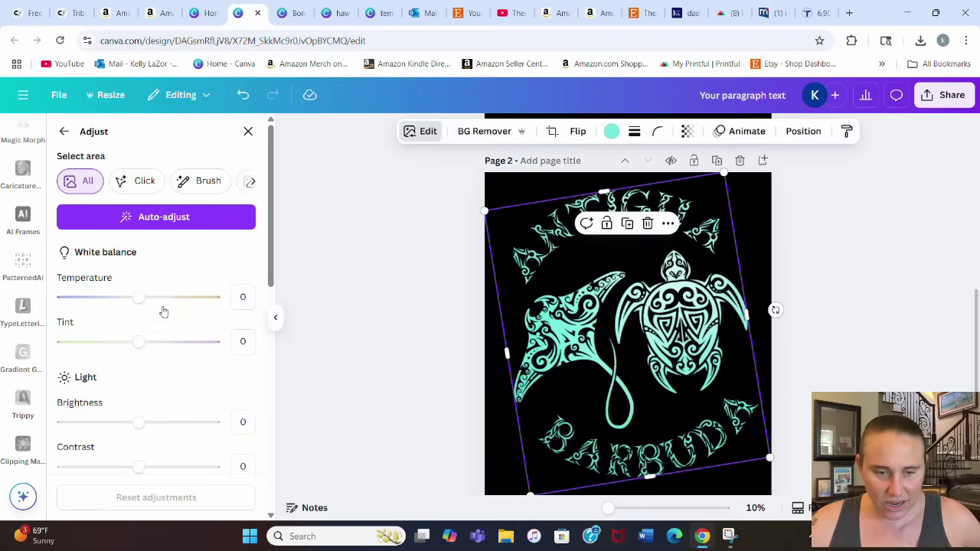
pyautogui.scroll(-3, 174, 322)
pyautogui.scroll(-4, 174, 317)
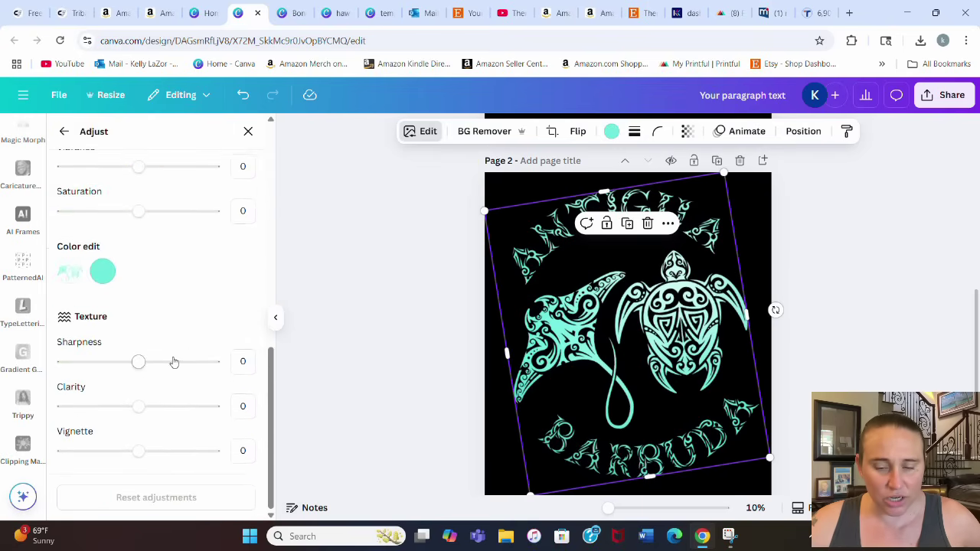
pyautogui.click(165, 212)
pyautogui.moveTo(174, 167); pyautogui.dragTo(190, 166)
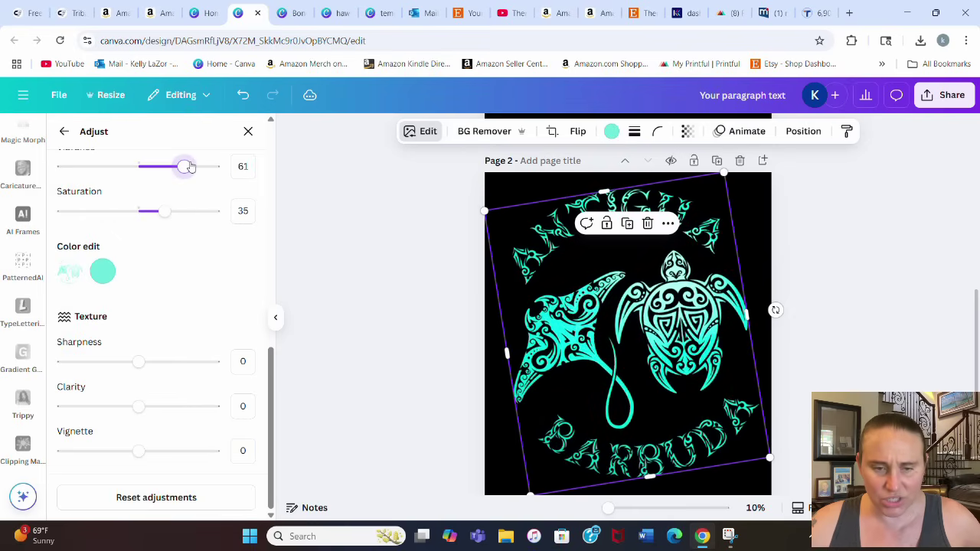
pyautogui.click(871, 330)
pyautogui.scroll(-1, 879, 326)
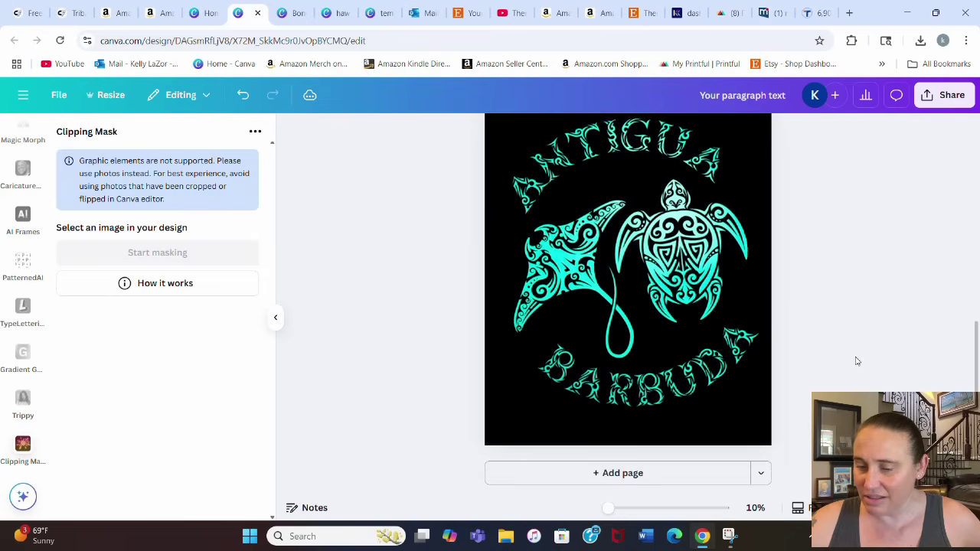
# Title page 2 'antigua turtle'.
pyautogui.scroll(1, 975, 268)
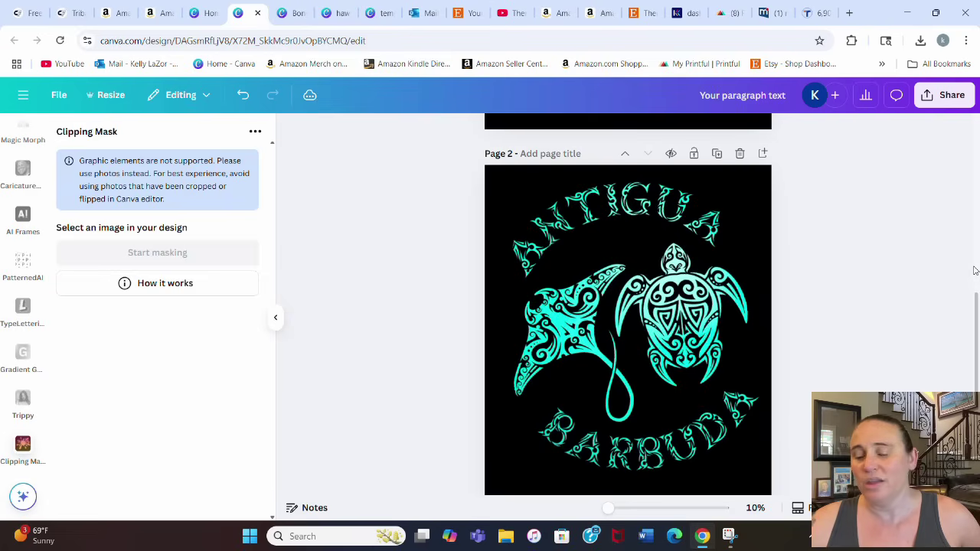
pyautogui.click(536, 155)
pyautogui.write('antigua turtle')
# Download only Page 2 as a PNG with transparent background.
pyautogui.click(944, 95)
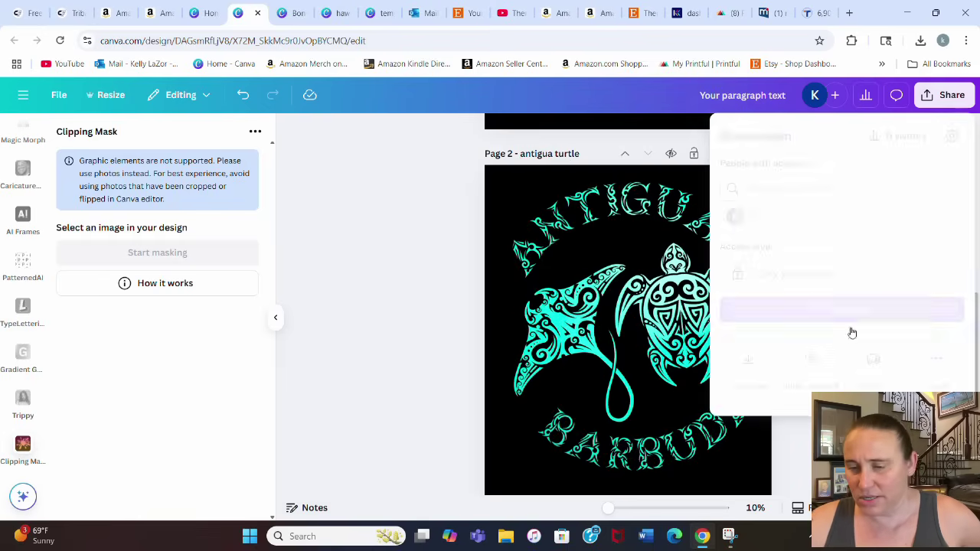
pyautogui.click(748, 357)
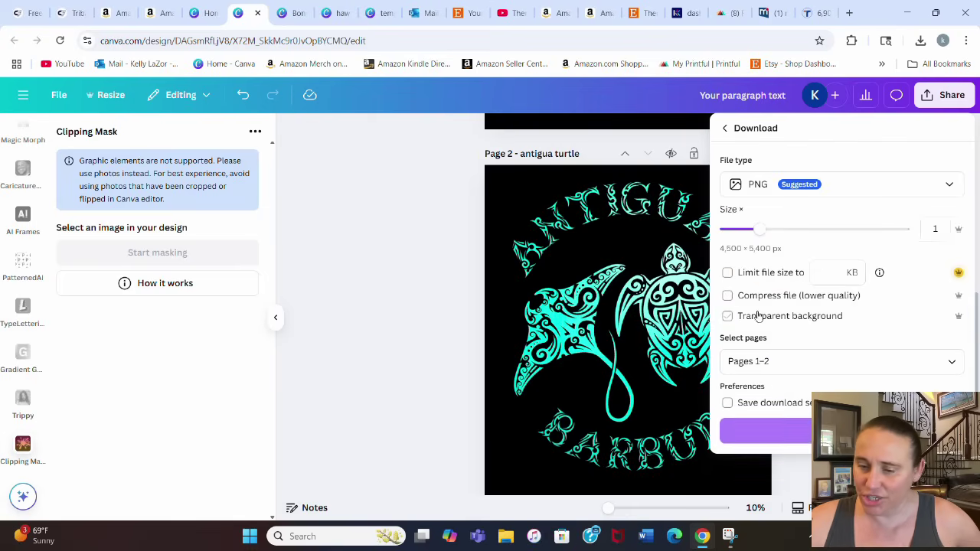
pyautogui.click(729, 316)
pyautogui.scroll(-1, 945, 327)
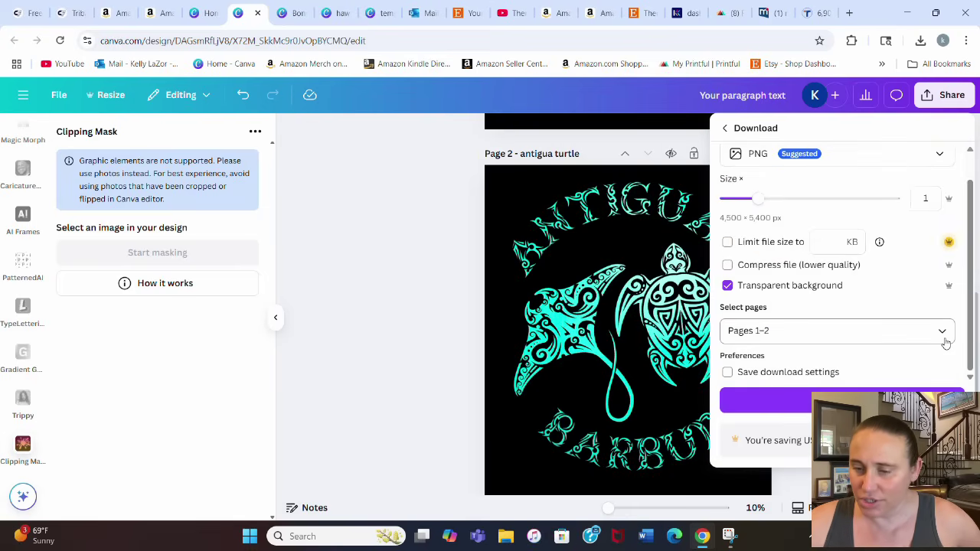
pyautogui.click(944, 330)
pyautogui.click(744, 162)
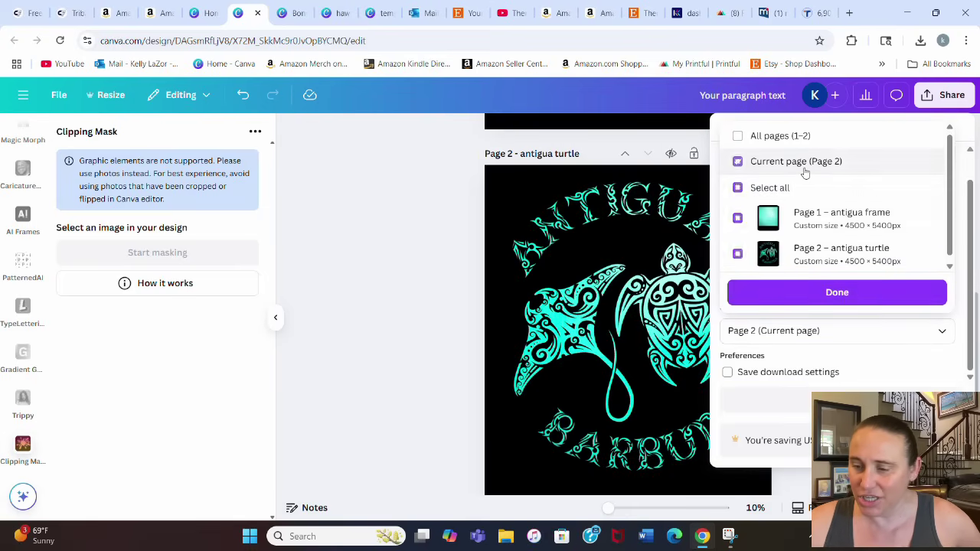
pyautogui.scroll(1, 799, 348)
pyautogui.click(814, 325)
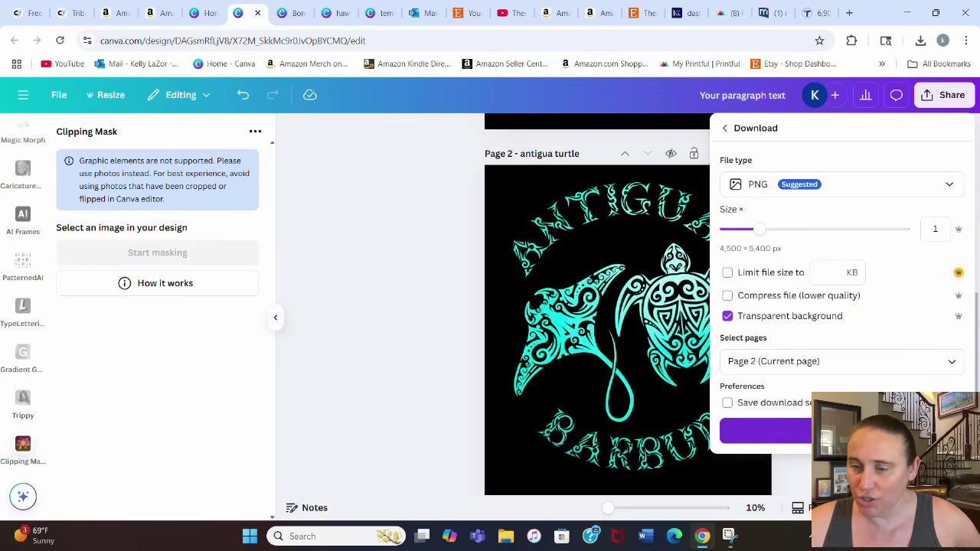
pyautogui.click(766, 431)
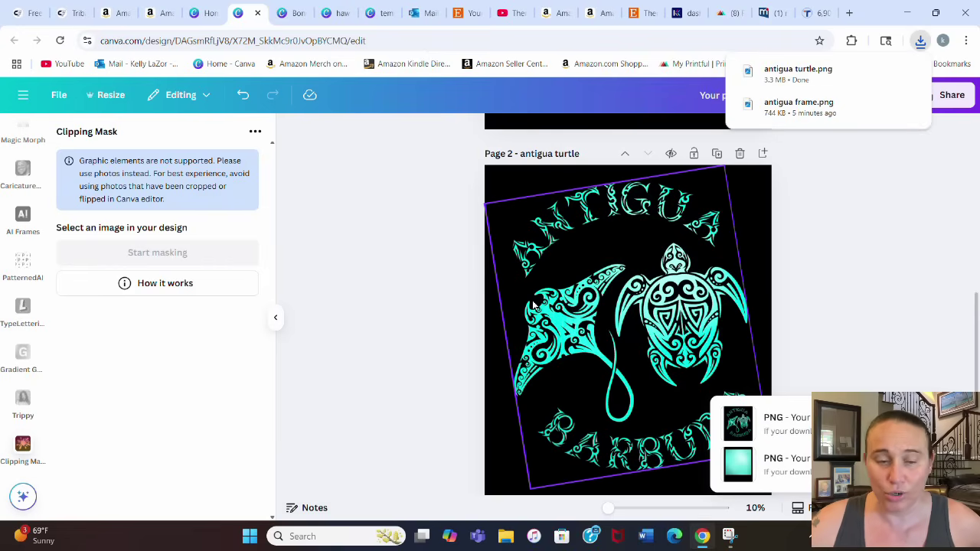
# Dismiss the download notifications and scroll through both pages of the finished design.
pyautogui.click(472, 273)
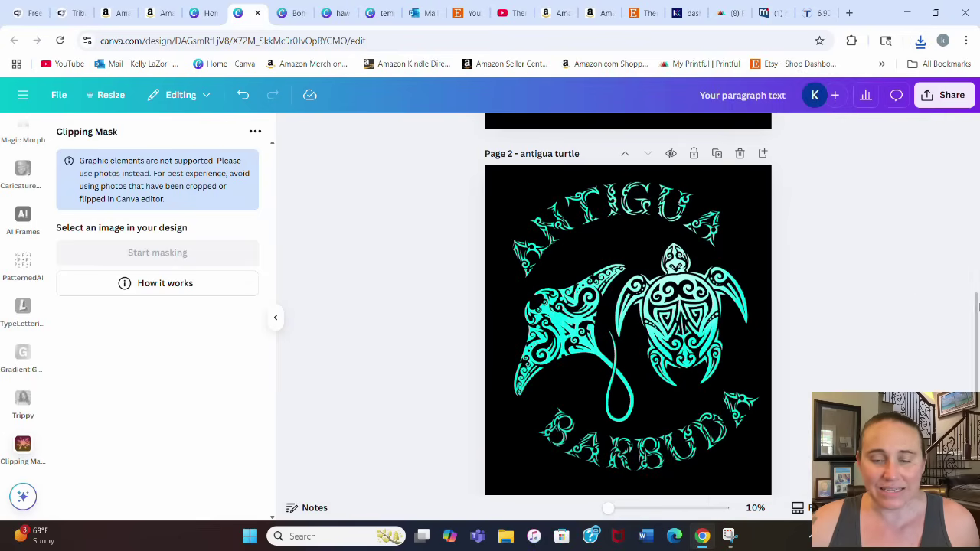
pyautogui.scroll(-2, 956, 297)
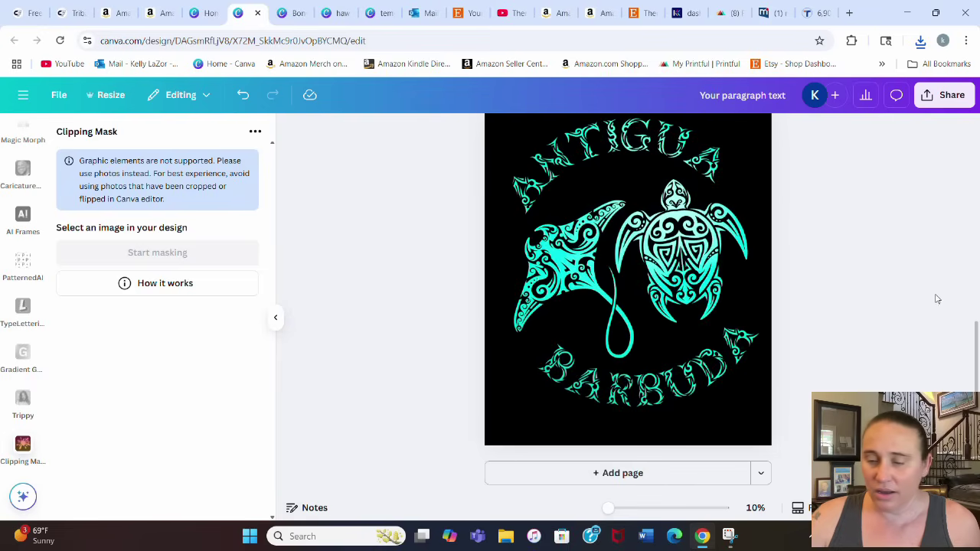
pyautogui.scroll(5, 957, 292)
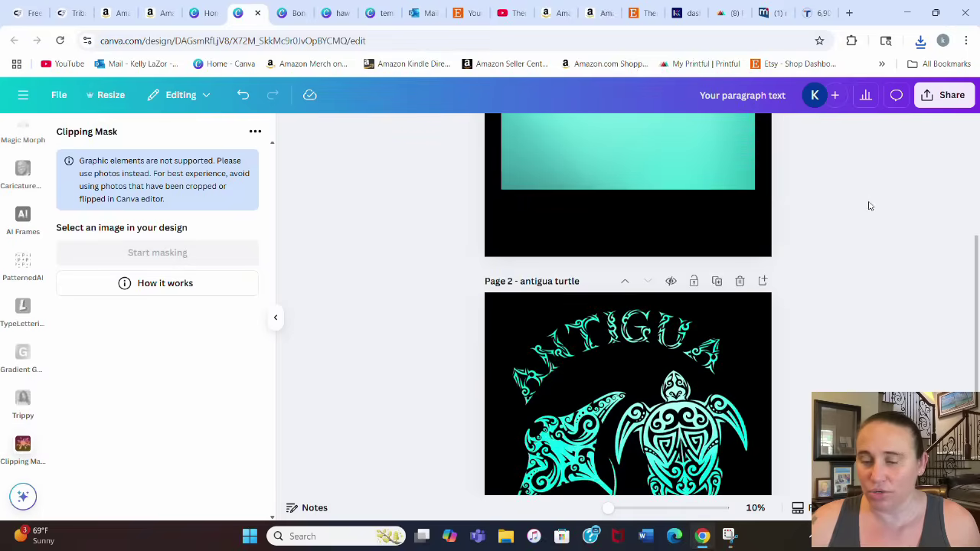
pyautogui.scroll(-3, 704, 158)
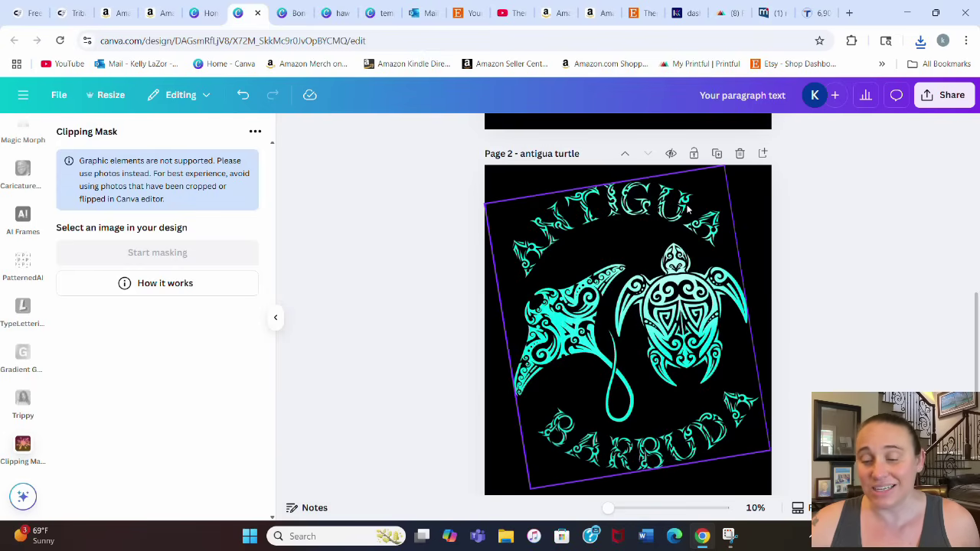
pyautogui.scroll(3, 770, 291)
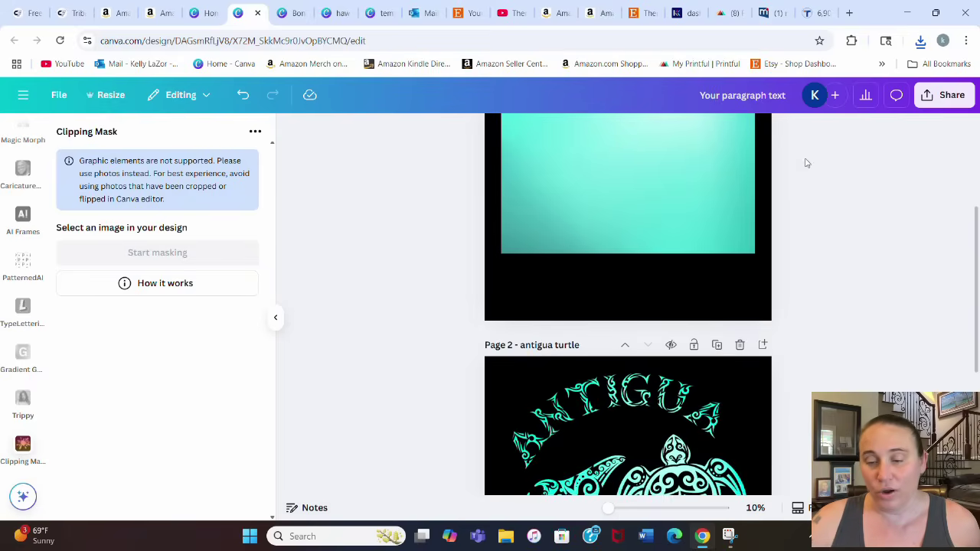
pyautogui.scroll(1, 781, 195)
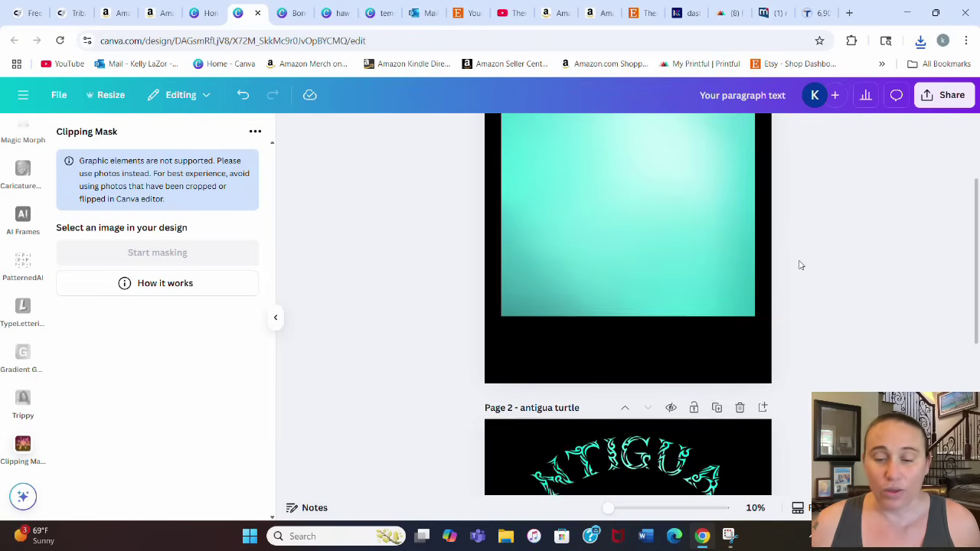
pyautogui.scroll(-2, 797, 264)
pyautogui.scroll(-2, 797, 265)
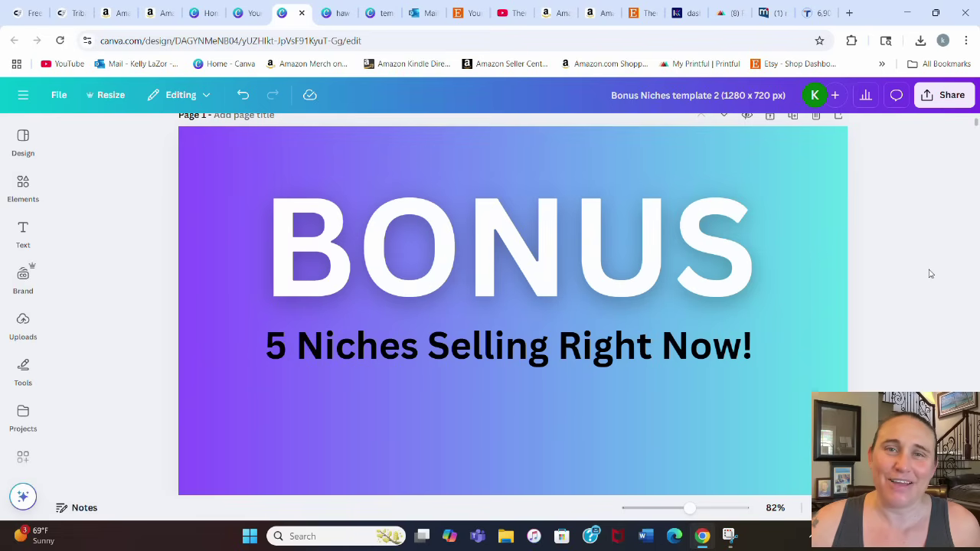
pyautogui.scroll(-5, 930, 273)
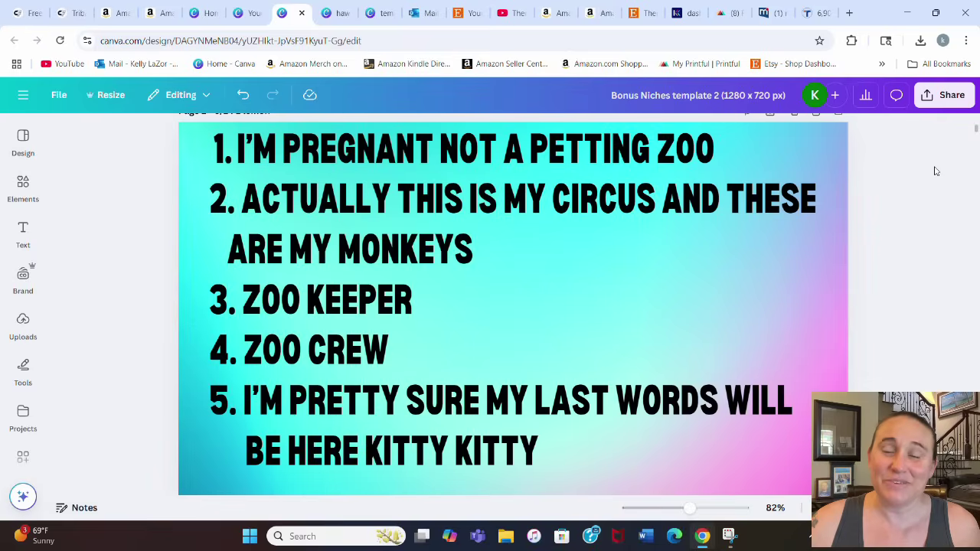